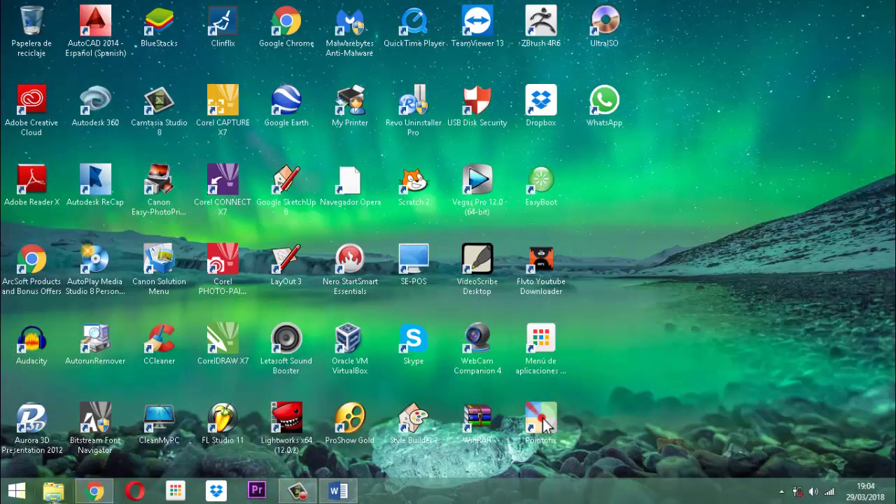
# Step: Open the Vet Project database from DATA (D:) > documentos 2017 > software veterinarias
pyautogui.click(52, 499)
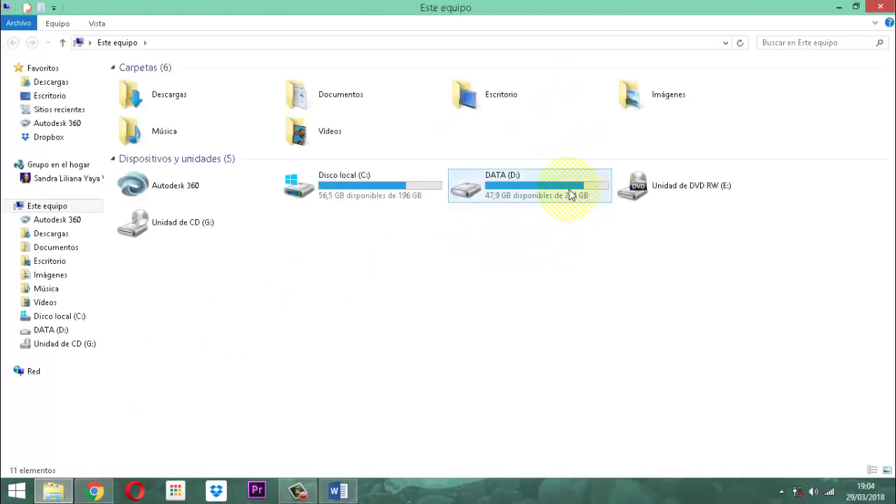
pyautogui.click(567, 195)
pyautogui.doubleClick(568, 195)
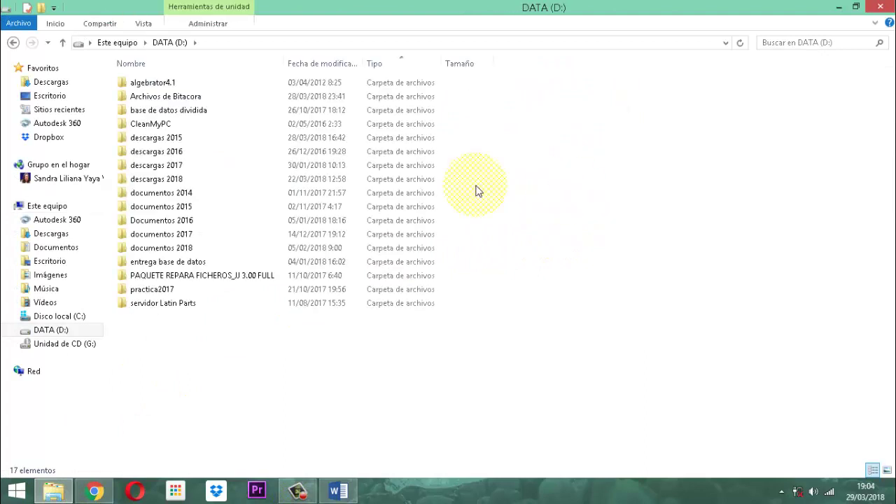
pyautogui.doubleClick(178, 235)
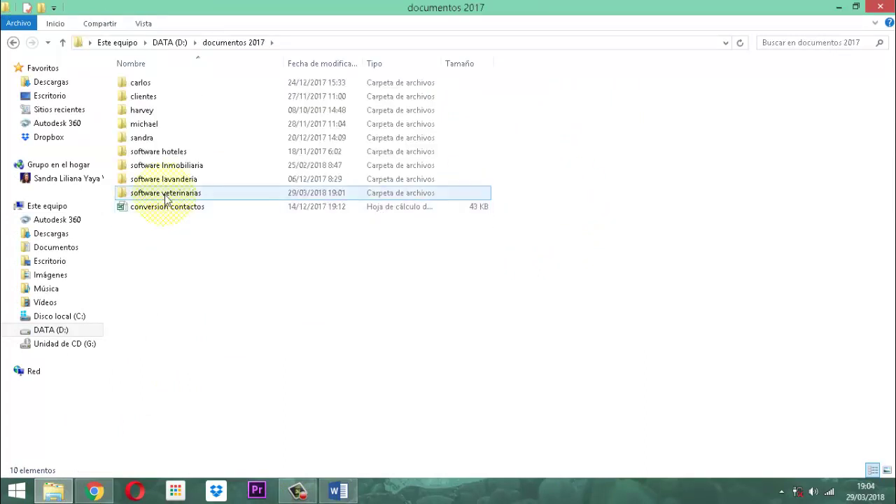
pyautogui.doubleClick(165, 193)
pyautogui.click(149, 242)
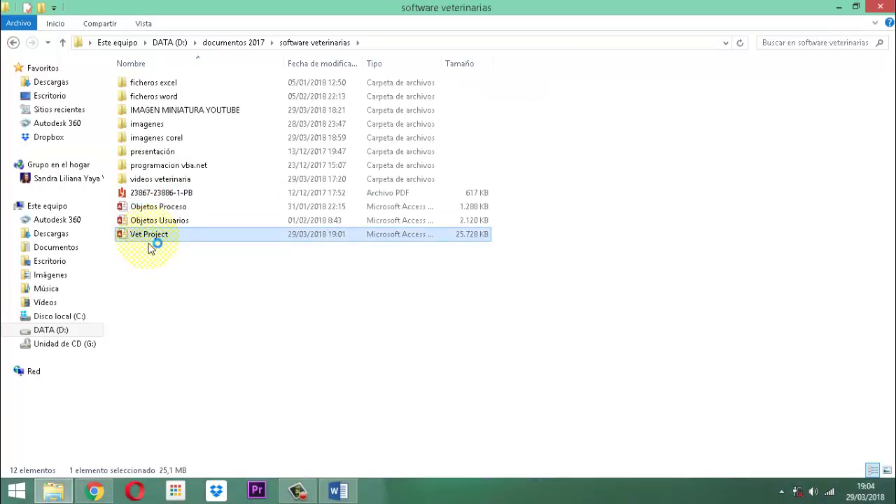
pyautogui.doubleClick(149, 247)
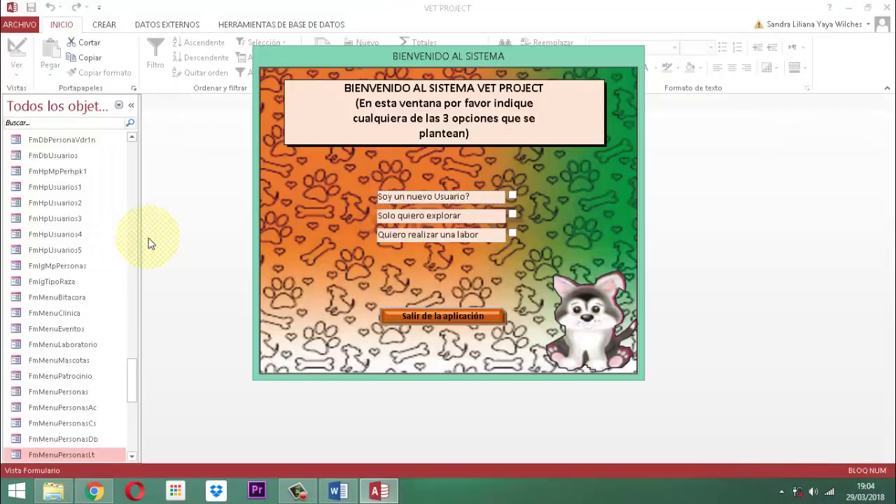
# Step: Log in as a working user with the chosen account from Lista Usuarios and its password
pyautogui.click(512, 233)
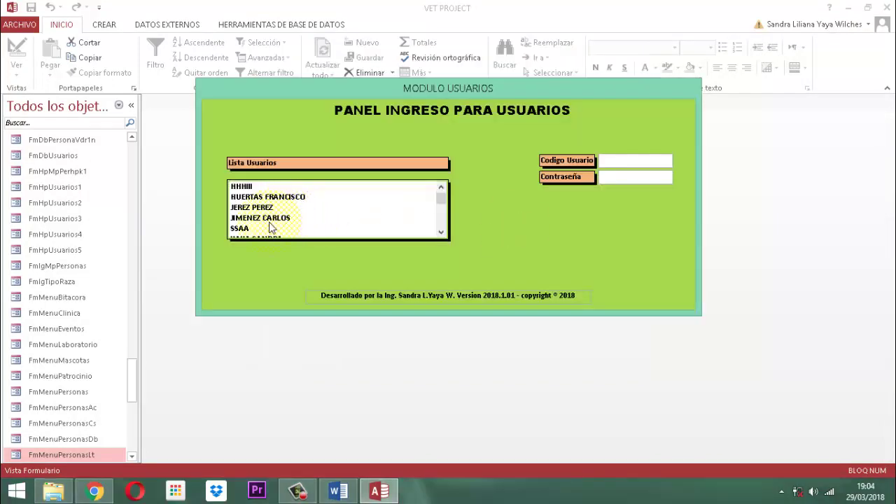
pyautogui.click(270, 221)
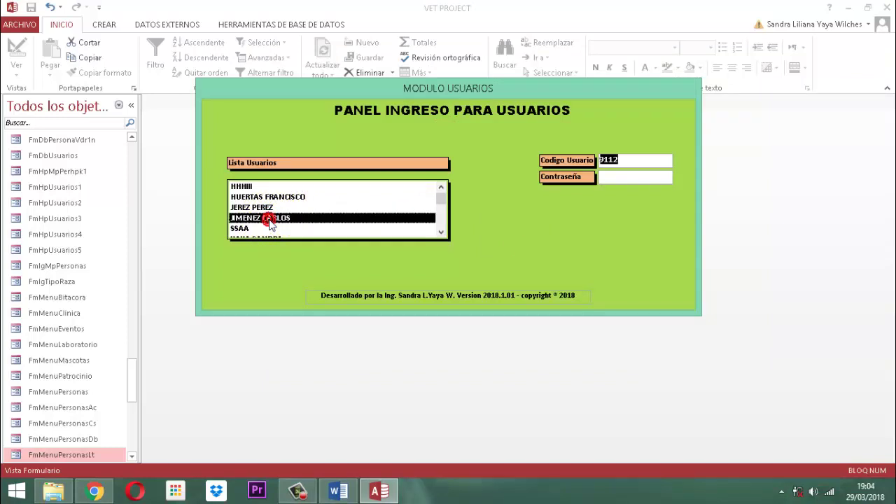
pyautogui.click(272, 225)
pyautogui.press('Return')
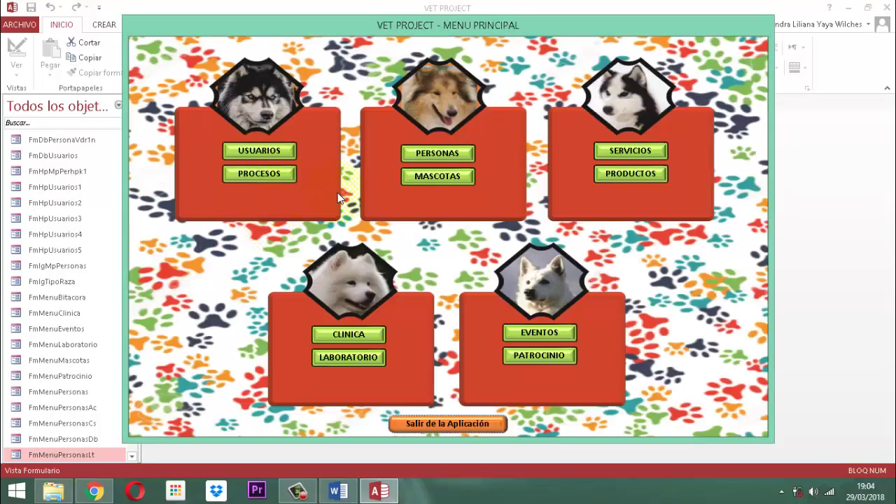
# Step: Search EQUIPO TALENTO HUMANO by FECHA ALTA from 01/02/2018 to 29/03/2018
pyautogui.click(421, 154)
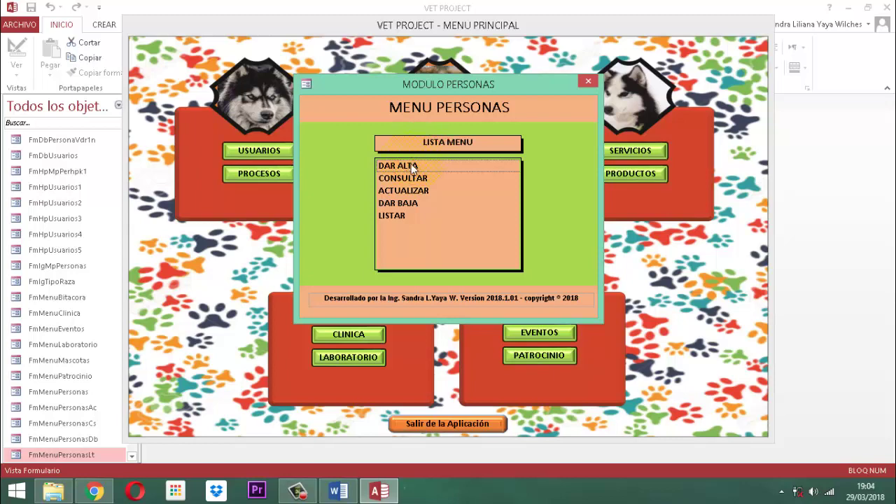
pyautogui.click(402, 179)
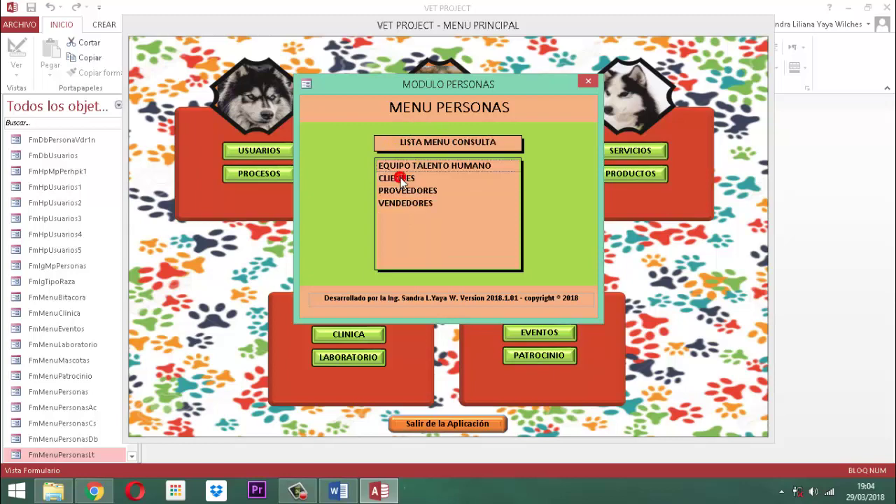
pyautogui.click(433, 168)
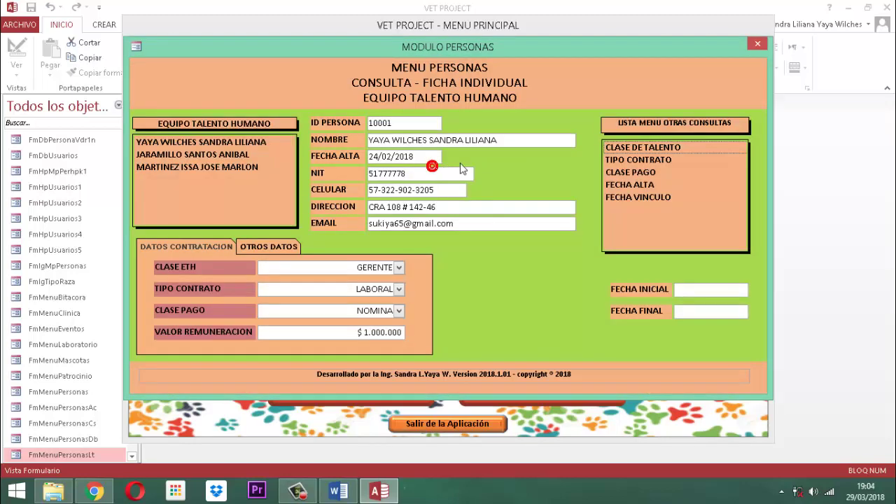
pyautogui.click(644, 185)
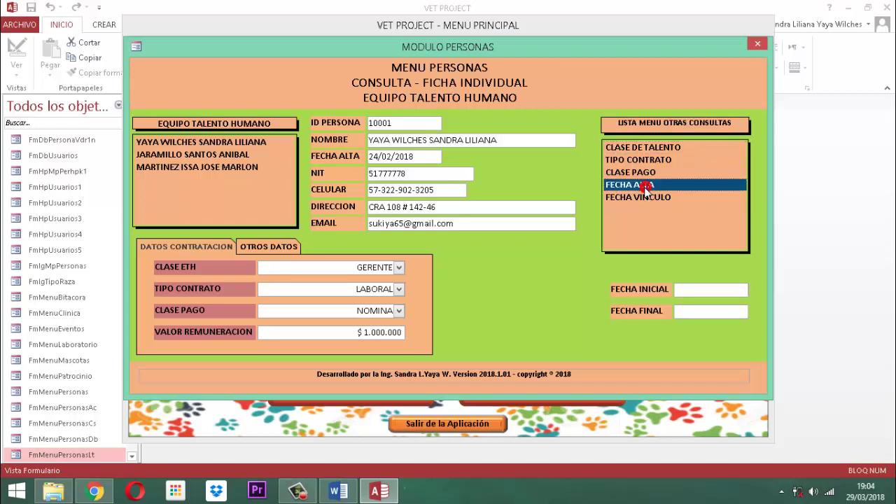
pyautogui.write('01/02/2018')
pyautogui.press('Tab')
pyautogui.write('290320')
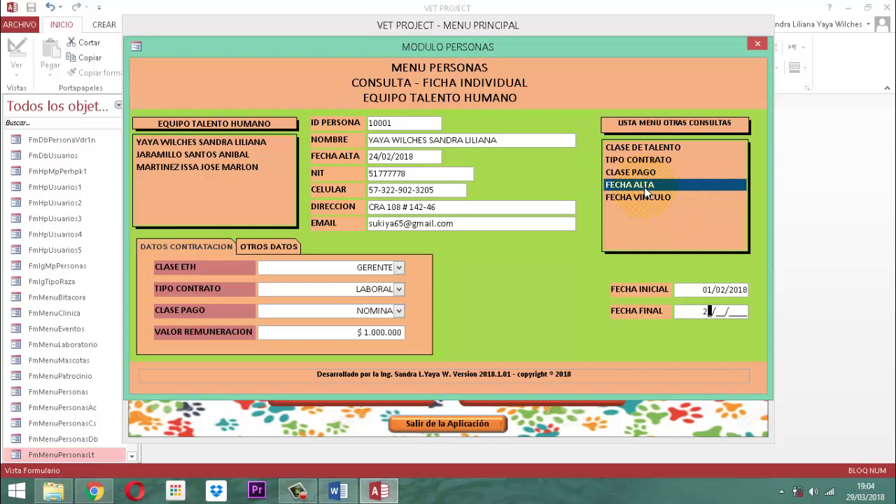
pyautogui.write('18')
pyautogui.press('Return')
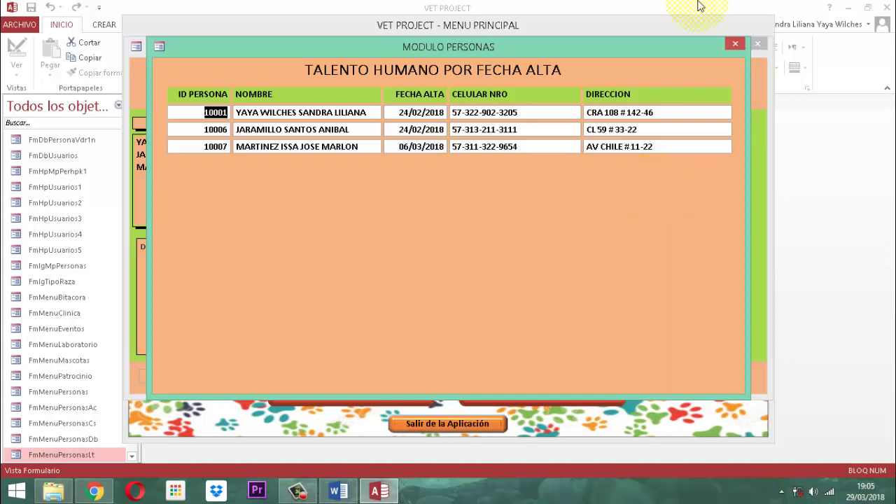
# Step: Switch the results form to Vista Diseño and close the MODULO PERSONAS and MENU PRINCIPAL windows
pyautogui.rightClick(444, 45)
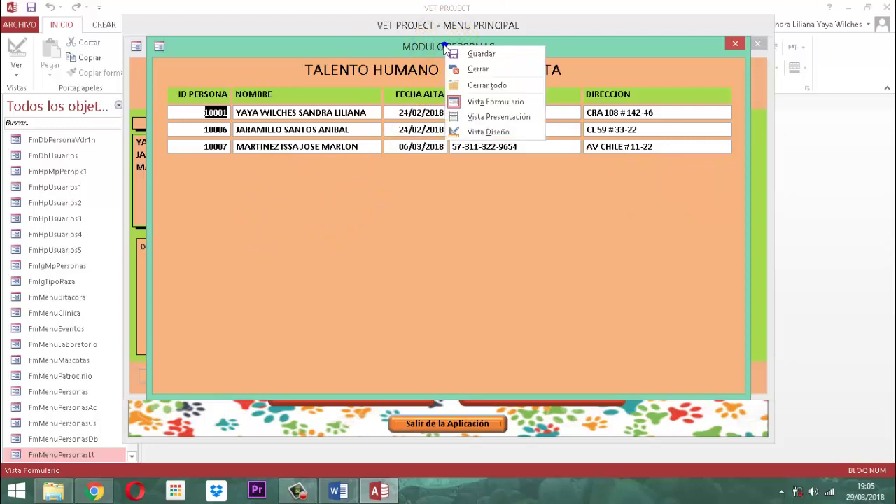
pyautogui.click(492, 132)
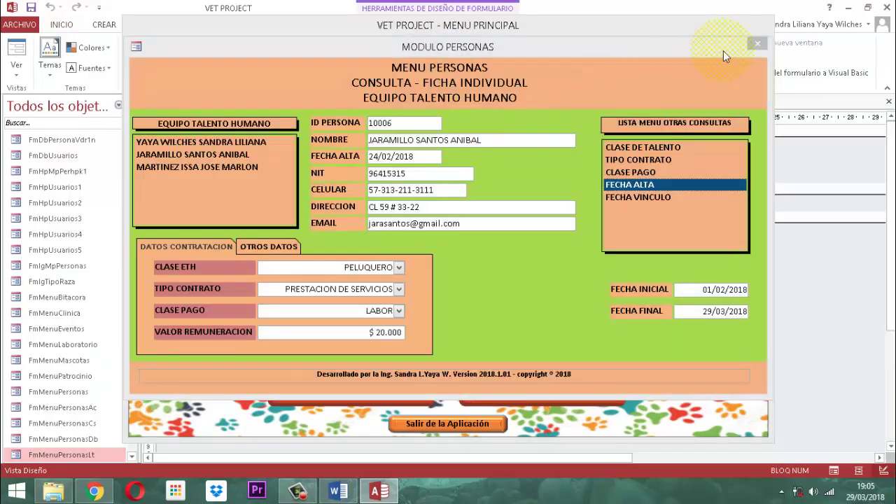
pyautogui.click(757, 44)
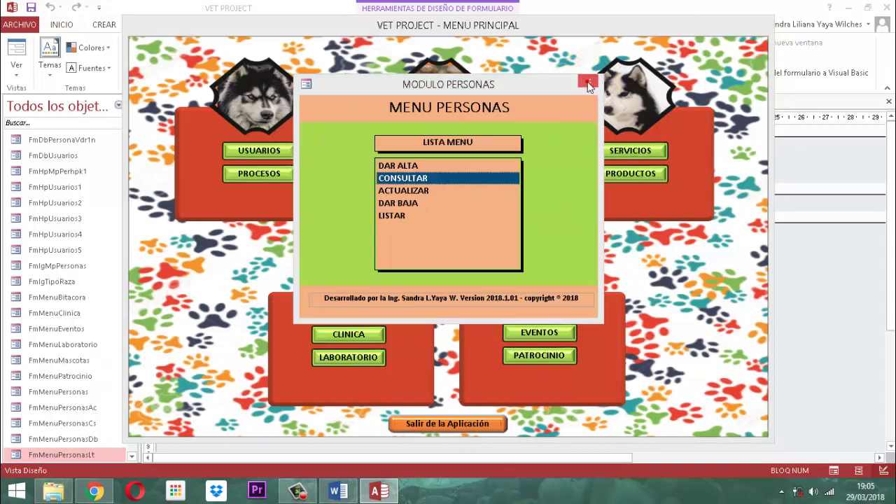
pyautogui.click(586, 81)
pyautogui.rightClick(559, 23)
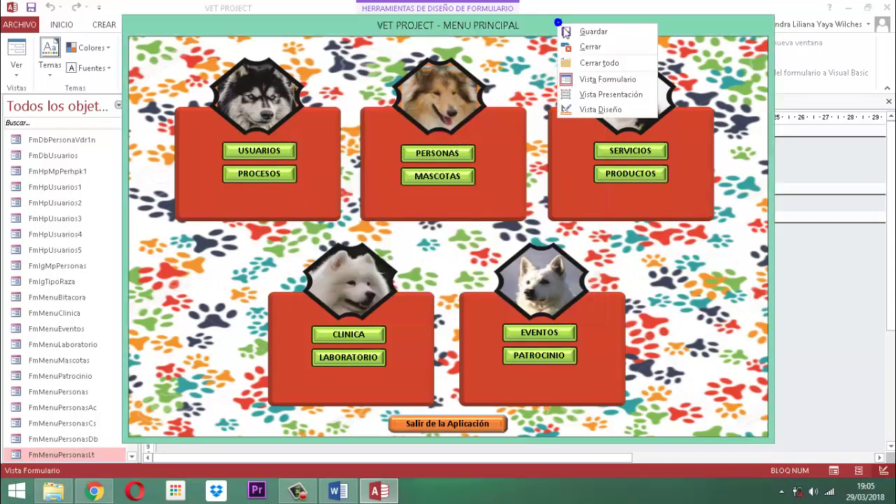
pyautogui.click(587, 45)
pyautogui.click(585, 54)
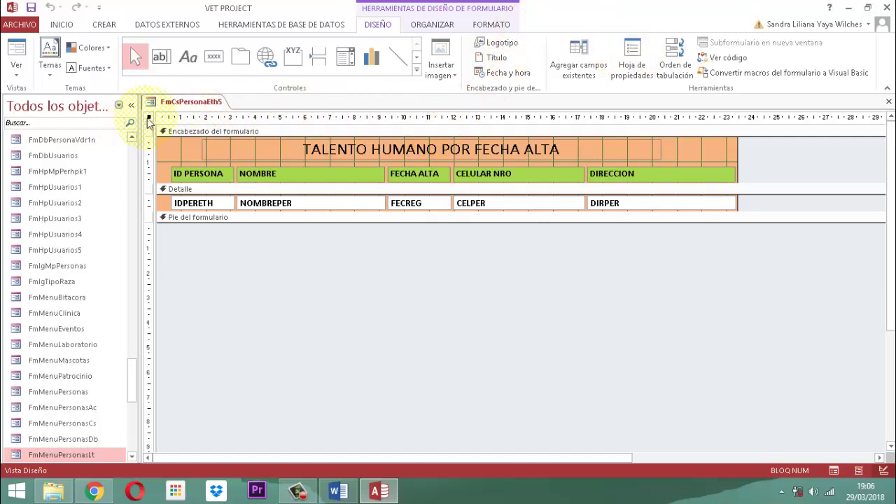
pyautogui.click(634, 56)
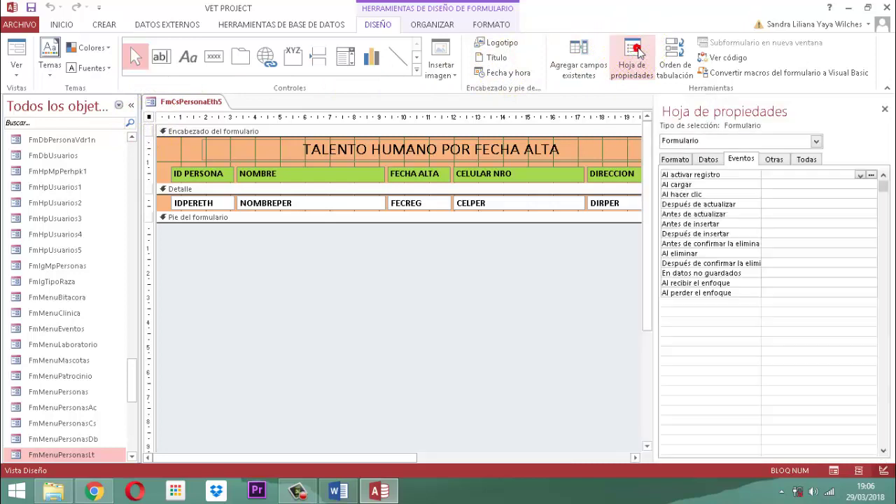
pyautogui.click(710, 159)
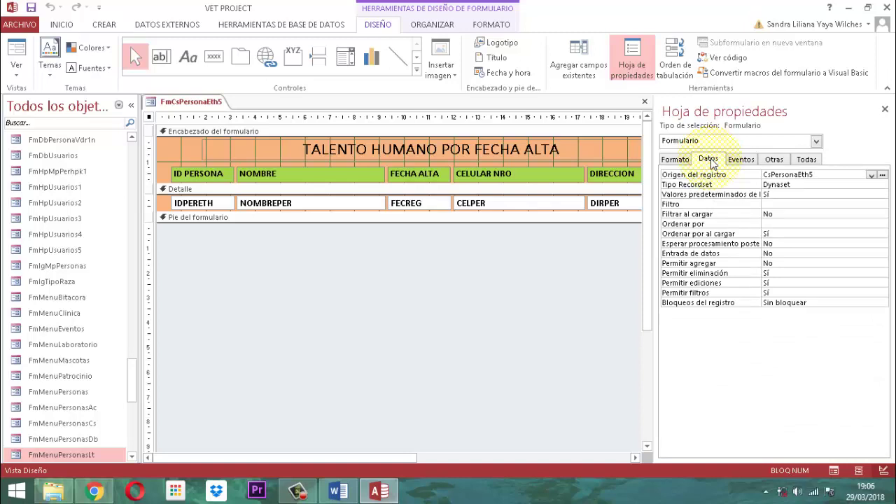
pyautogui.click(886, 109)
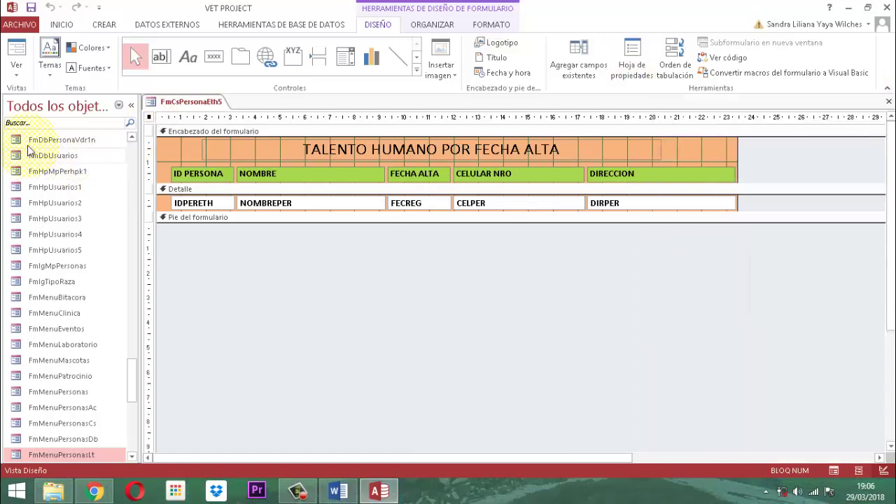
# Step: Filter the navigation pane by 'cspersonaeth5'
pyautogui.click(37, 123)
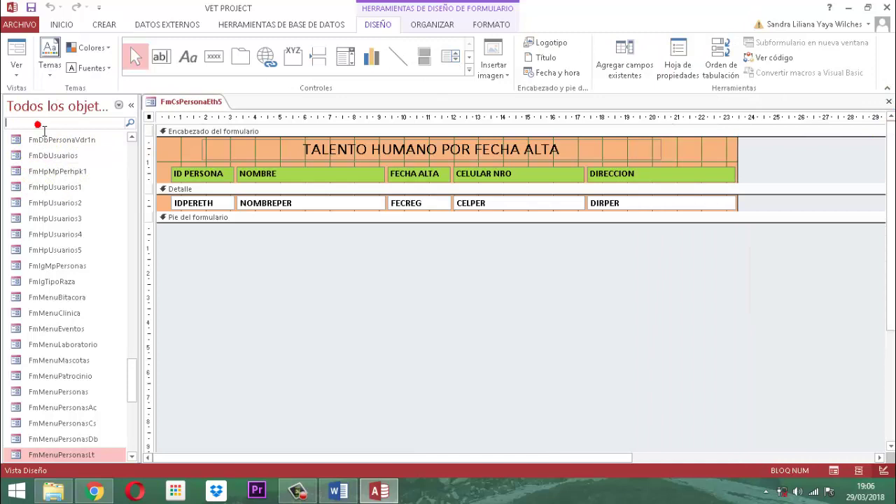
pyautogui.write('dspersoa')
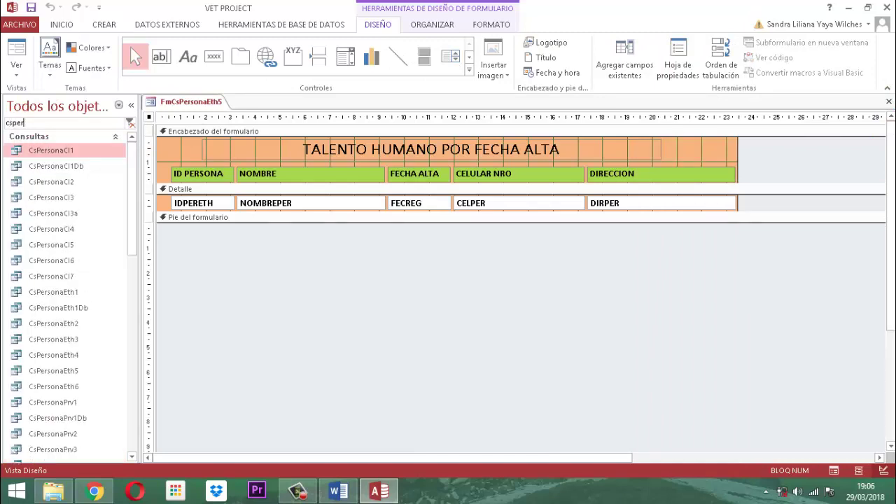
pyautogui.press('BackSpace')
pyautogui.write('n')
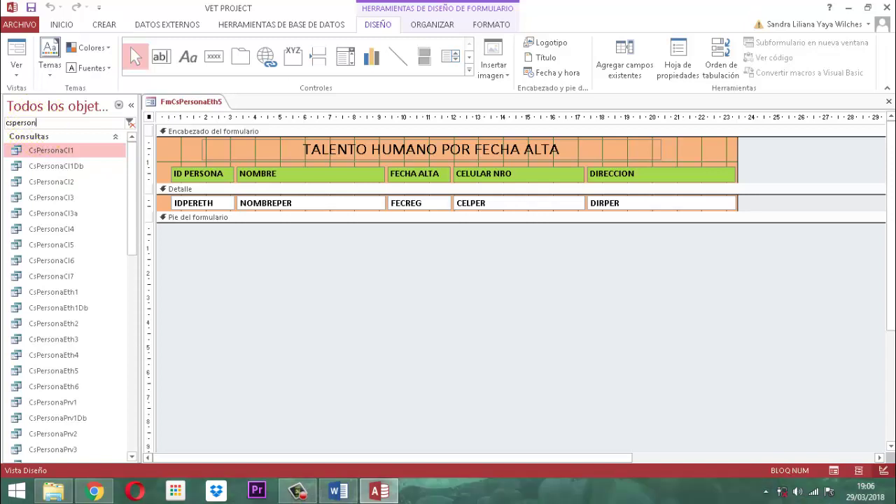
pyautogui.write('aeth5')
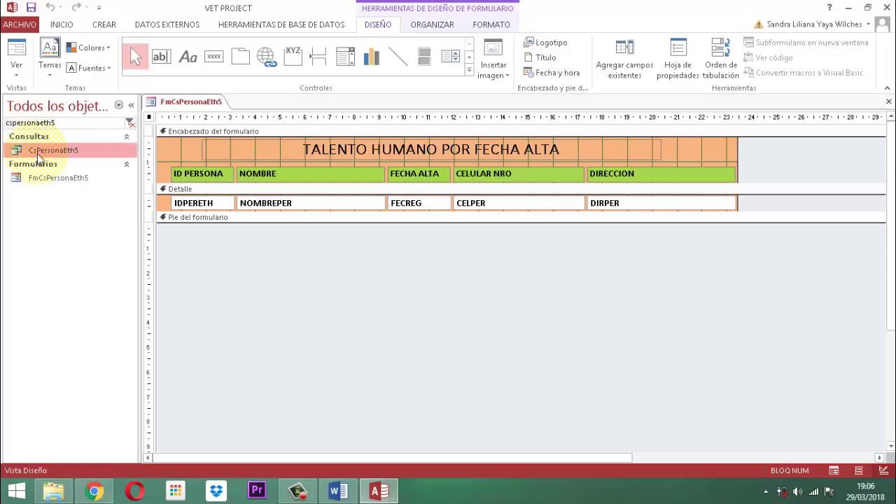
# Step: Copy the CsPersonaEth5 query and paste it under the name InPersonaEth5
pyautogui.rightClick(42, 150)
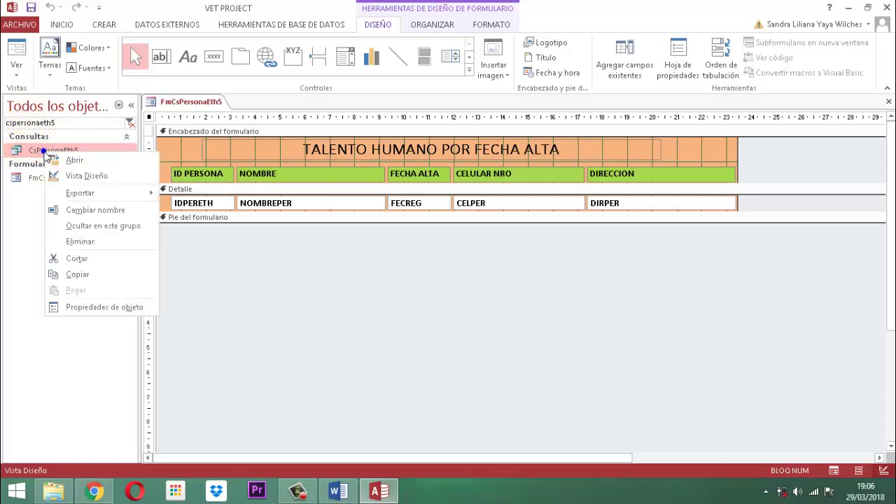
pyautogui.click(63, 275)
pyautogui.rightClick(48, 150)
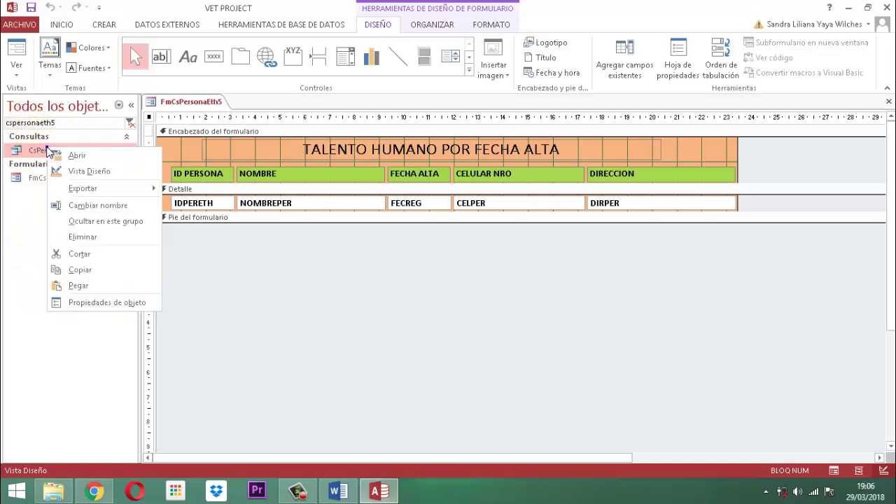
pyautogui.click(77, 286)
pyautogui.click(77, 285)
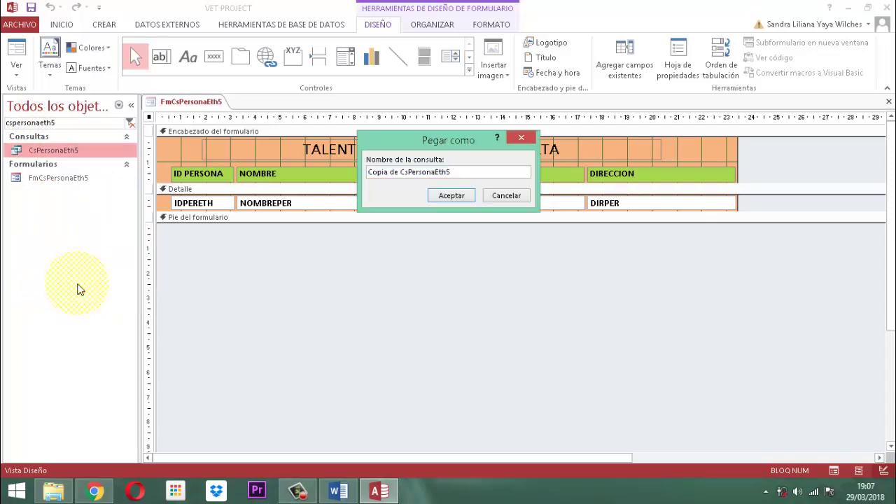
pyautogui.write('l')
pyautogui.write('n')
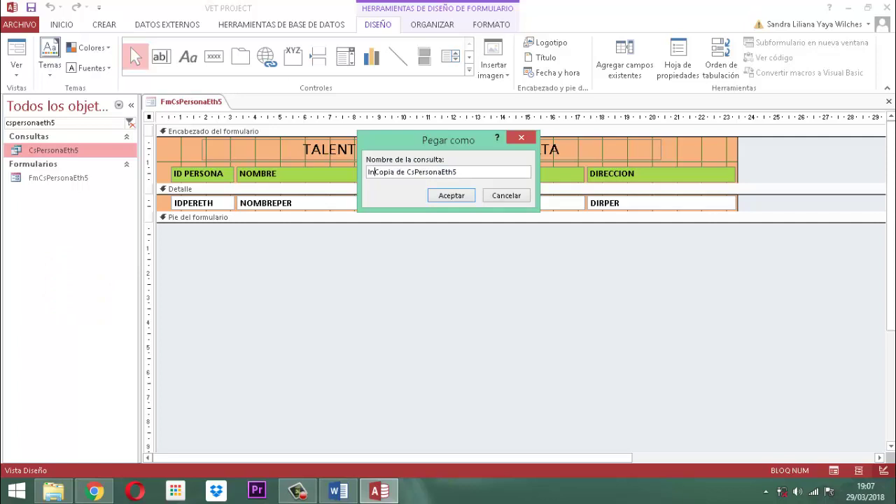
pyautogui.press('Delete')
pyautogui.press('Delete')
pyautogui.press('Delete')
pyautogui.press('Delete')
pyautogui.press('Delete')
pyautogui.press('Delete')
pyautogui.press('Delete')
pyautogui.press('Delete')
pyautogui.press('Delete')
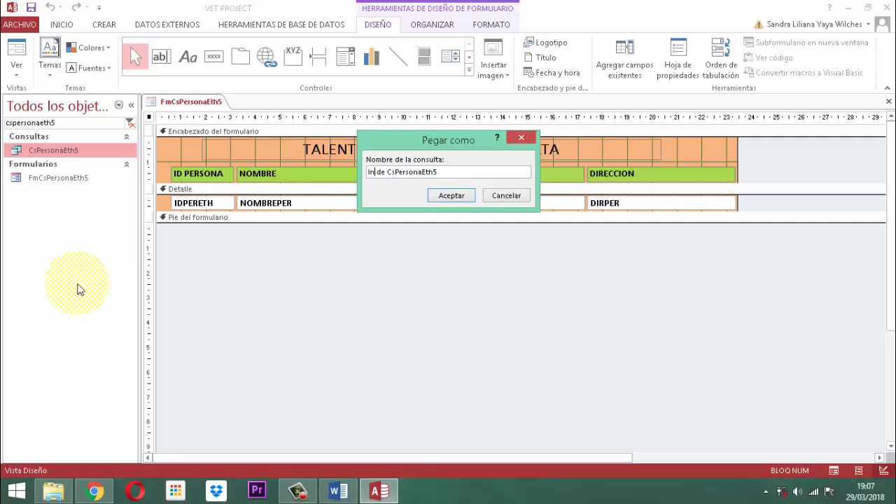
pyautogui.press('Delete')
pyautogui.press('Delete')
pyautogui.press('Delete')
pyautogui.click(454, 196)
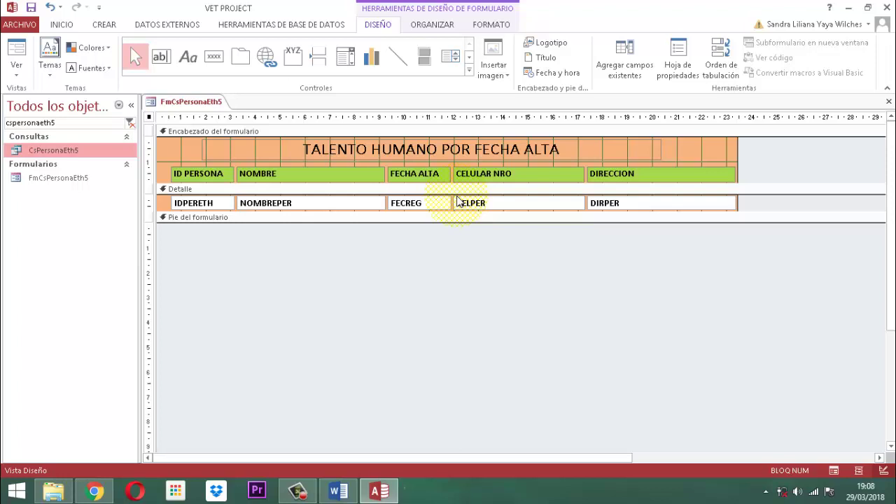
# Step: Drag-select the IDPERETH, NOMBREPER, FECREG, CELPER and DIRPER fields with their labels on FmCsPersonaEth5
pyautogui.click(787, 186)
pyautogui.click(774, 238)
pyautogui.moveTo(774, 240); pyautogui.dragTo(157, 141)
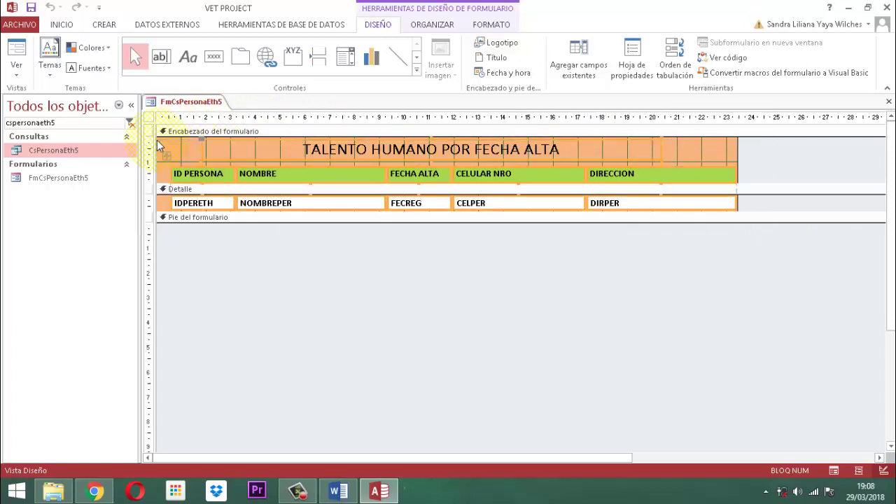
pyautogui.click(102, 25)
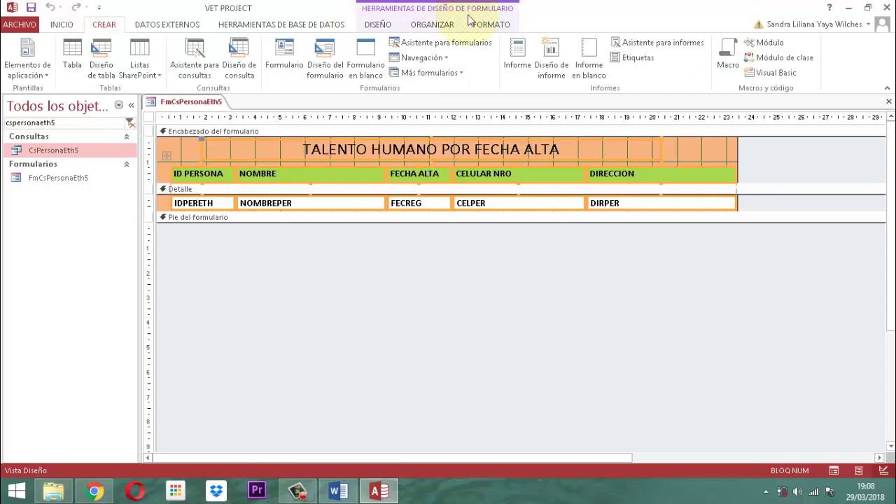
# Step: Create a blank report, save it as InPersonaeth5, and switch it to Design view
pyautogui.click(587, 54)
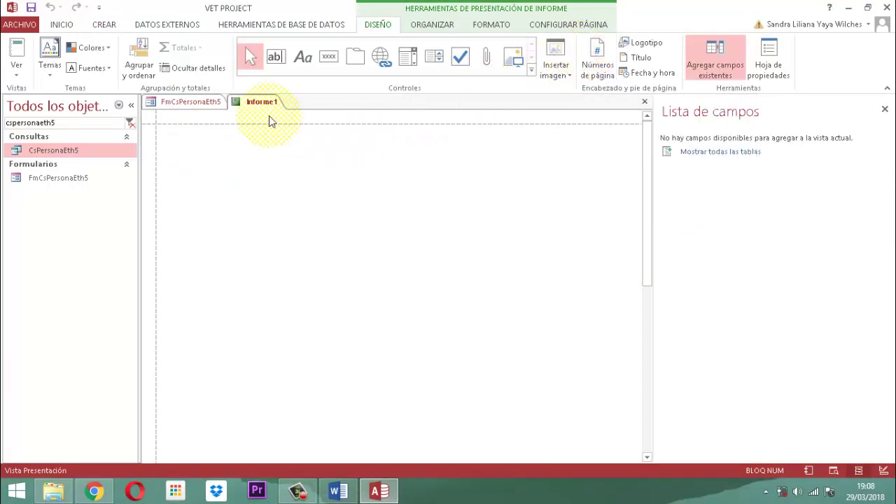
pyautogui.rightClick(265, 102)
pyautogui.click(312, 112)
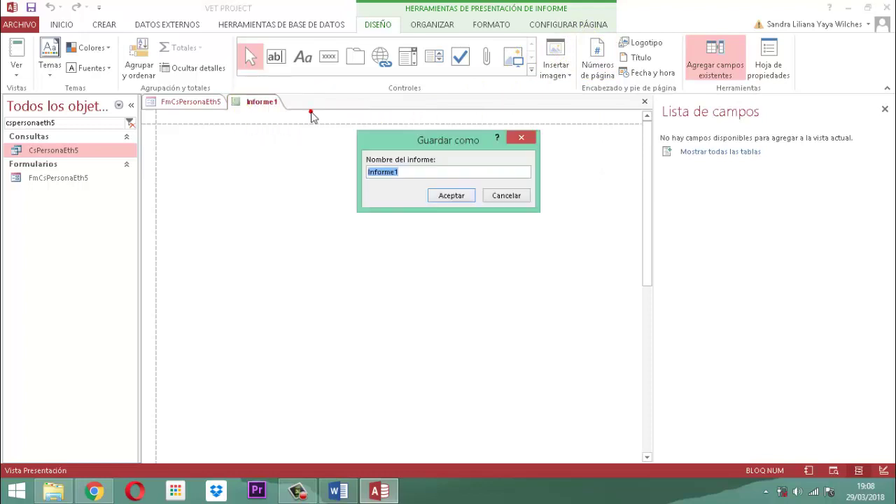
pyautogui.write('I')
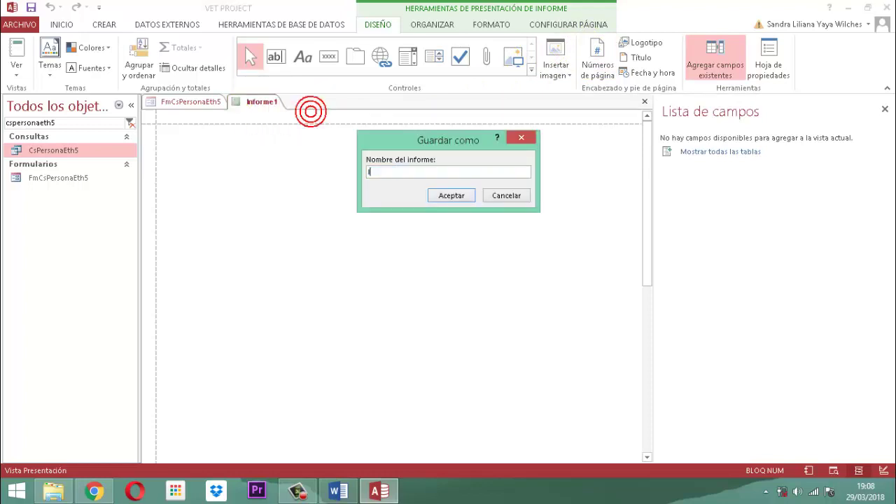
pyautogui.write('nPer')
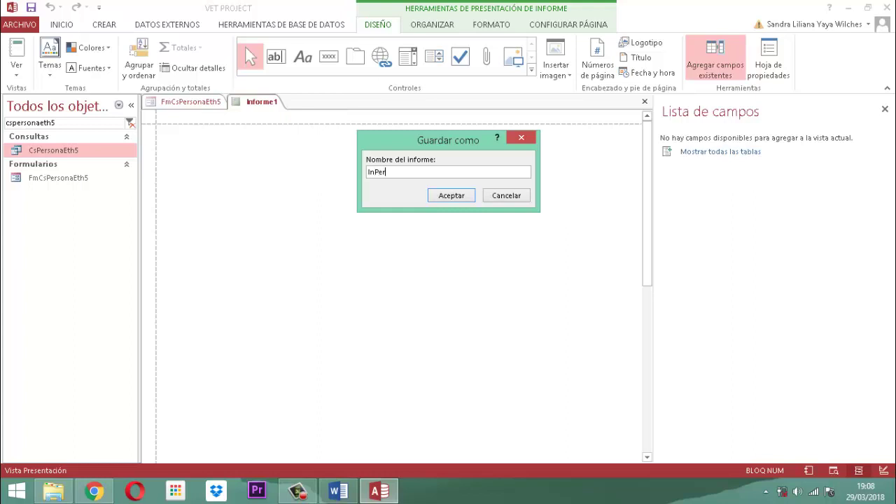
pyautogui.write('sonaeth5')
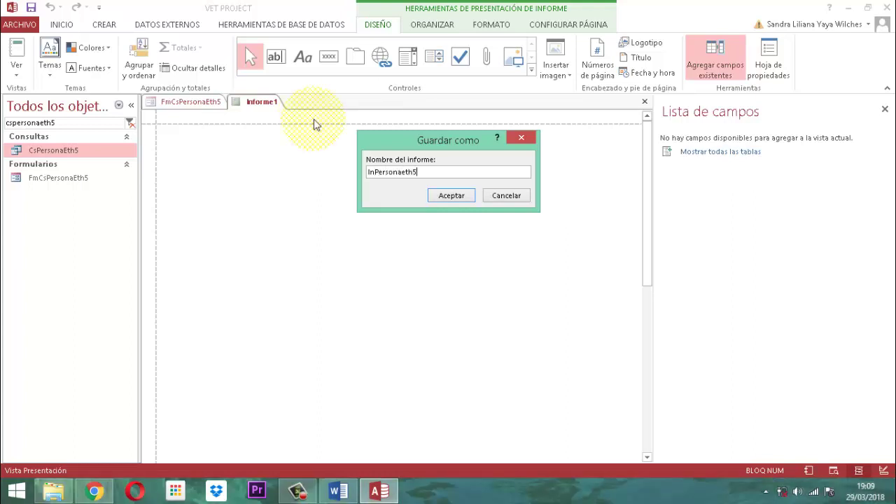
pyautogui.click(446, 196)
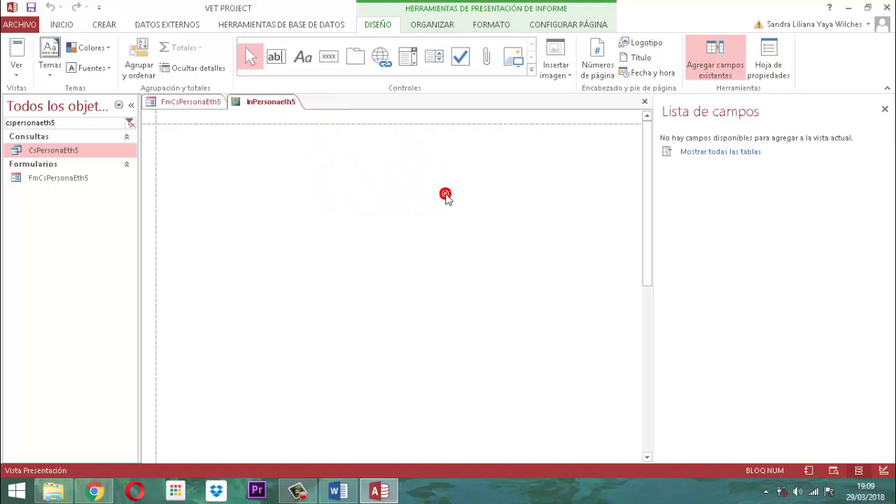
pyautogui.click(885, 110)
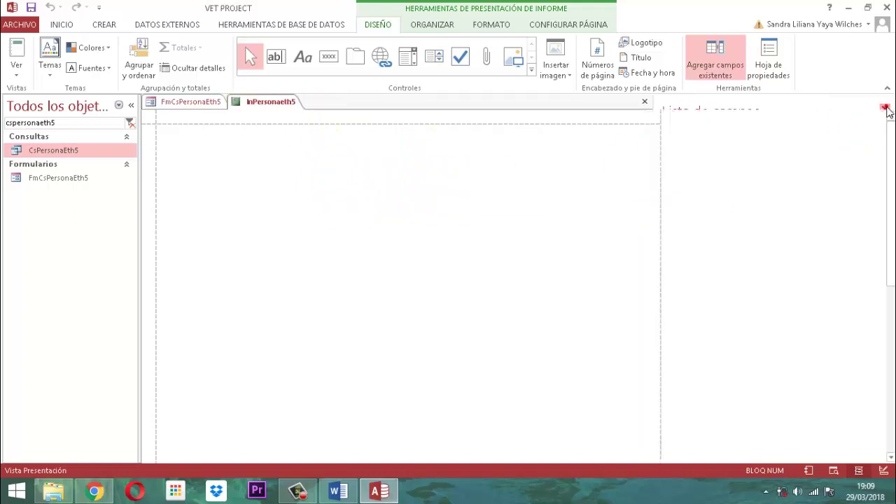
pyautogui.rightClick(274, 101)
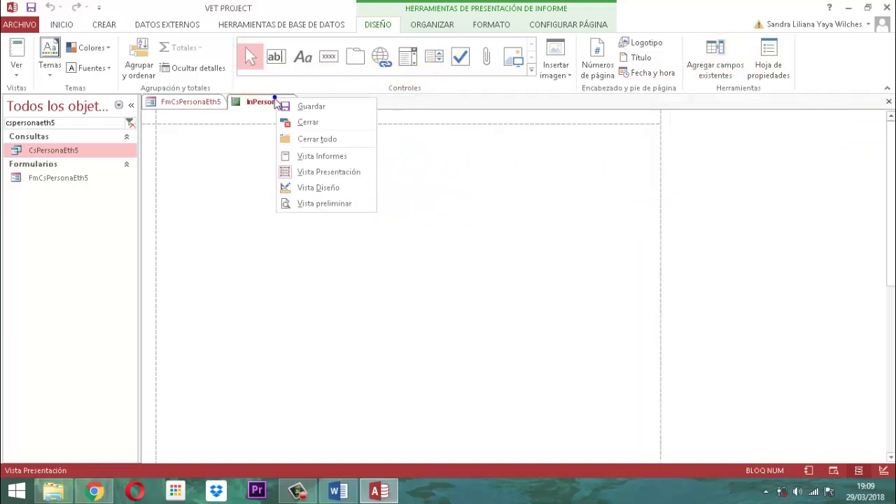
pyautogui.click(326, 189)
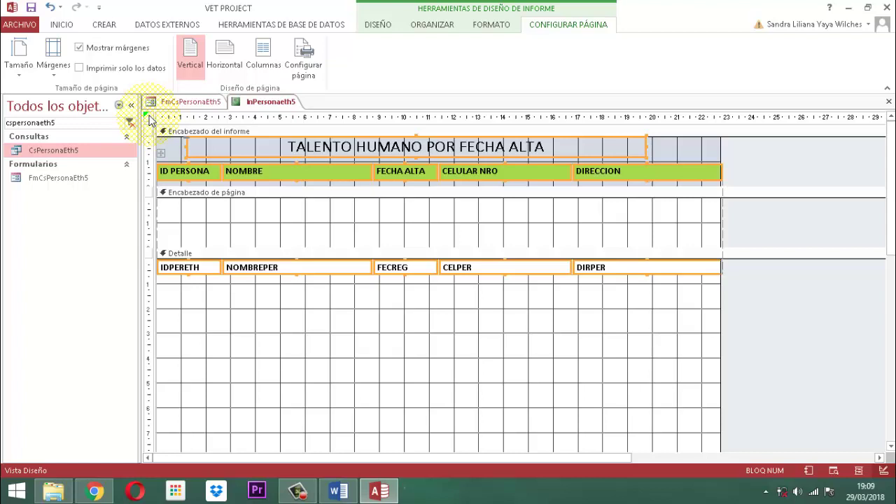
# Step: Deselect the pasted controls and select the InPersonaeth5 report itself
pyautogui.click(149, 117)
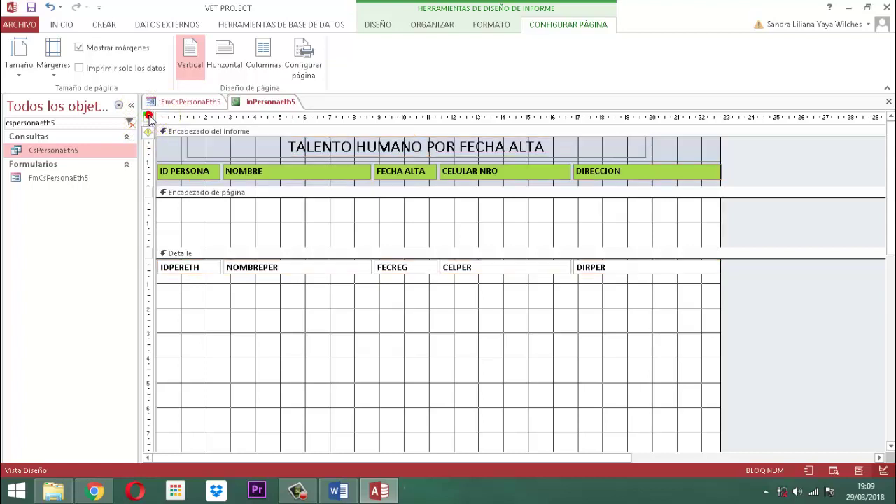
pyautogui.click(148, 118)
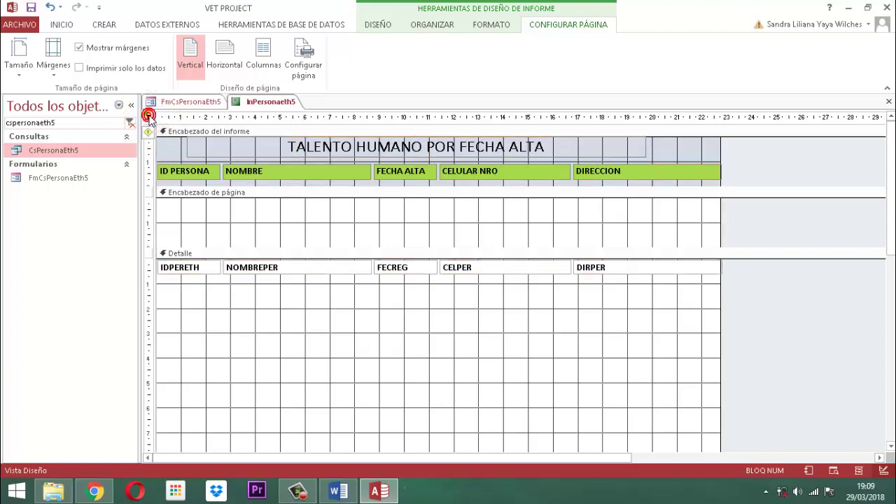
# Step: Set Origen del registro to InPersonaEth5 in the report's property sheet
pyautogui.click(373, 26)
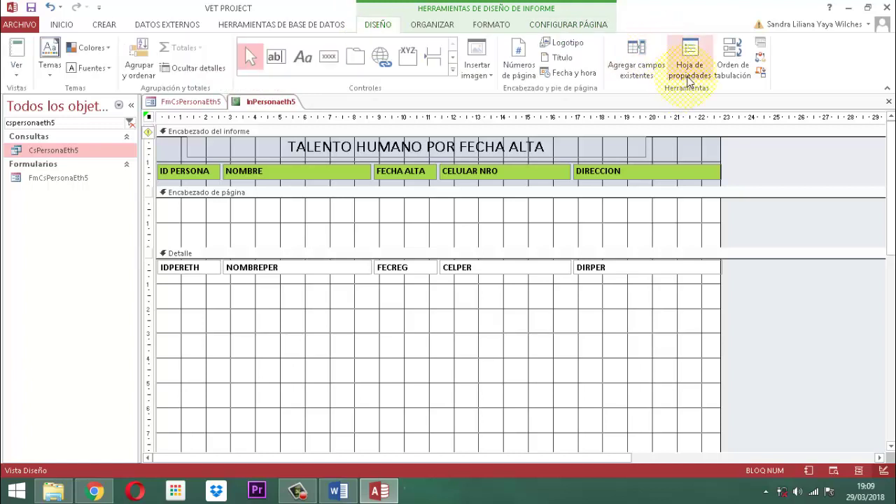
pyautogui.click(689, 67)
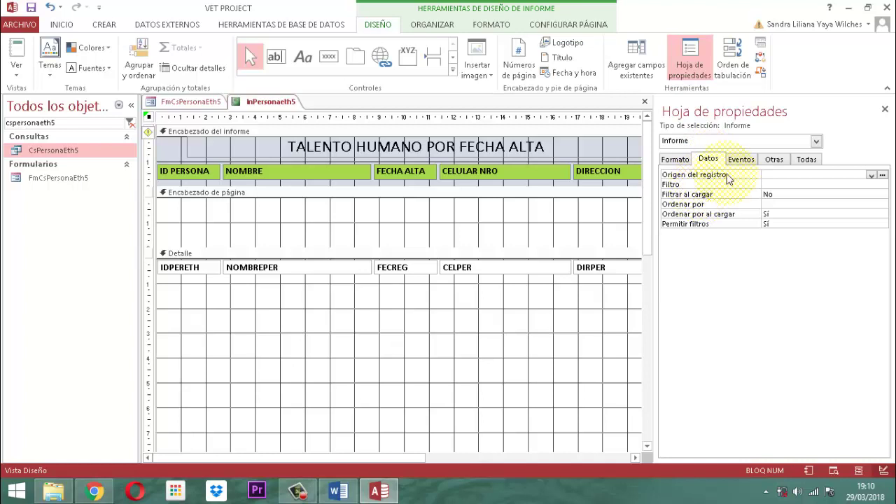
pyautogui.click(871, 175)
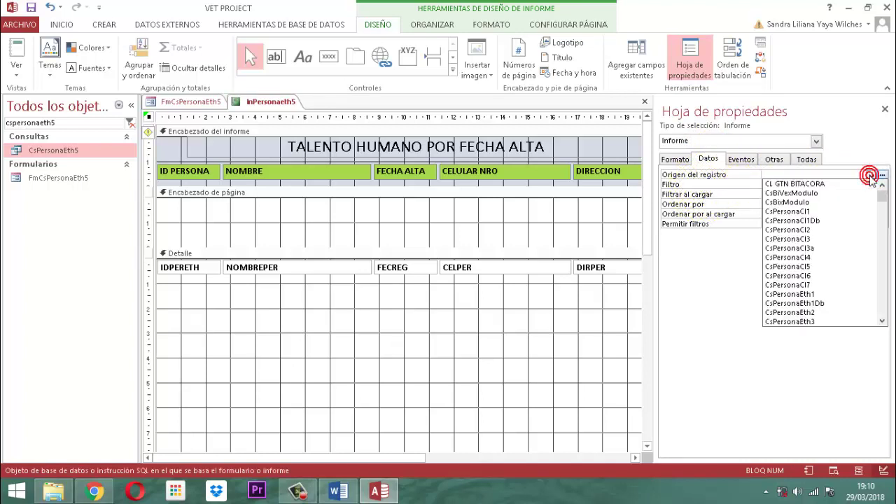
pyautogui.write('Inpe')
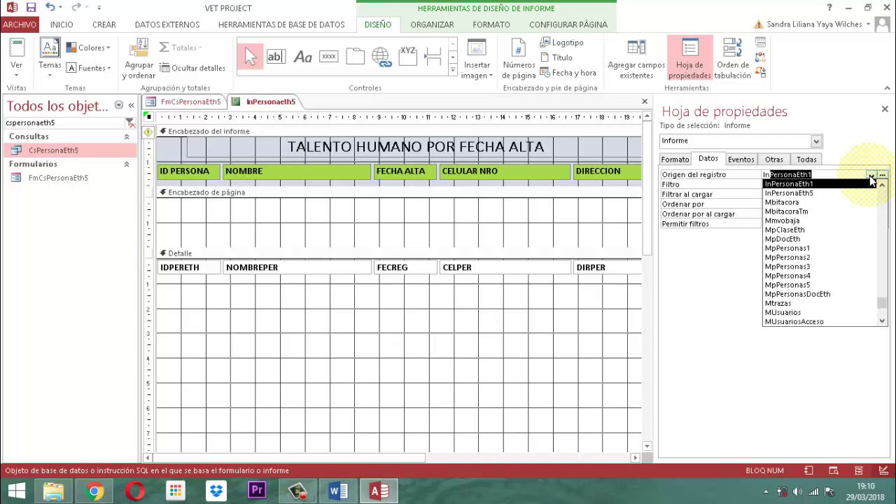
pyautogui.write('rsonaeth5')
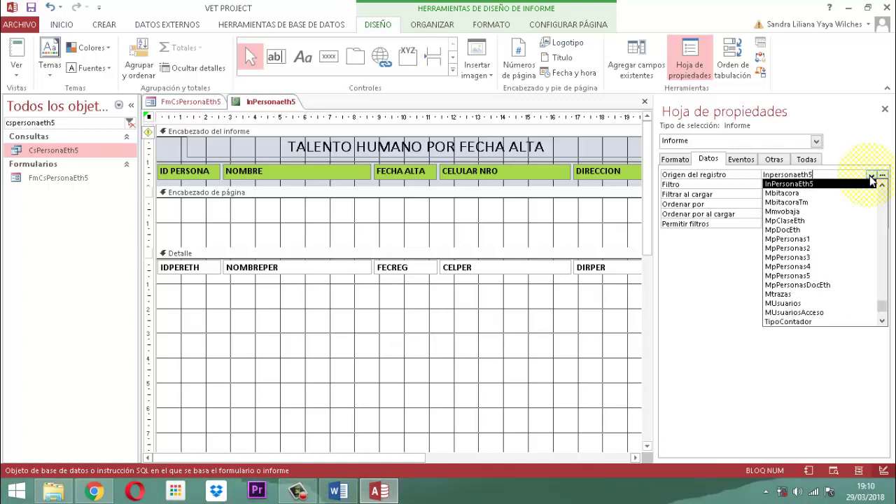
pyautogui.press('capslock')
pyautogui.press('Return')
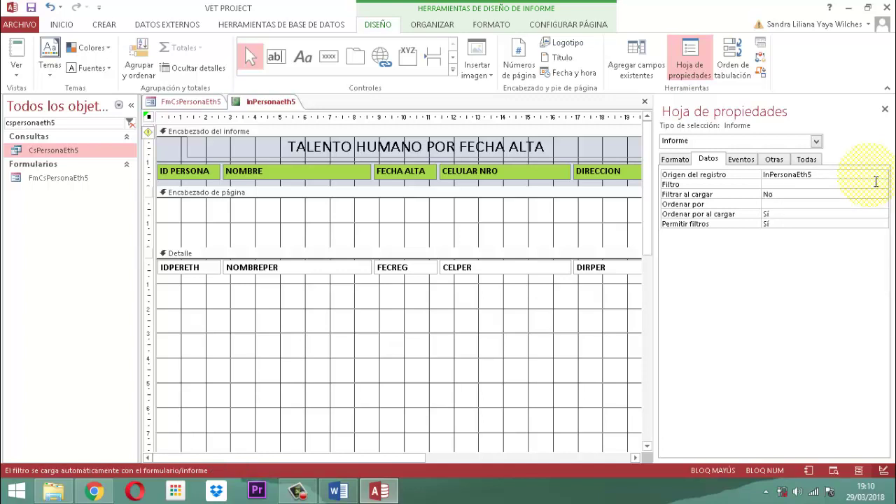
pyautogui.click(884, 112)
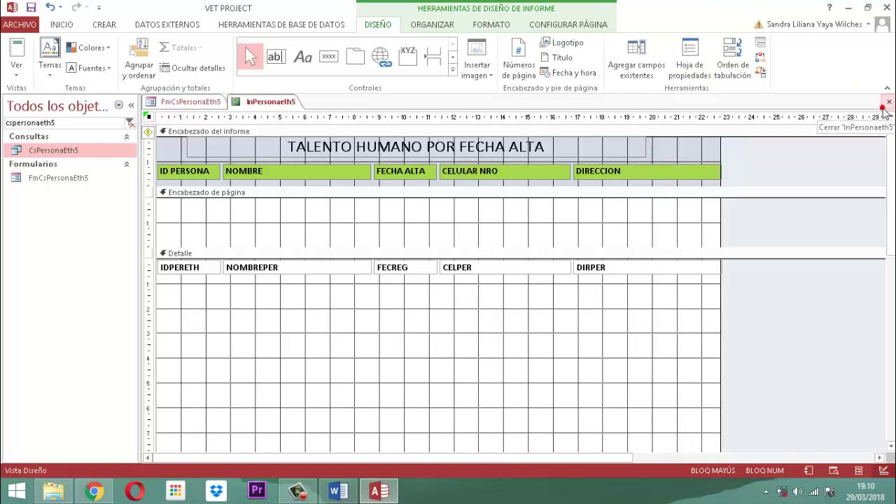
pyautogui.click(652, 66)
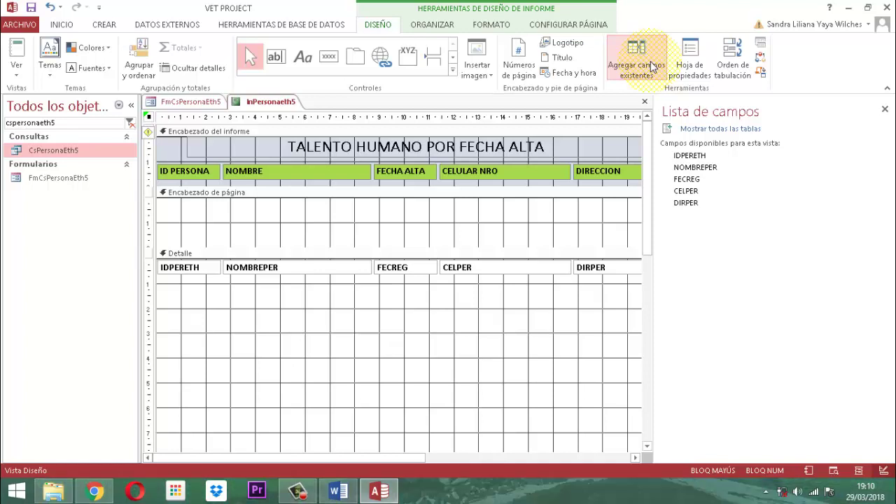
pyautogui.click(885, 109)
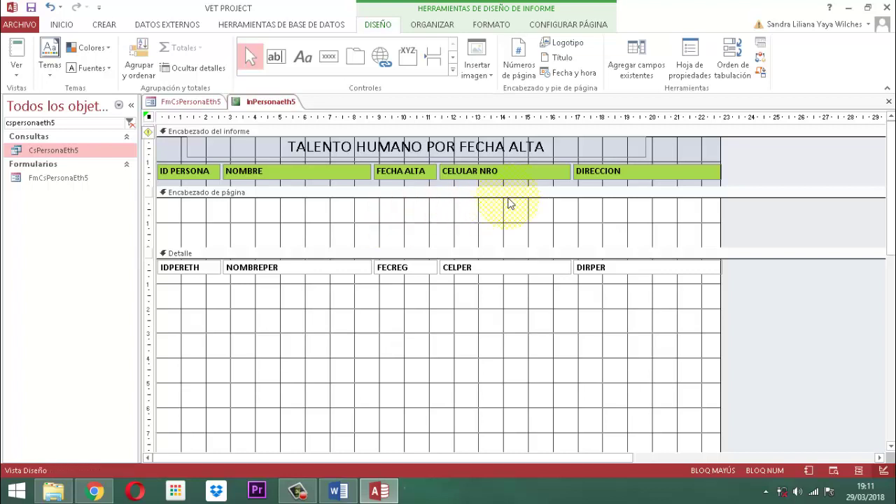
# Step: Drag the Detalle bar up to close the page header and add space under the column labels
pyautogui.click(504, 227)
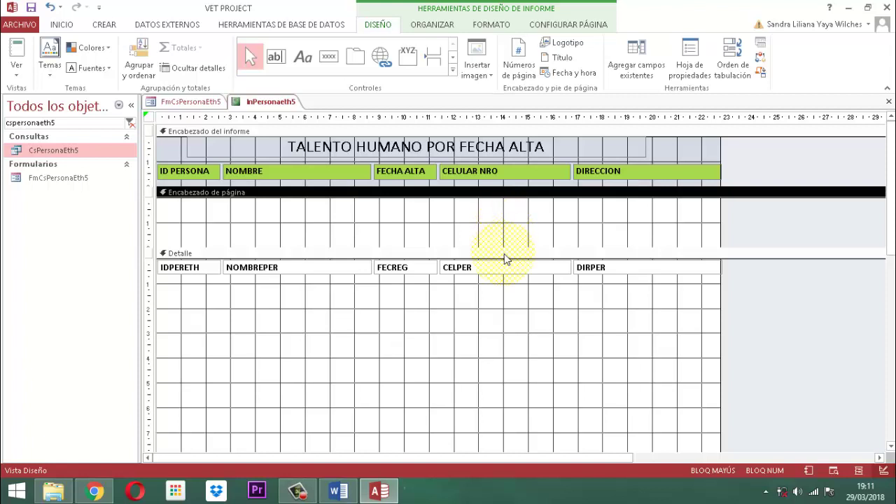
pyautogui.moveTo(506, 248); pyautogui.dragTo(513, 200)
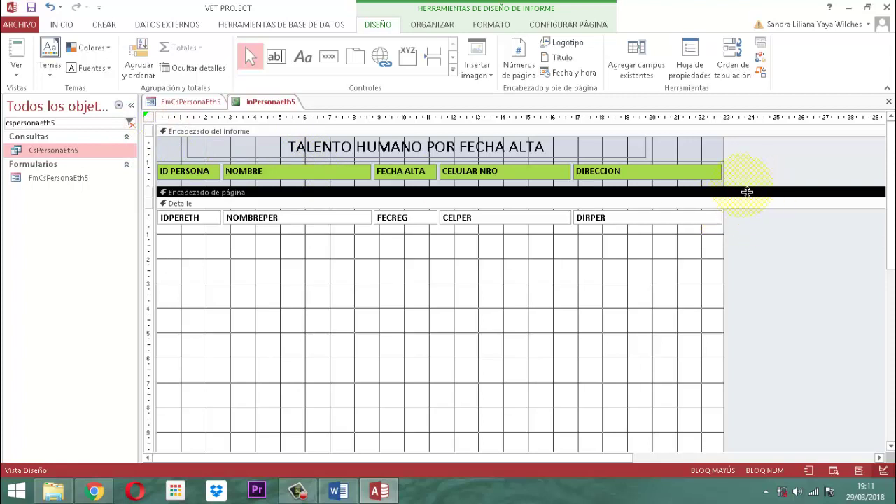
pyautogui.moveTo(744, 191); pyautogui.dragTo(741, 217)
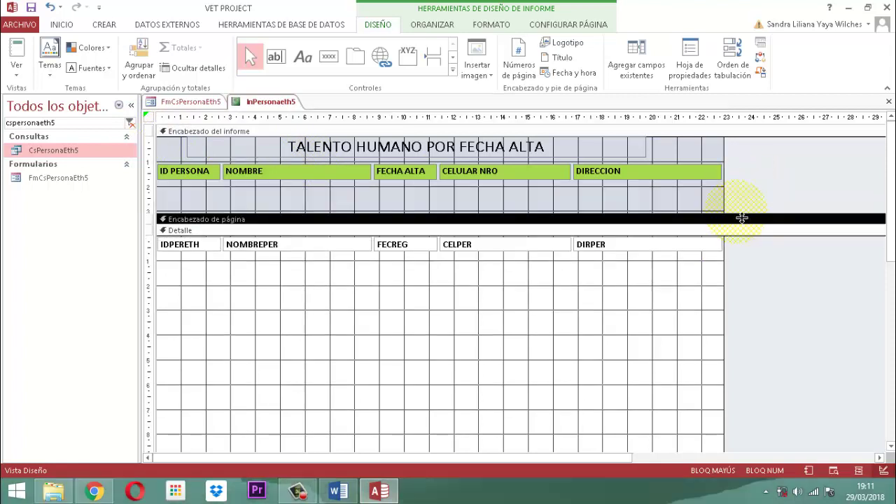
# Step: Select every control in the InPersonaeth5 report
pyautogui.click(611, 175)
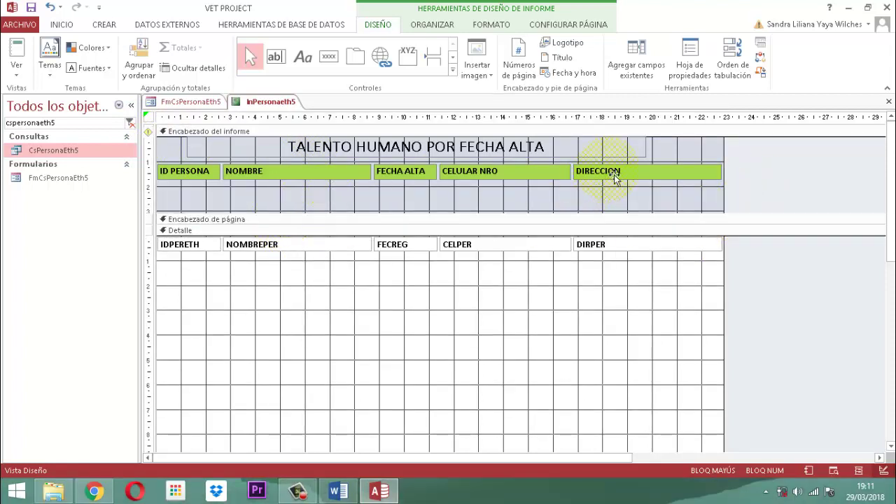
pyautogui.hotkey('ctrl', 'a')
pyautogui.click(165, 156)
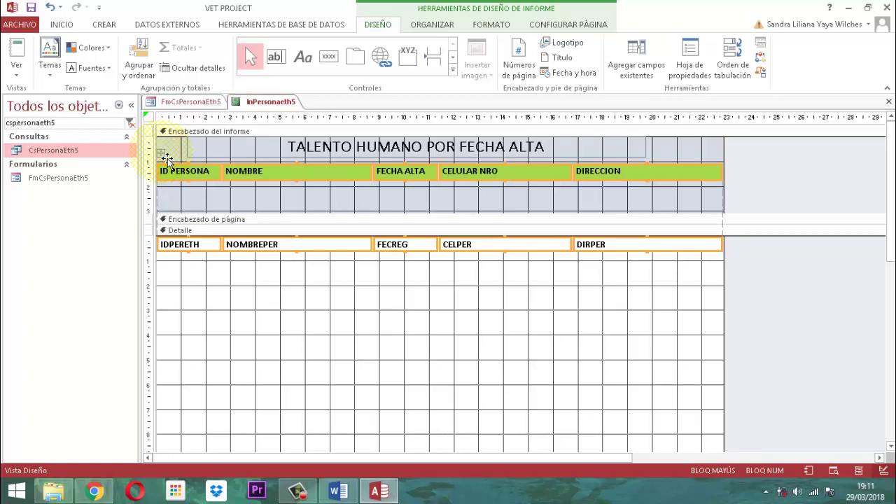
pyautogui.click(439, 25)
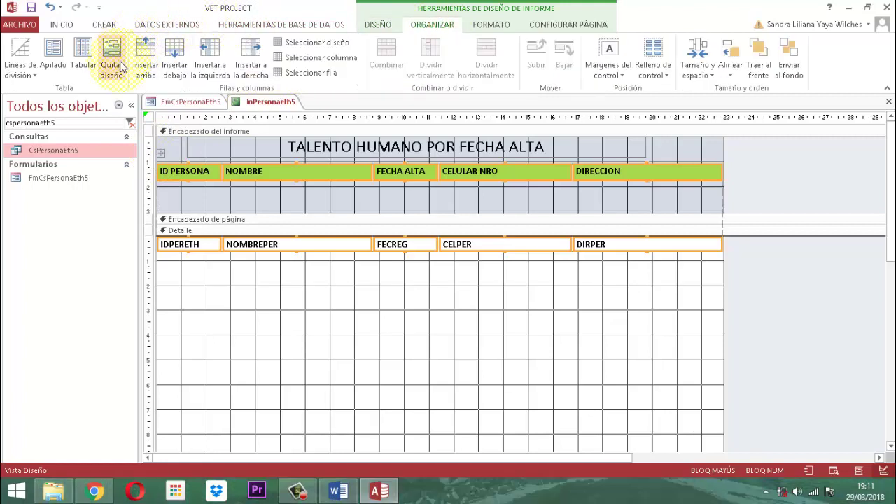
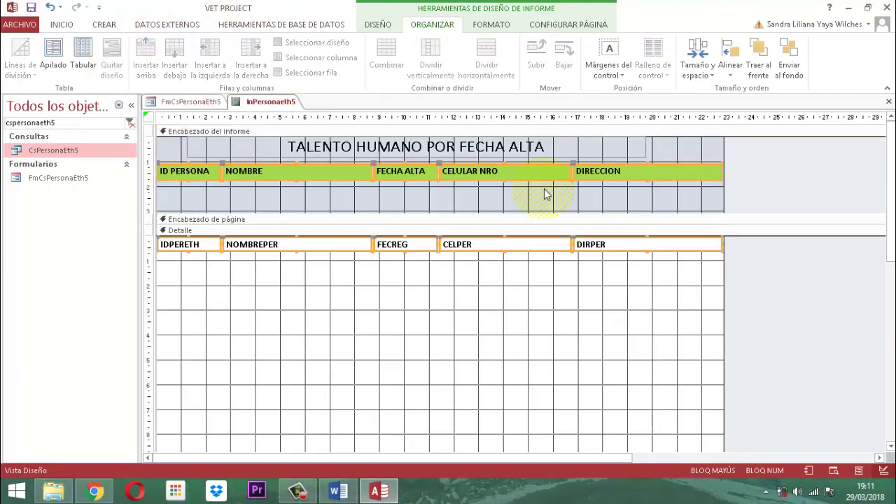
# Step: Move the five green column heading labels lower in the report header
pyautogui.click(741, 186)
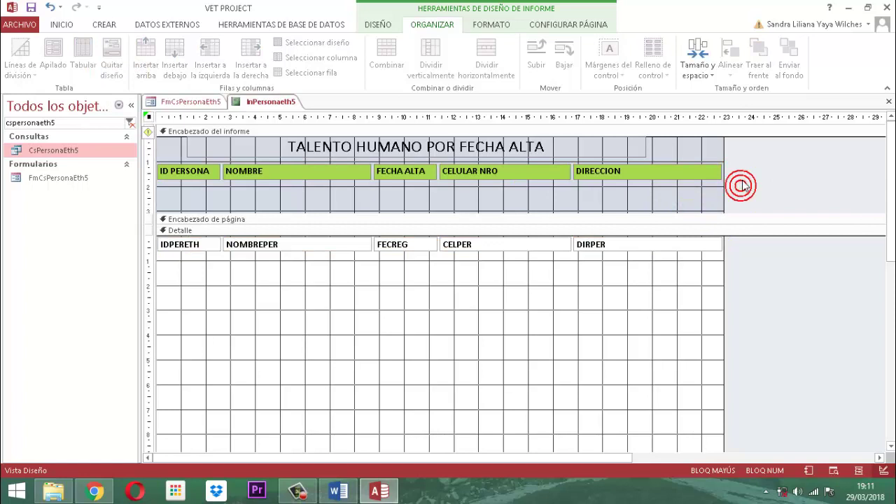
pyautogui.moveTo(742, 180); pyautogui.dragTo(163, 176)
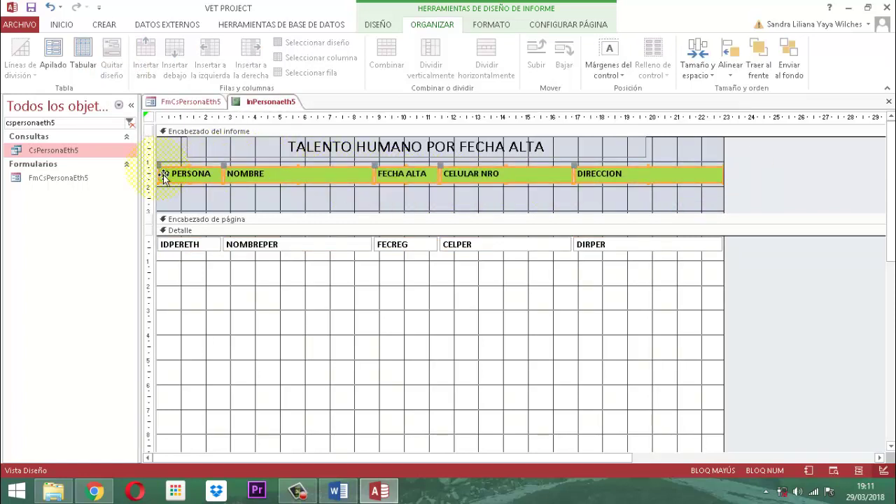
pyautogui.press('Down')
pyautogui.press('Down')
pyautogui.press('Down')
pyautogui.press('Down')
pyautogui.press('Down')
pyautogui.press('Down')
pyautogui.press('Down')
pyautogui.press('Down')
pyautogui.press('Down')
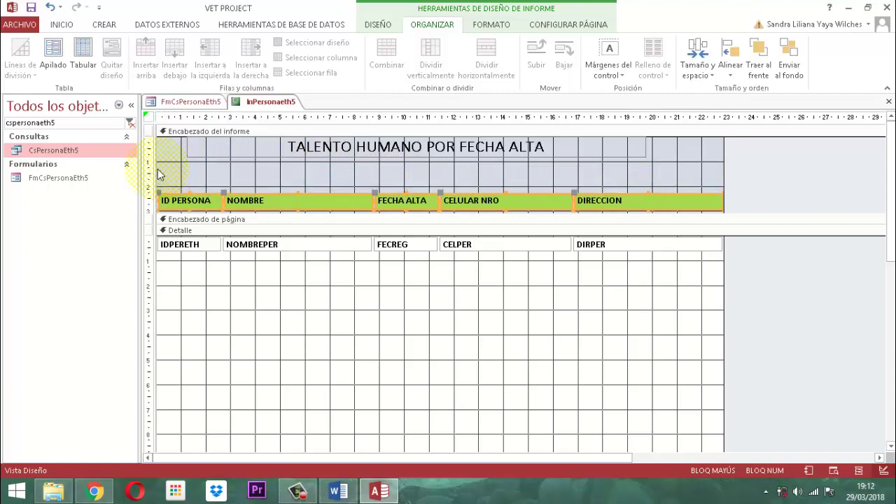
pyautogui.click(775, 183)
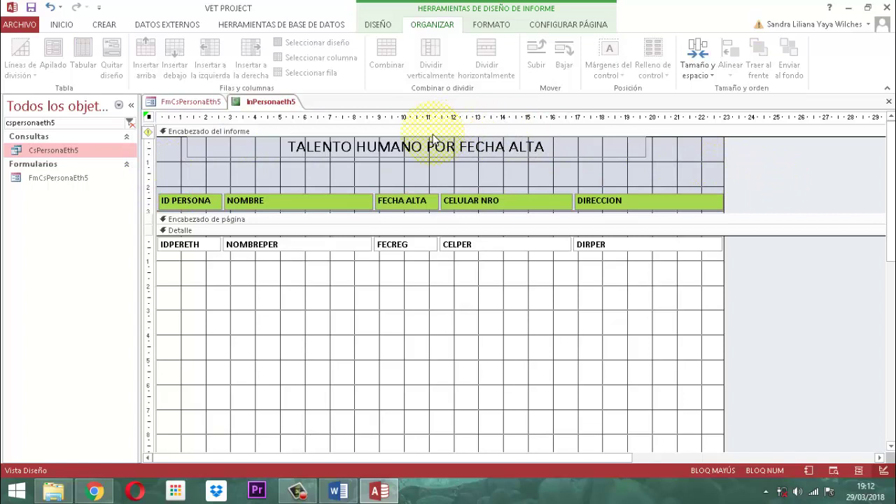
# Step: Prefix the report title with 'INFORME - ' in capitals
pyautogui.click(291, 147)
pyautogui.click(288, 149)
pyautogui.write('info')
pyautogui.press('BackSpace')
pyautogui.press('BackSpace')
pyautogui.press('BackSpace')
pyautogui.press('BackSpace')
pyautogui.press('capslock')
pyautogui.write('INFORME -')
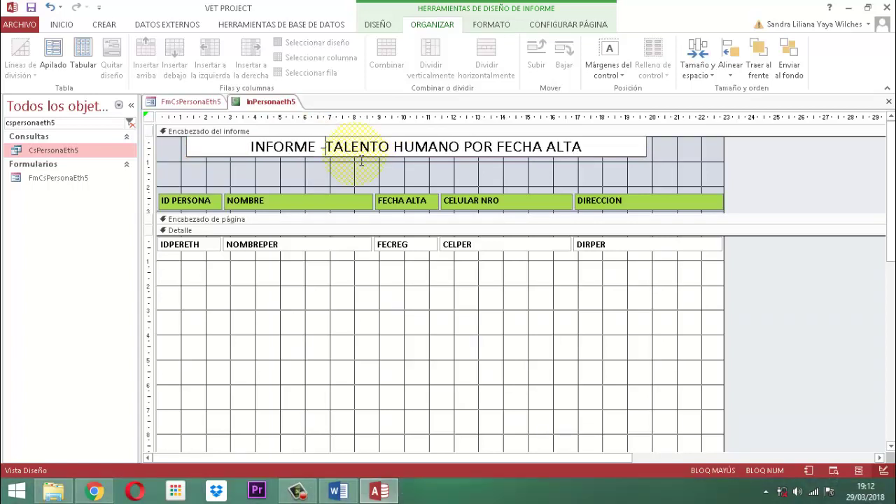
pyautogui.click(785, 170)
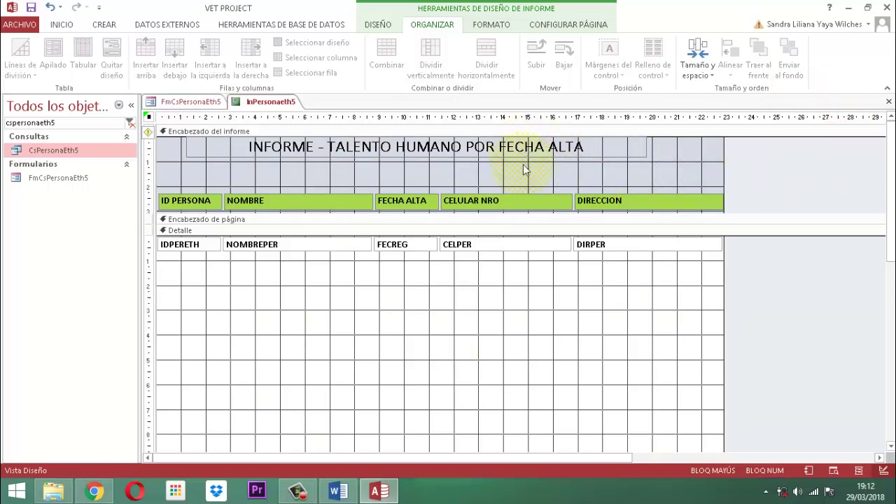
# Step: Set the report page to Carta paper in Horizontal (landscape) orientation
pyautogui.click(563, 27)
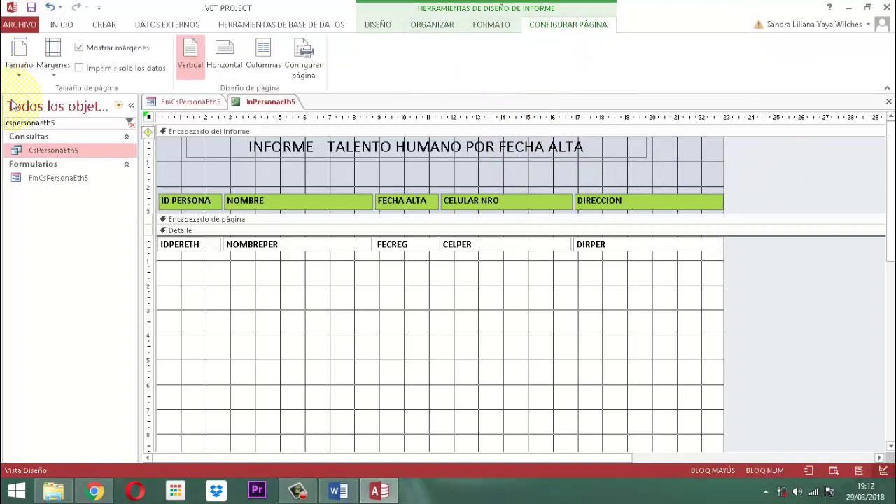
pyautogui.click(20, 73)
pyautogui.click(21, 97)
pyautogui.click(225, 62)
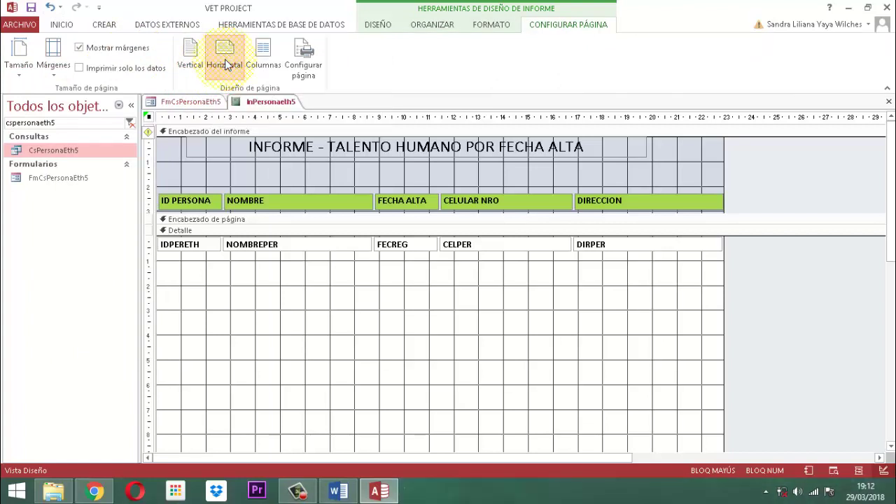
# Step: Give the Encabezado del informe section a white fill colour
pyautogui.click(799, 176)
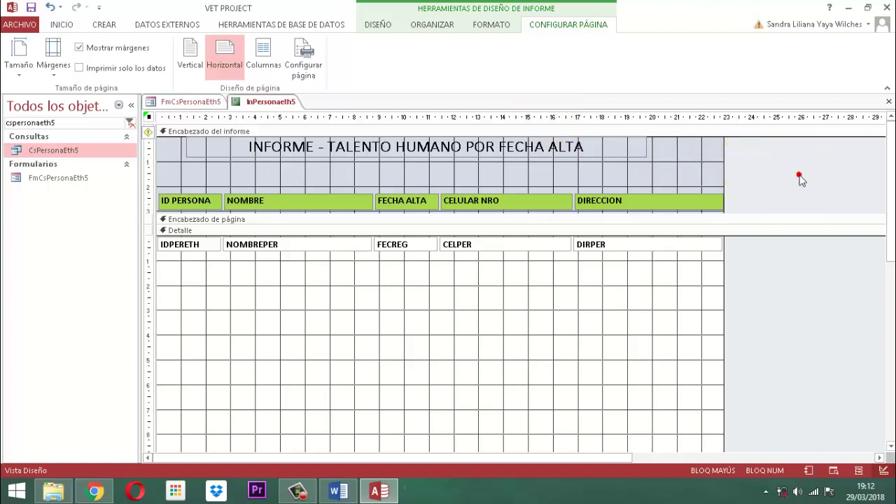
pyautogui.click(357, 168)
pyautogui.click(493, 25)
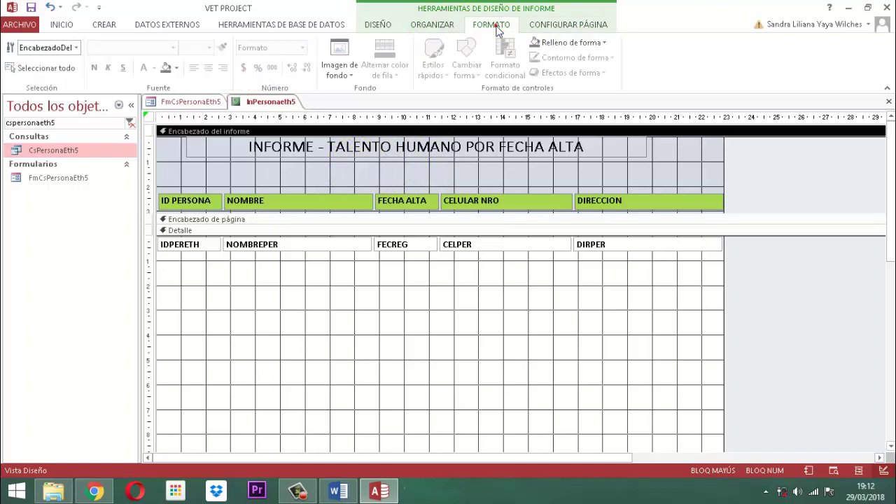
pyautogui.click(177, 68)
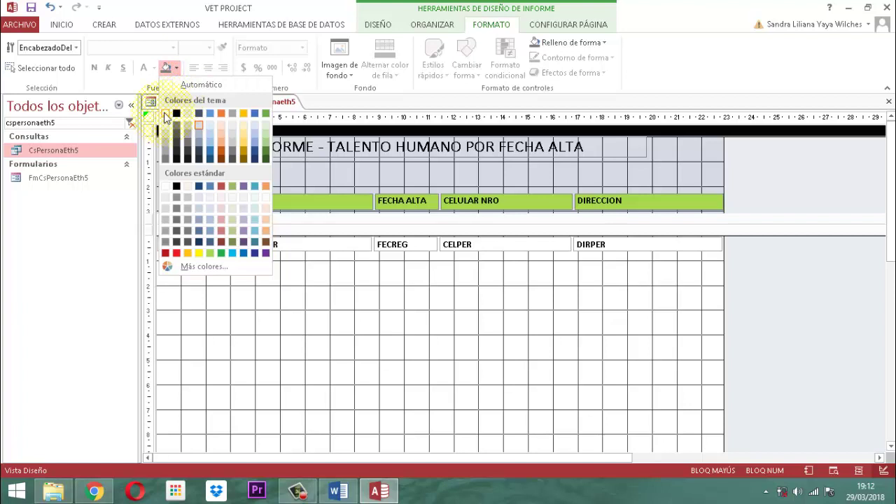
pyautogui.click(165, 113)
pyautogui.click(826, 173)
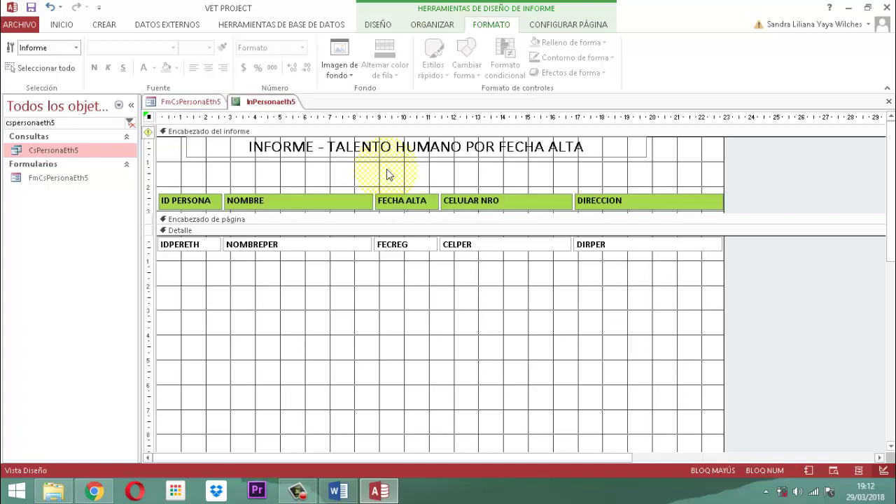
# Step: Draw an unbound text box in the report header below the title
pyautogui.click(377, 26)
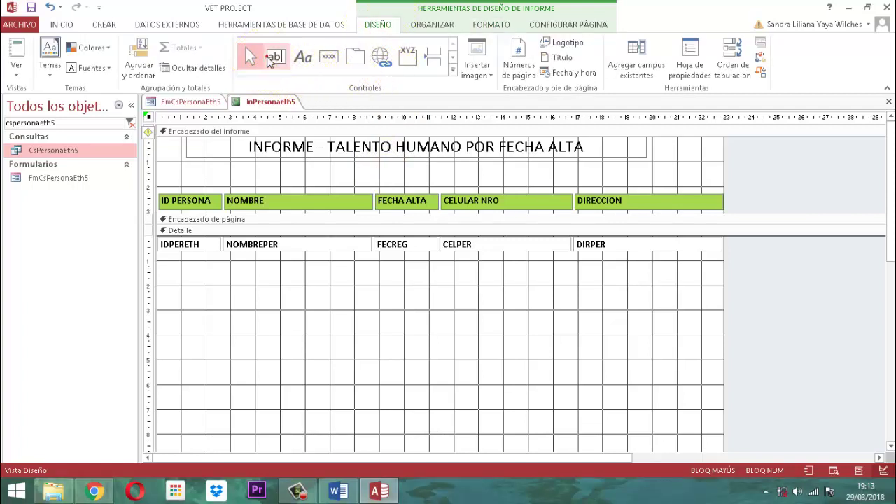
pyautogui.click(271, 60)
pyautogui.click(395, 166)
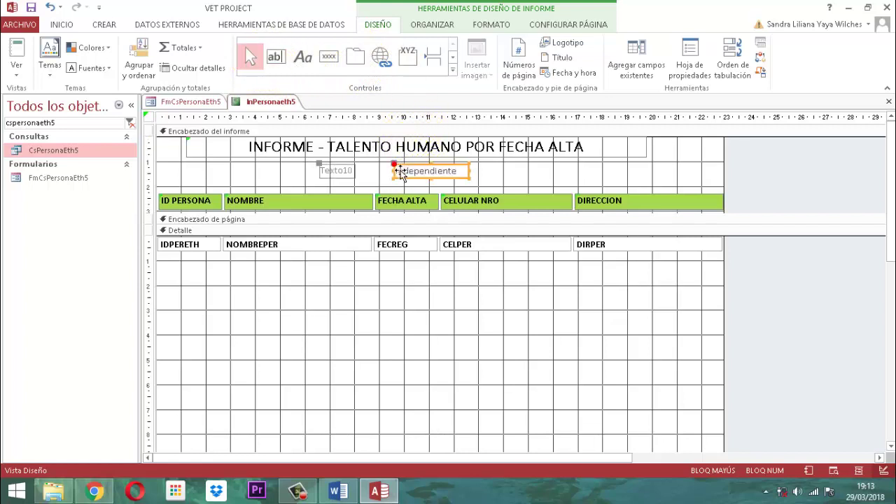
pyautogui.click(524, 176)
# Step: Delete the text box's Texto10 label and show the text box's property sheet
pyautogui.click(346, 178)
pyautogui.click(338, 173)
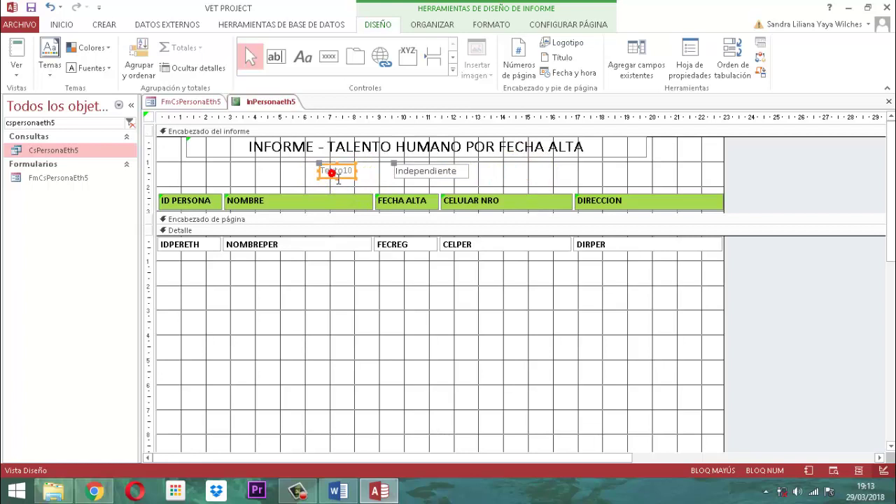
pyautogui.press('Delete')
pyautogui.click(397, 171)
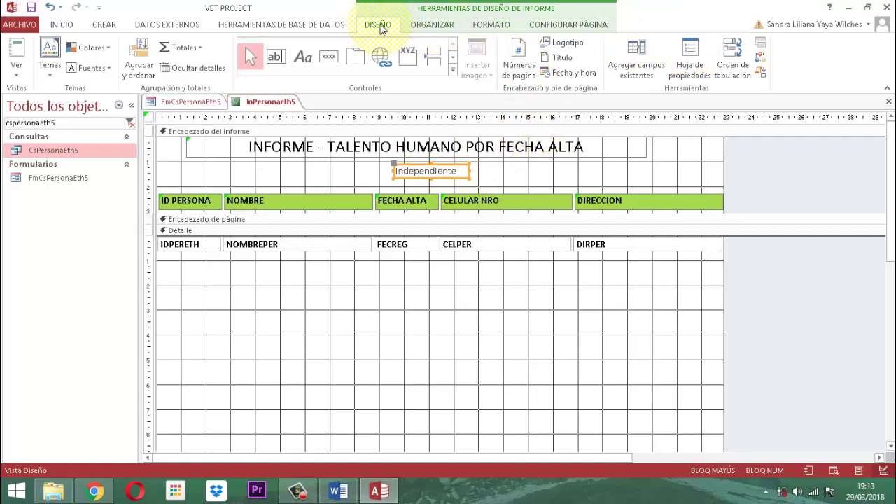
pyautogui.click(702, 77)
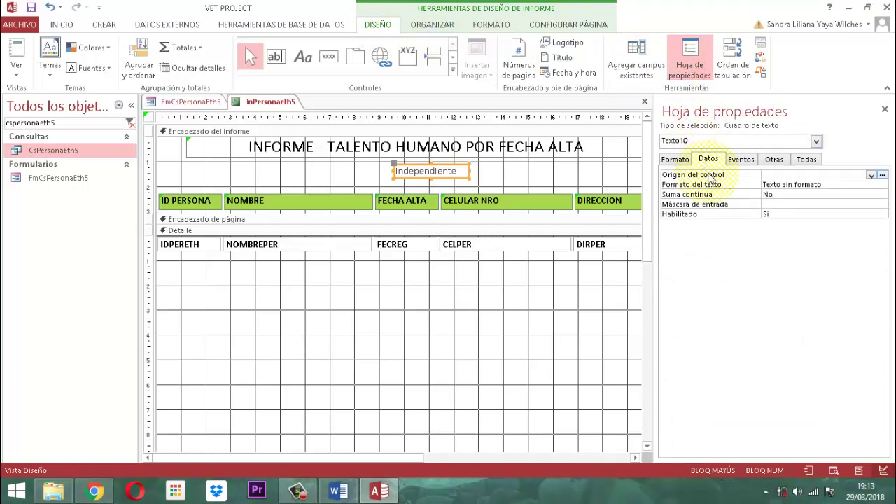
# Step: Build the control source =CUENTA(*) & " REGISTROS EN ESTE INFORME EQUIPO TALENTO HUMANO - FECHA ALTA"
pyautogui.click(882, 176)
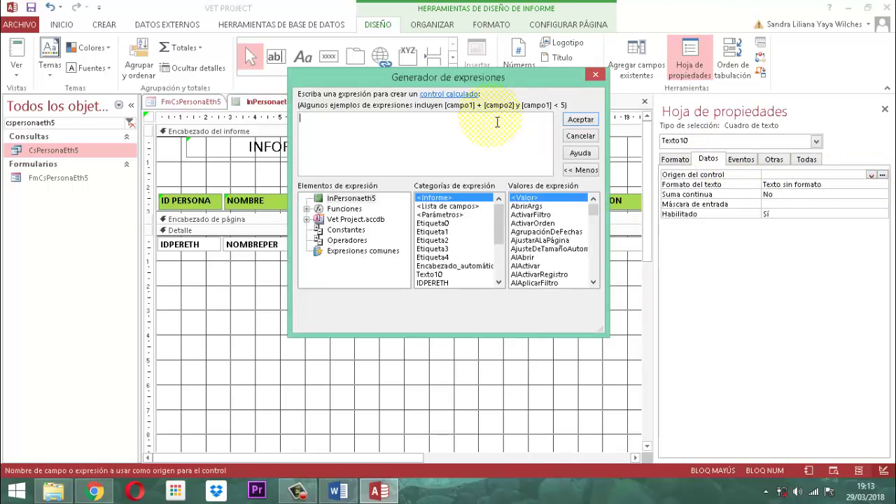
pyautogui.write('=CU')
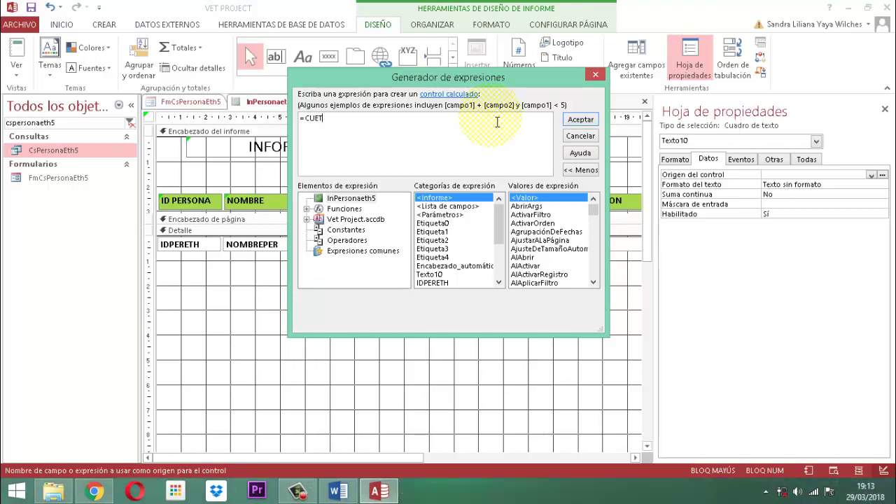
pyautogui.write('ENTA(*')
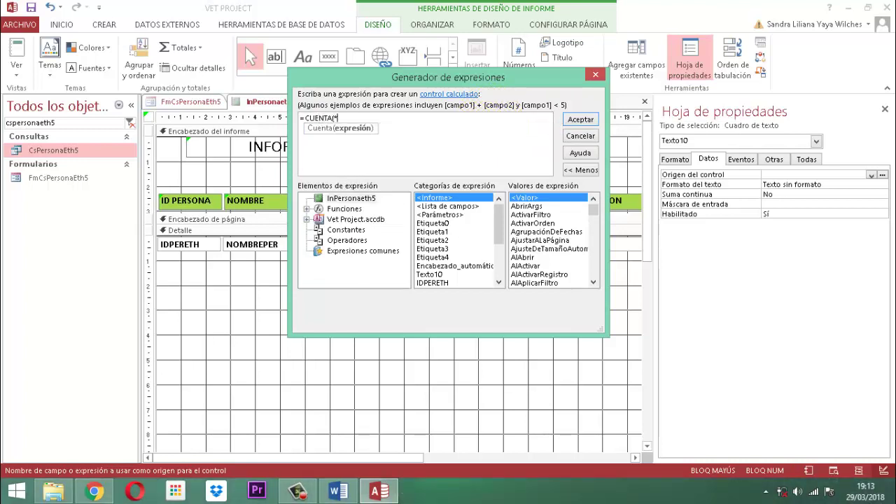
pyautogui.write(') &')
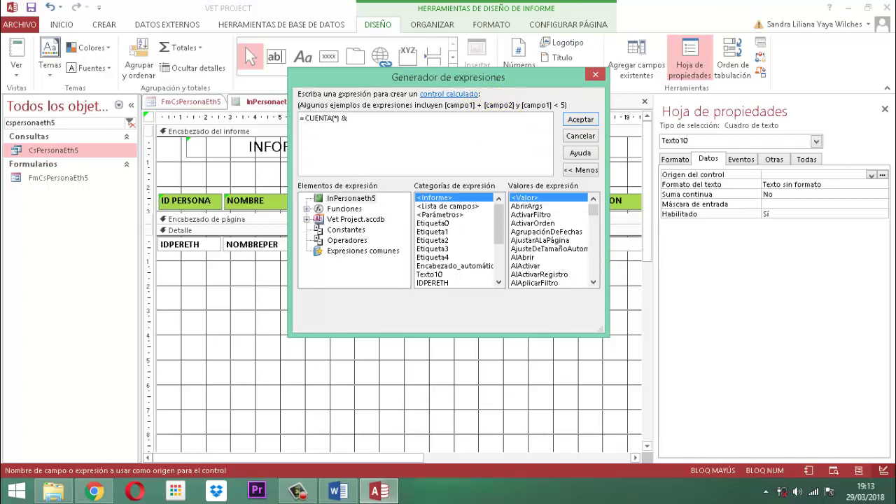
pyautogui.click(497, 122)
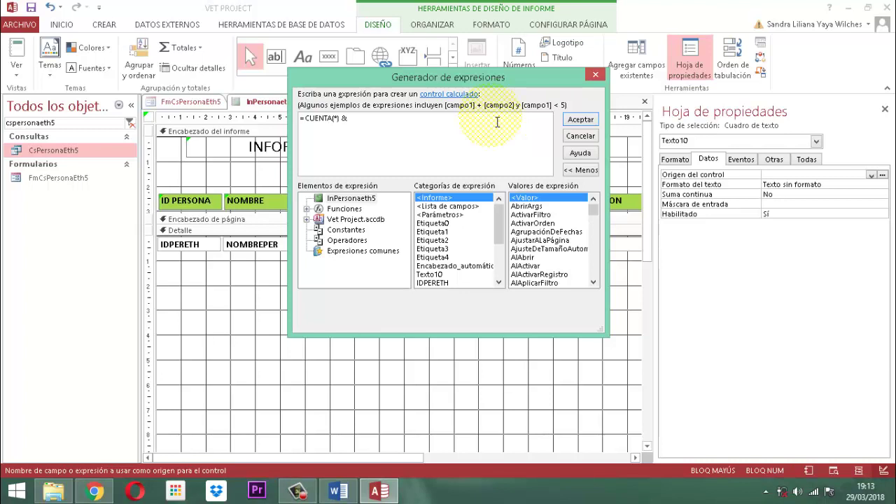
pyautogui.write('& " REGISTROS EN ESTE')
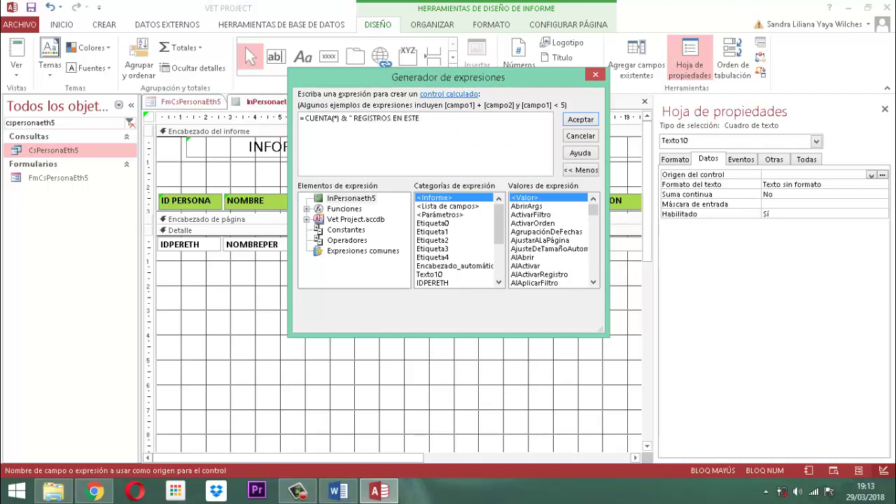
pyautogui.click(491, 129)
pyautogui.write('INFORME EQUIPO TALENTO HUM')
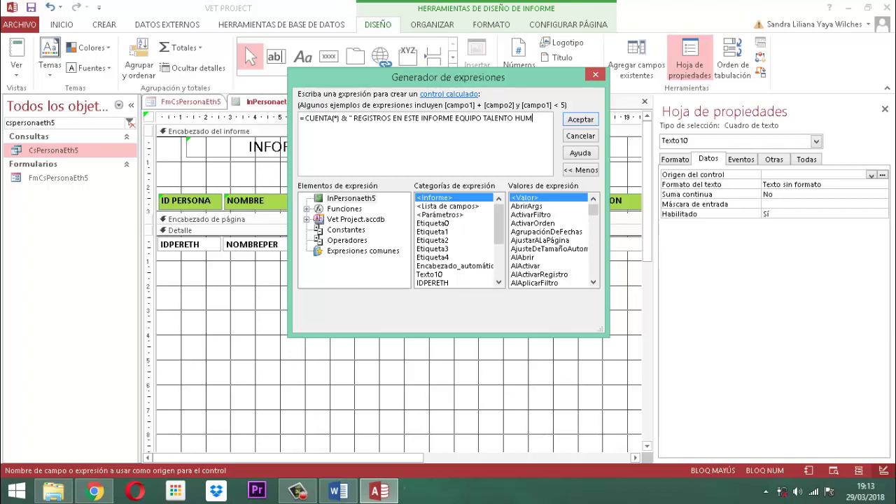
pyautogui.write('- FECHA')
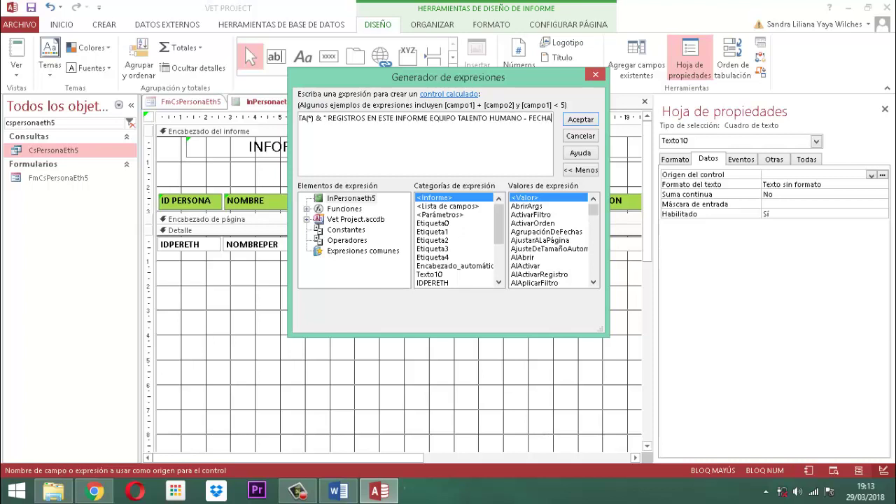
pyautogui.write(' ALTA"')
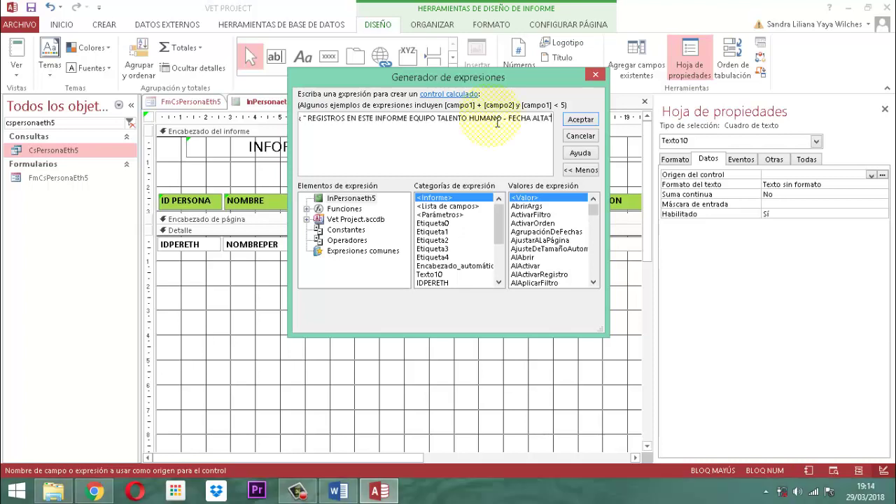
# Step: Confirm the count expression and make the count box text bold, size 10
pyautogui.click(580, 120)
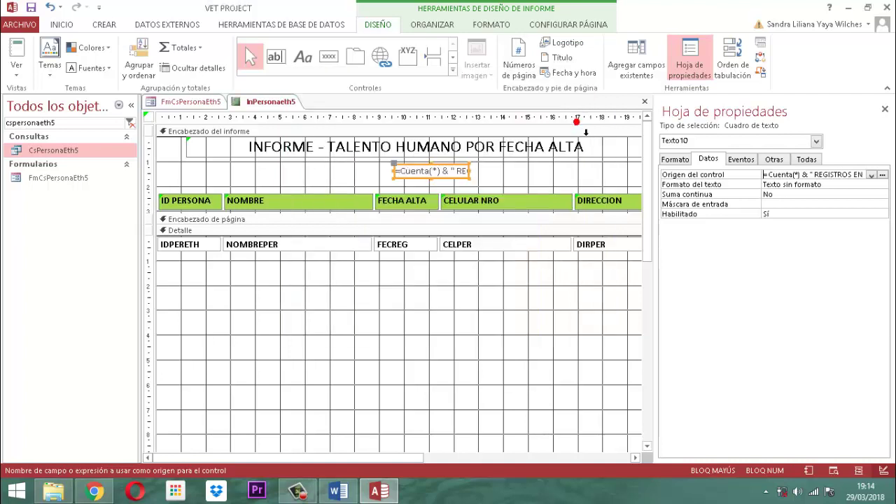
pyautogui.click(885, 109)
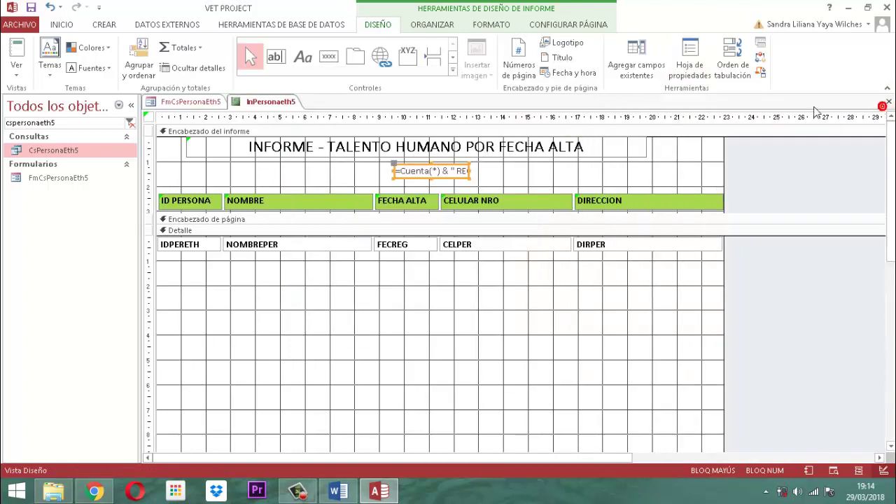
pyautogui.click(480, 25)
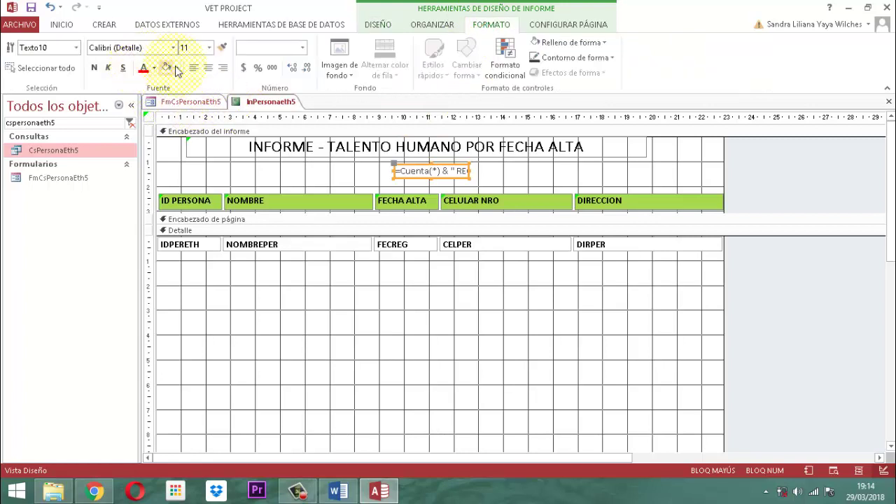
pyautogui.click(154, 68)
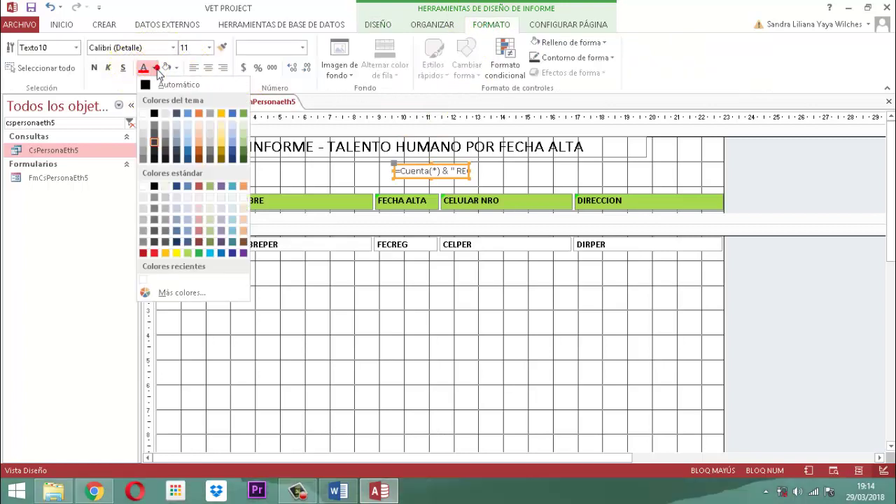
pyautogui.click(154, 113)
pyautogui.click(94, 67)
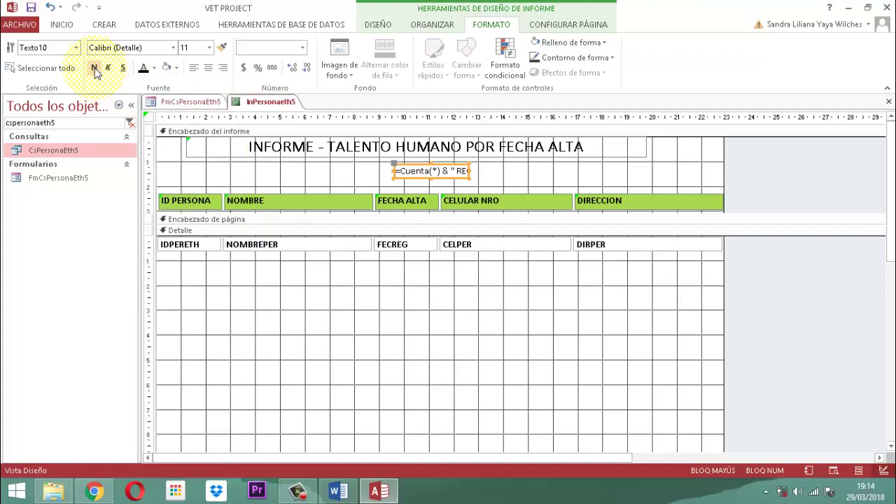
pyautogui.click(209, 47)
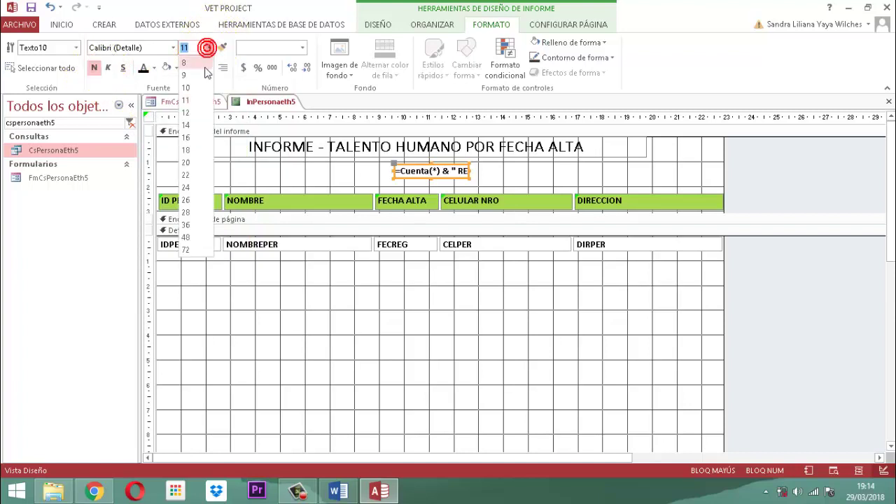
pyautogui.click(186, 88)
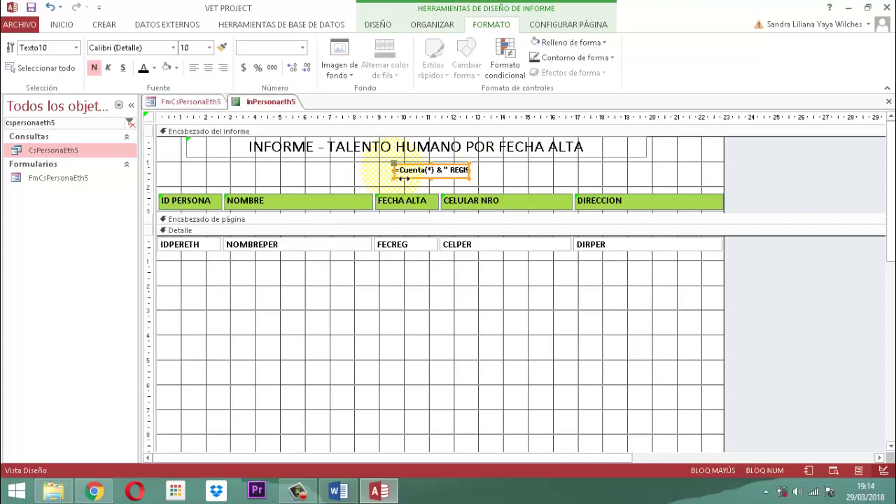
# Step: Widen the count box left and right until the whole expression shows
pyautogui.moveTo(404, 178); pyautogui.dragTo(282, 176)
pyautogui.moveTo(468, 170); pyautogui.dragTo(557, 175)
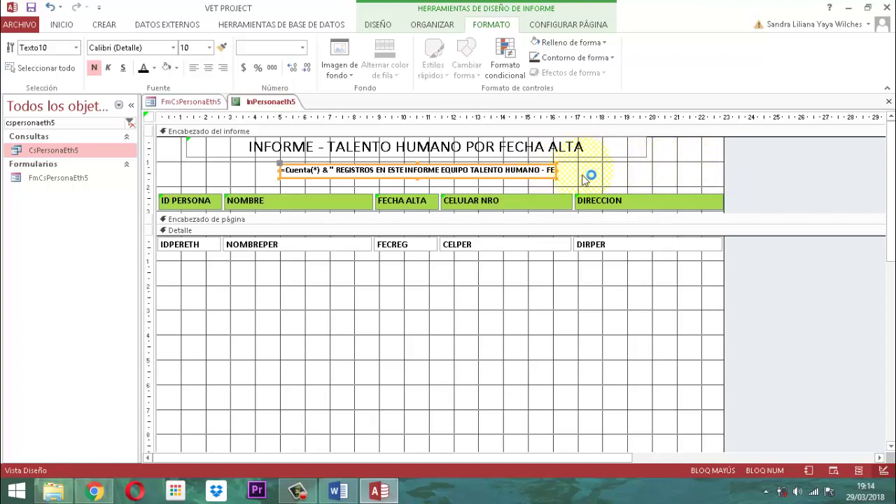
pyautogui.click(567, 180)
pyautogui.moveTo(567, 180); pyautogui.dragTo(612, 174)
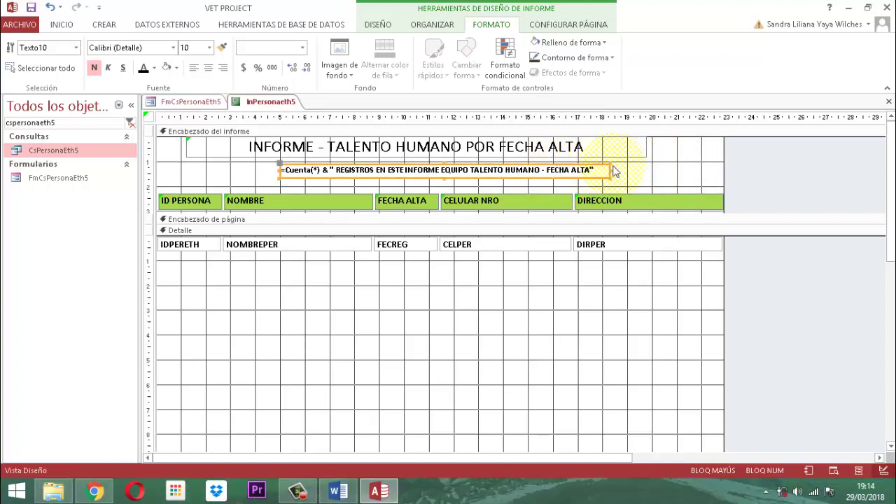
pyautogui.click(749, 179)
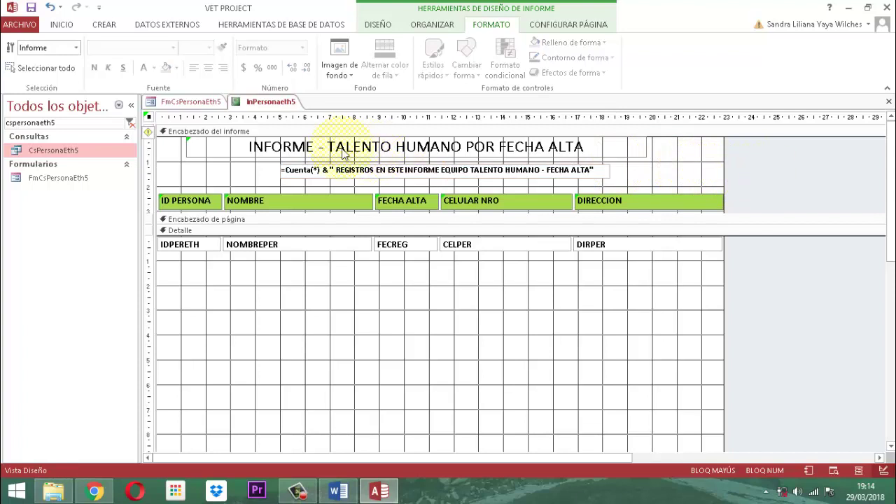
# Step: Nudge the INFORME - TALENTO HUMANO POR FECHA ALTA title label to the right
pyautogui.click(343, 148)
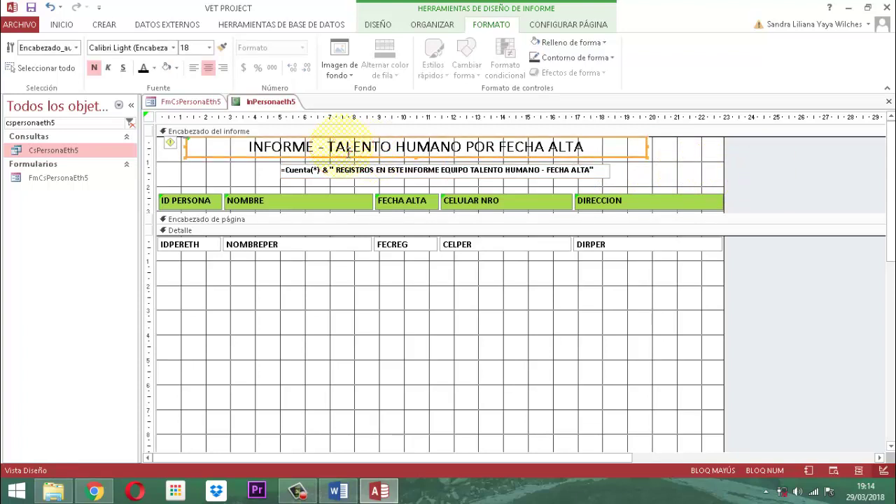
pyautogui.press('Right')
pyautogui.press('Right')
pyautogui.press('Right')
pyautogui.press('Right')
pyautogui.press('Right')
pyautogui.press('Right')
pyautogui.press('Right')
pyautogui.press('Right')
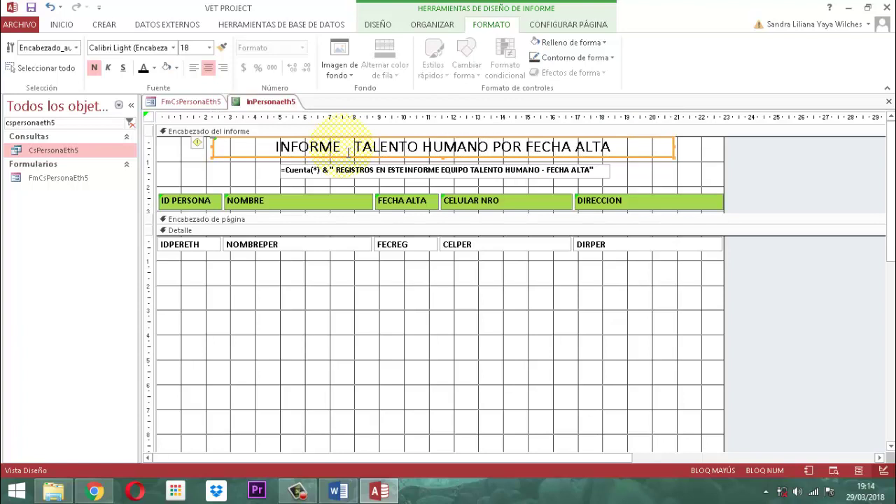
pyautogui.press('Right')
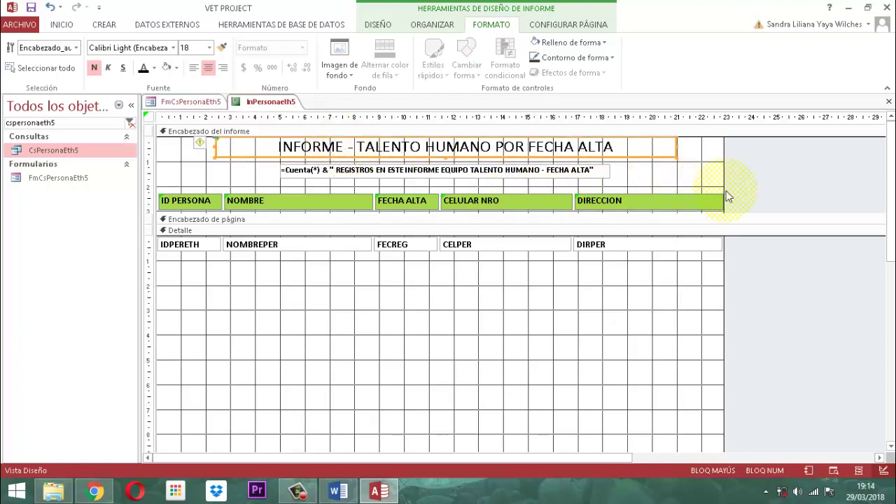
pyautogui.click(749, 172)
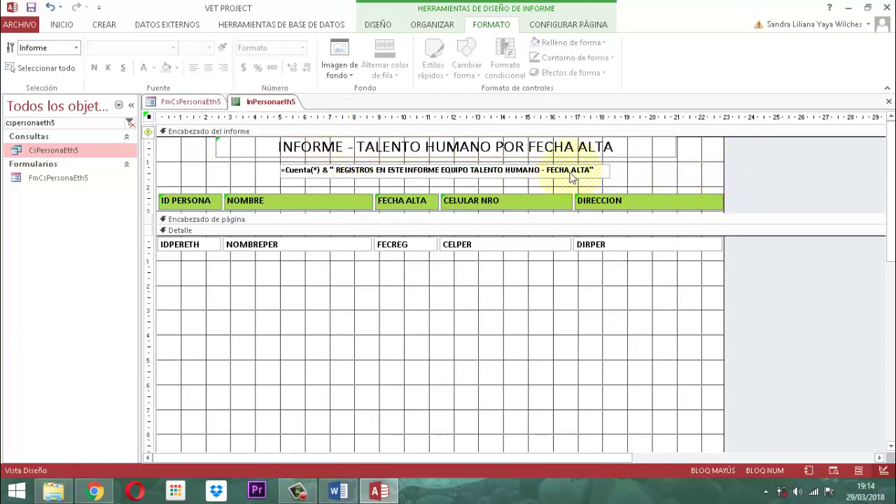
# Step: Centre-align the =Cuenta(*) text box's contents, then select the Detalle section
pyautogui.click(595, 172)
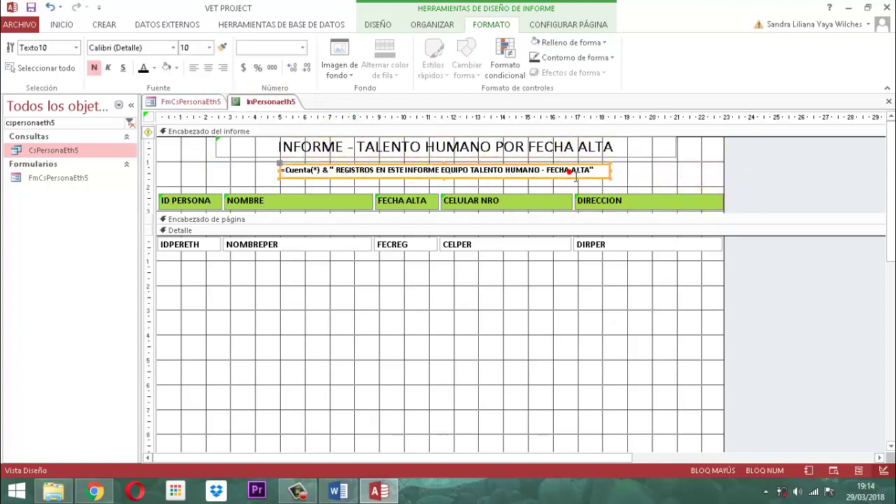
pyautogui.click(208, 67)
pyautogui.click(768, 172)
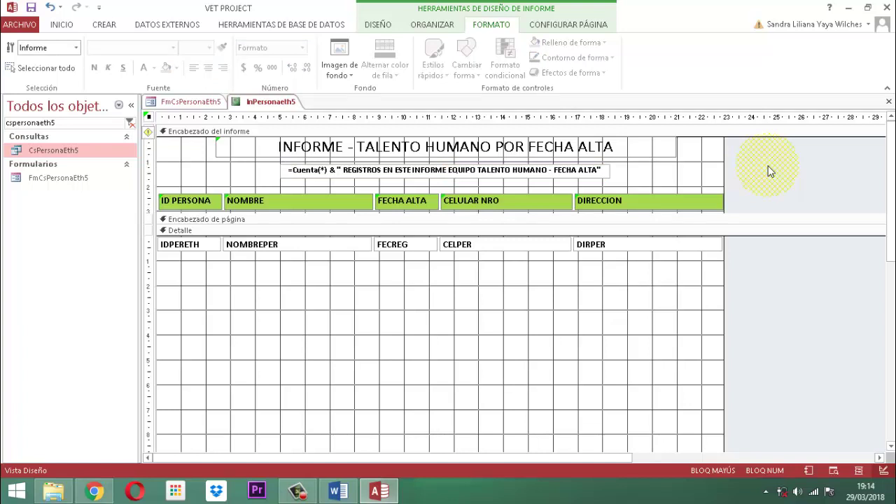
pyautogui.click(362, 231)
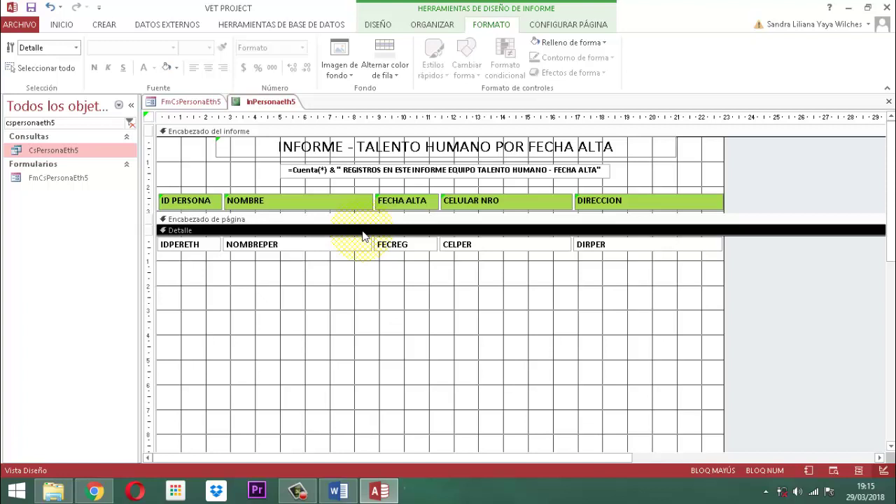
# Step: Set Detalle's alternate row colour to Sin color and shrink it to fit its fields
pyautogui.click(397, 75)
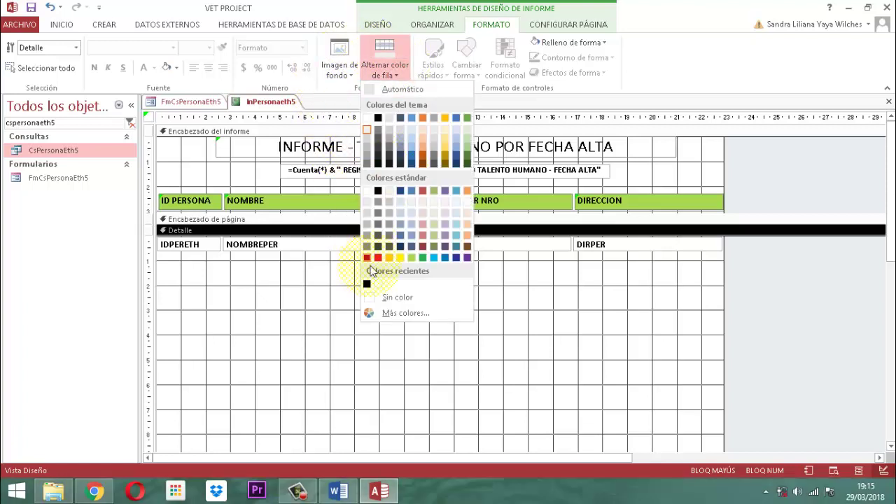
pyautogui.click(369, 297)
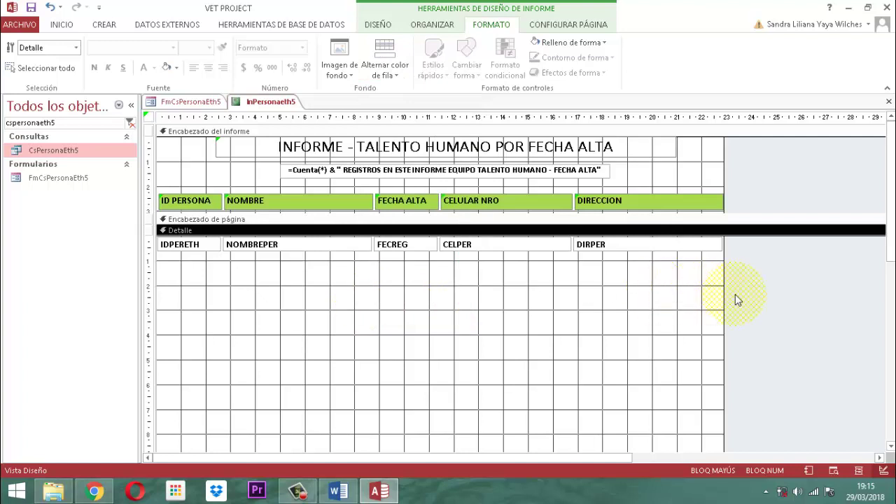
pyautogui.scroll(-1, 721, 296)
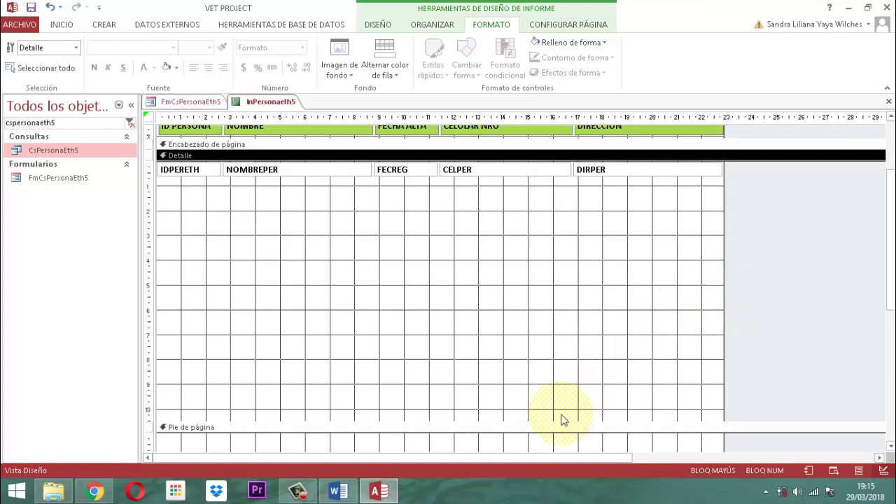
pyautogui.moveTo(559, 427); pyautogui.dragTo(541, 183)
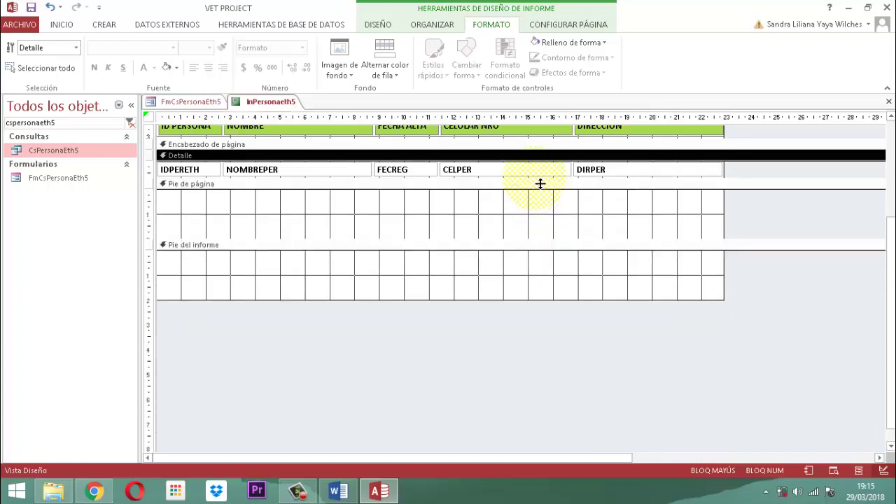
pyautogui.scroll(1, 600, 270)
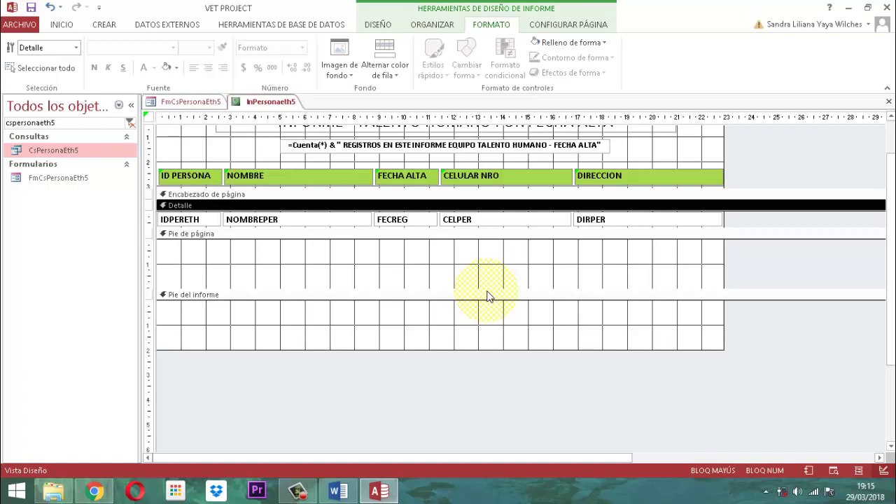
# Step: Collapse the Pie de página and Pie del informe sections to zero height
pyautogui.click(391, 26)
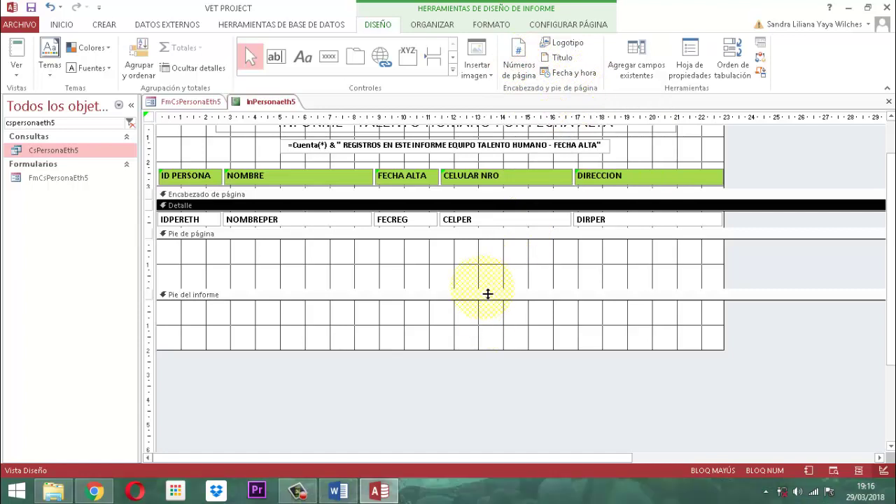
pyautogui.moveTo(488, 294); pyautogui.dragTo(496, 241)
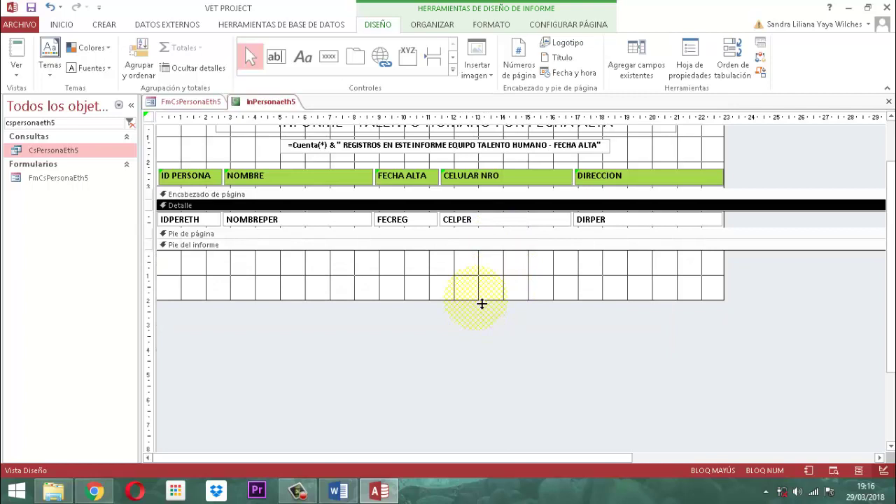
pyautogui.moveTo(482, 306); pyautogui.dragTo(488, 252)
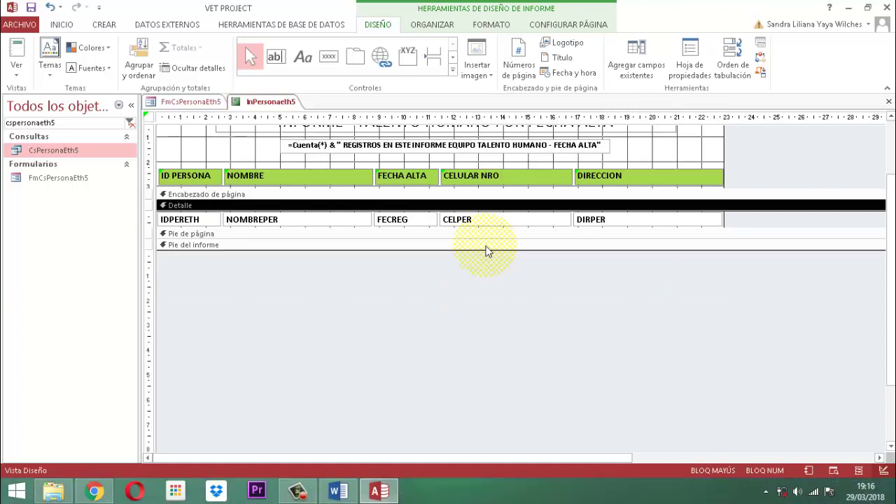
pyautogui.scroll(1, 466, 337)
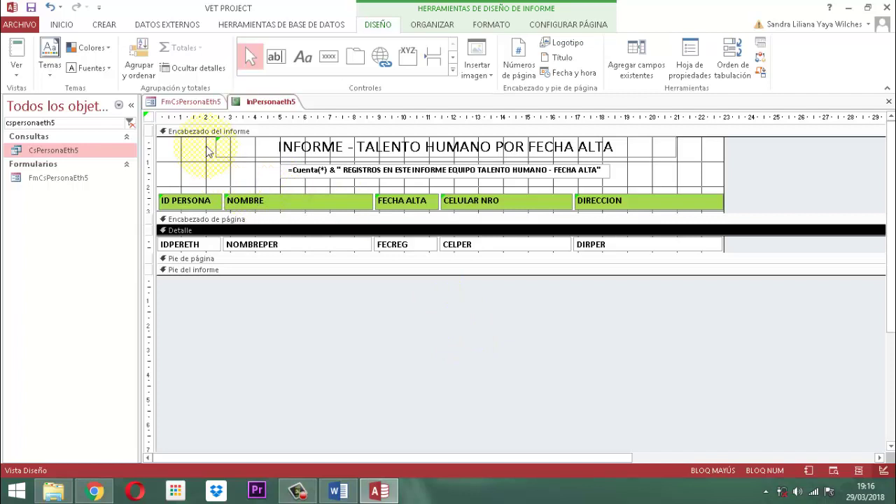
# Step: Set the report's Título property to MODULO PERSONAS in its format properties
pyautogui.click(148, 119)
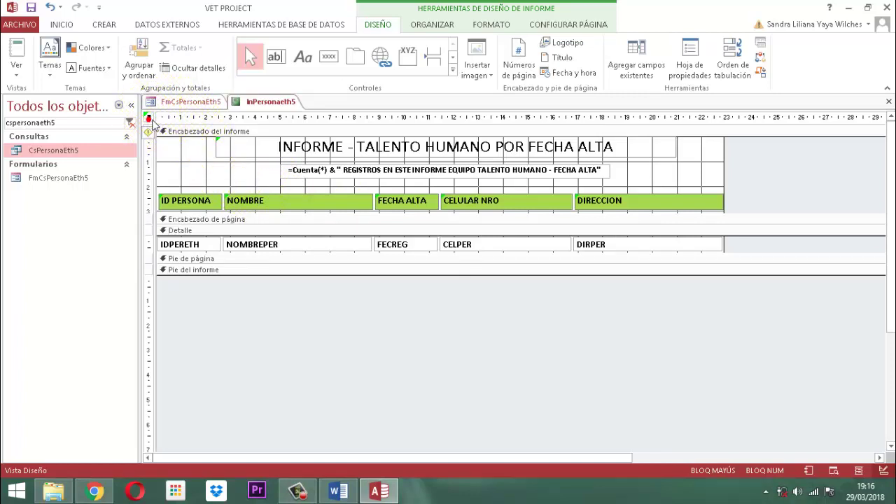
pyautogui.click(685, 53)
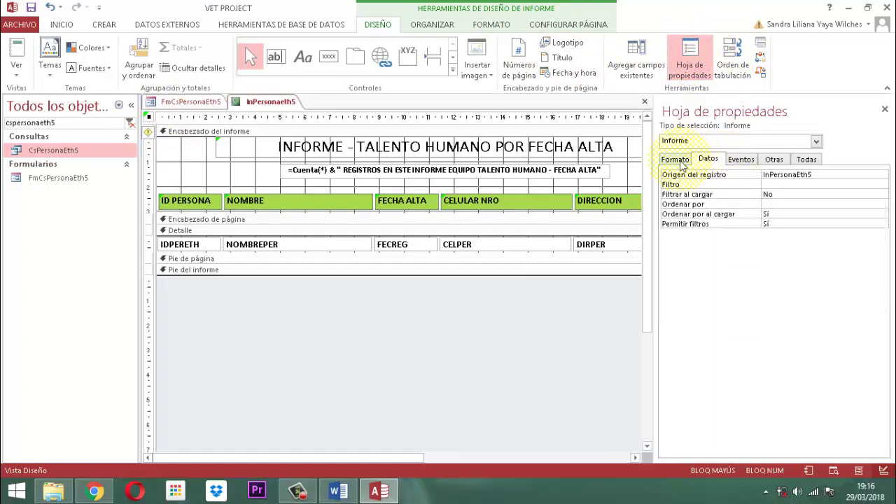
pyautogui.click(675, 160)
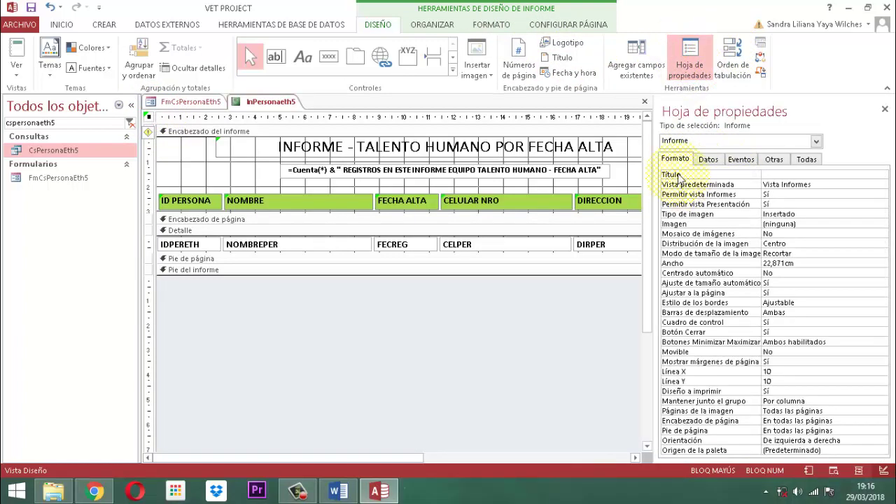
pyautogui.click(773, 174)
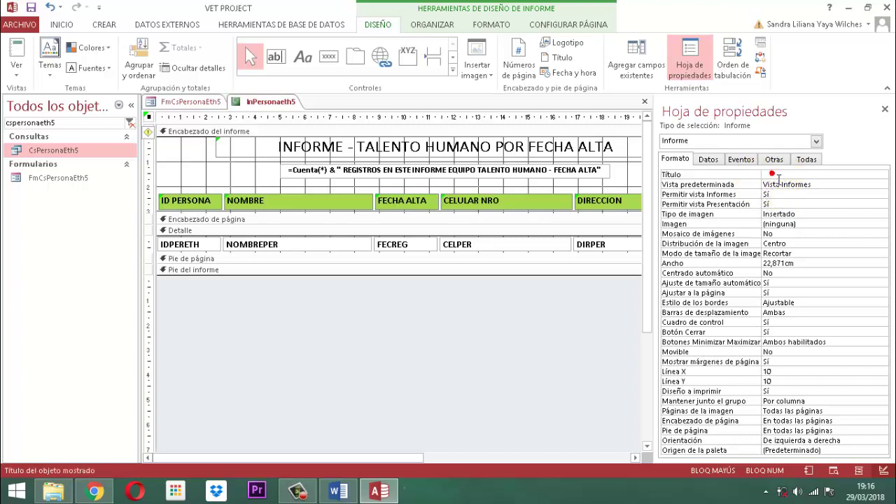
pyautogui.click(778, 180)
pyautogui.write('m')
pyautogui.press('BackSpace')
pyautogui.press('capslock')
pyautogui.write('MODULO F')
pyautogui.write('ERSO')
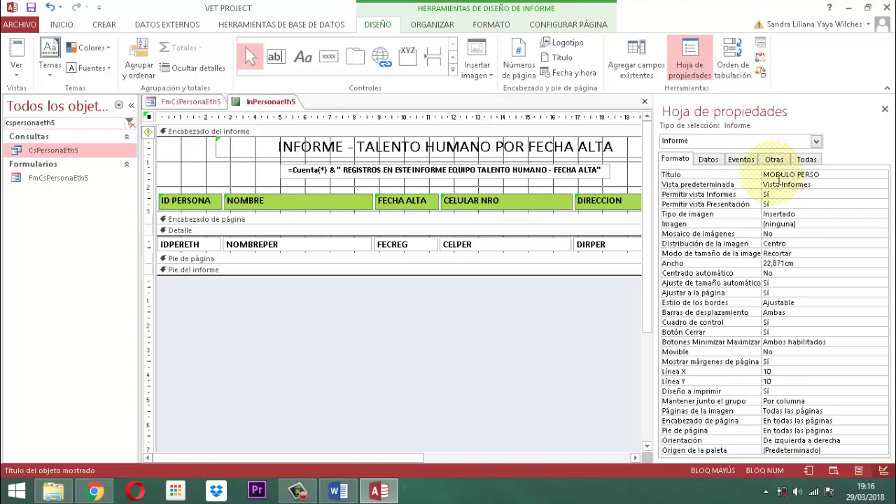
pyautogui.write('NONAS')
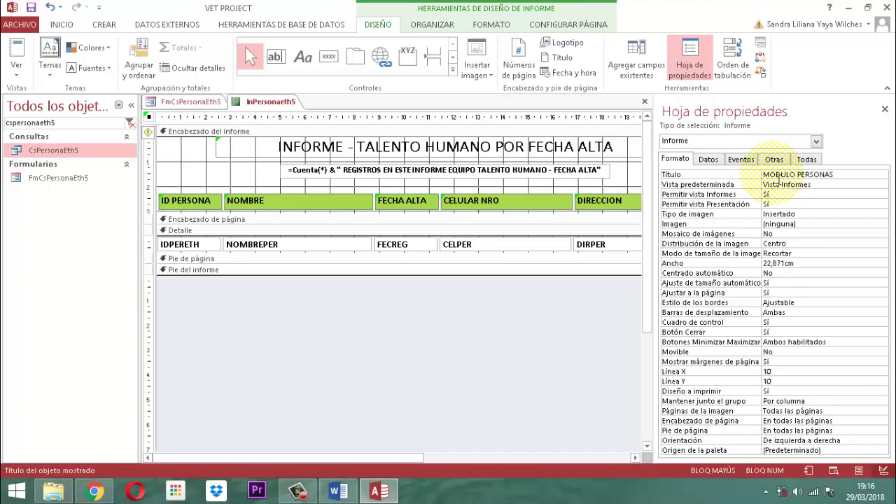
pyautogui.press('Down')
pyautogui.press('Down')
pyautogui.press('Down')
pyautogui.press('Down')
pyautogui.press('Down')
pyautogui.press('Down')
pyautogui.press('Down')
pyautogui.press('Down')
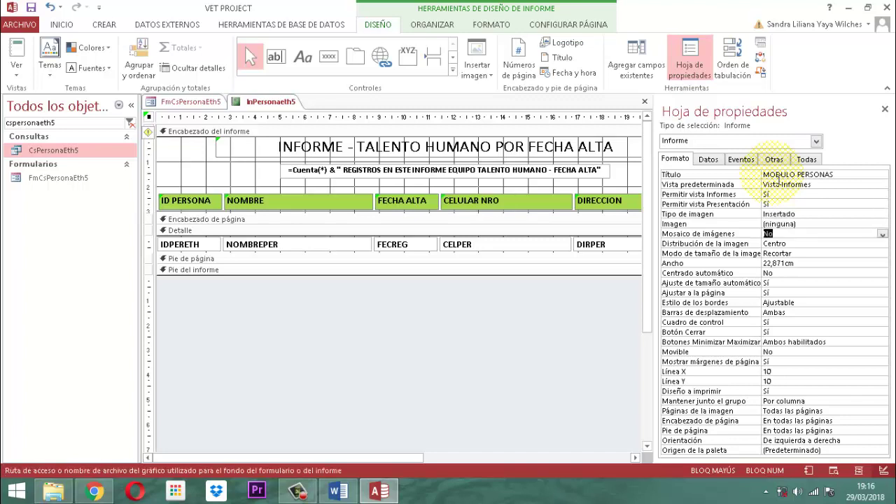
# Step: Set Centrado automático to Sí and Botones Minimizar Maximizar to Ninguno
pyautogui.press('Down')
pyautogui.press('Down')
pyautogui.write('s')
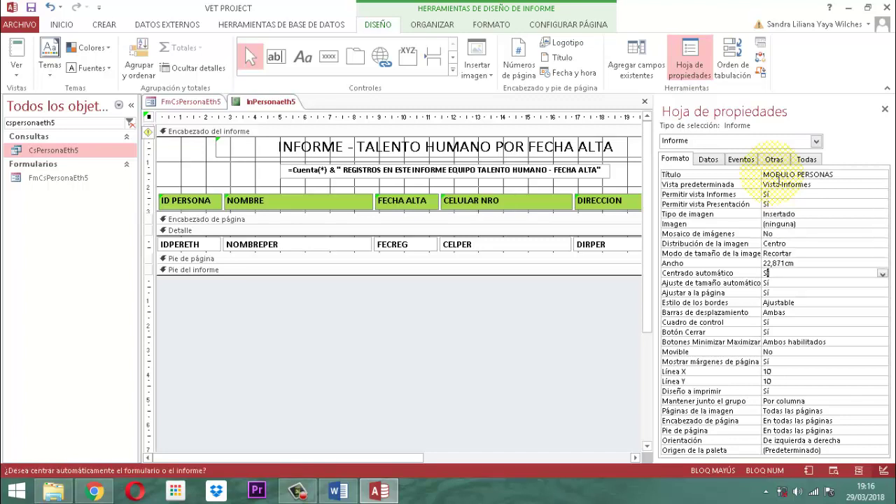
pyautogui.press('Down')
pyautogui.press('Down')
pyautogui.press('Down')
pyautogui.press('Down')
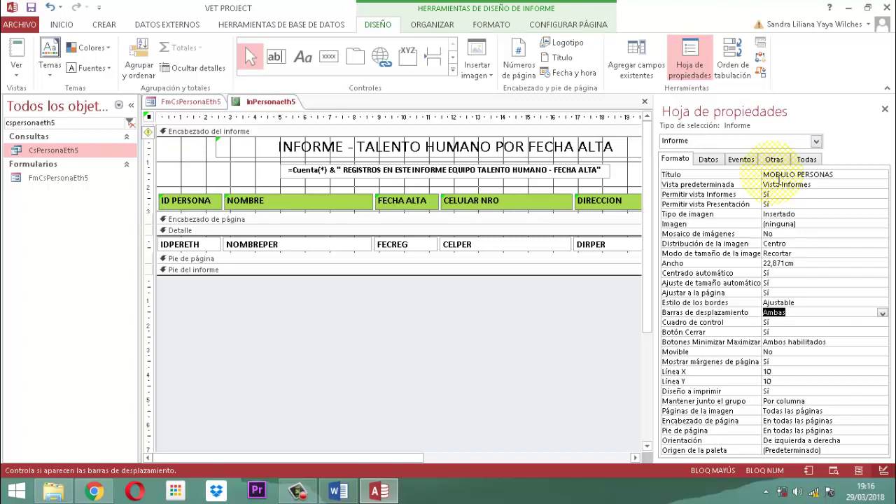
pyautogui.press('Down')
pyautogui.press('Down')
pyautogui.press('Down')
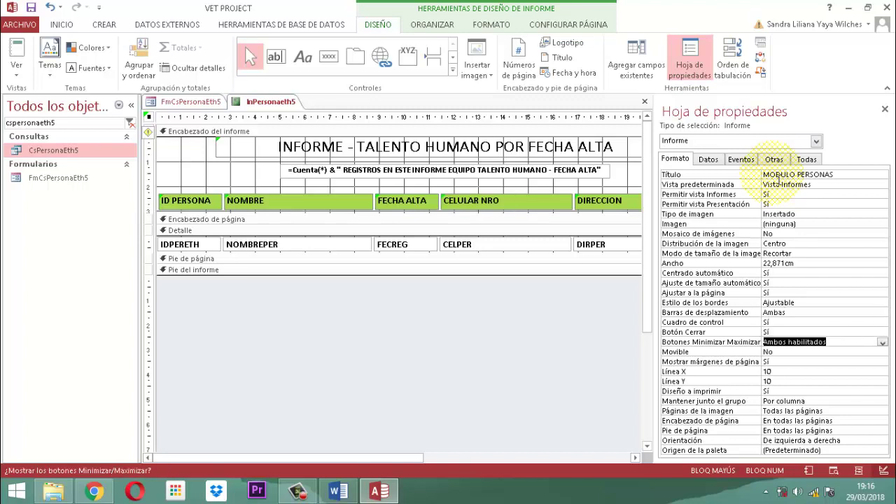
pyautogui.write('Ninguno')
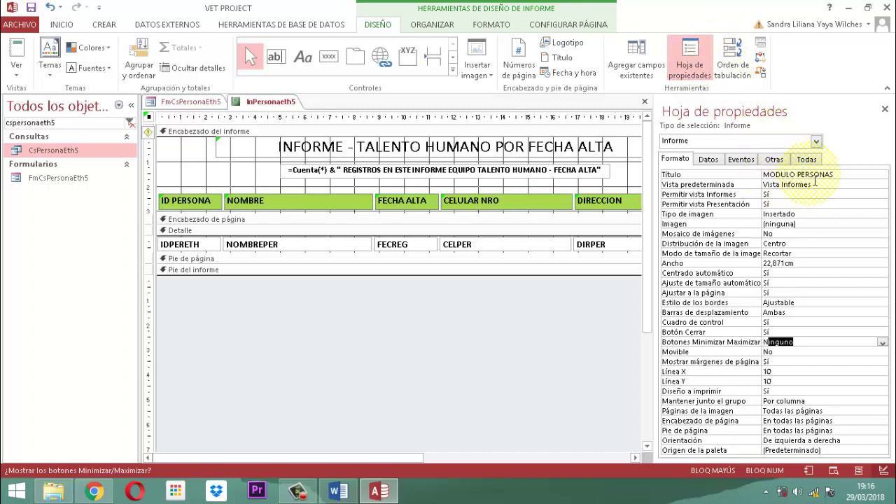
# Step: Set Emergente to Sí under Otras and close the property sheet
pyautogui.click(783, 162)
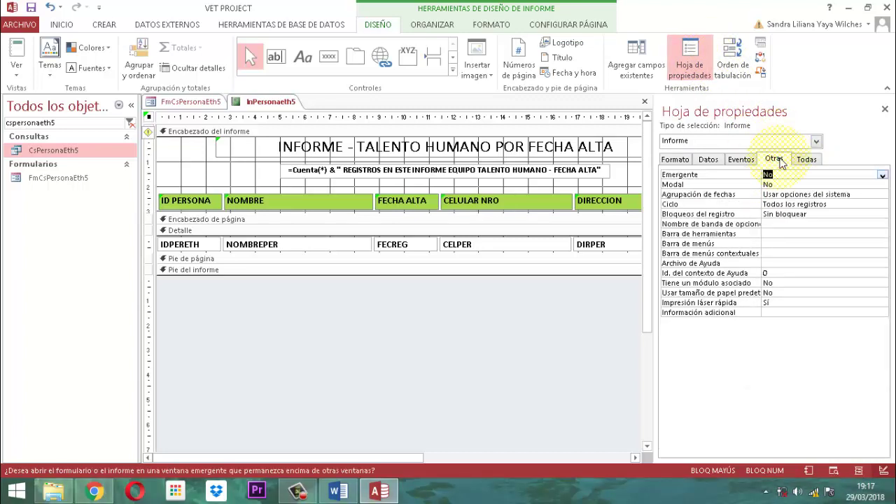
pyautogui.hotkey('alt', 'Down')
pyautogui.press('Up')
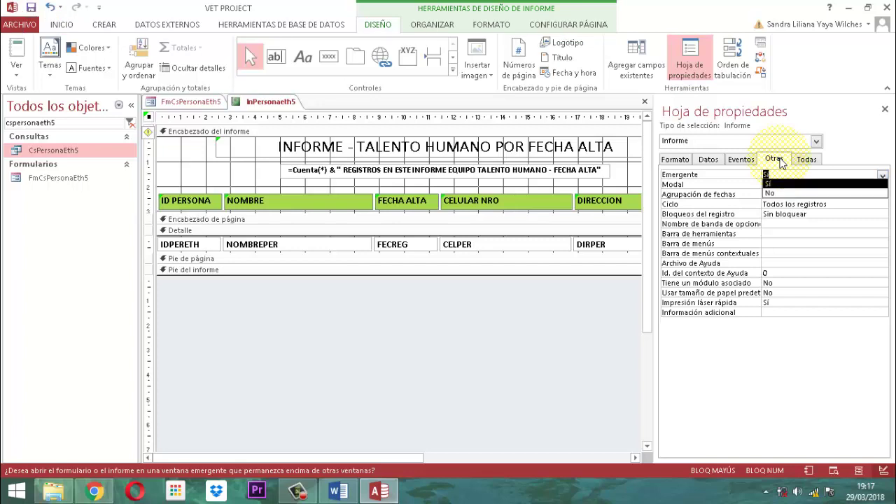
pyautogui.press('Return')
pyautogui.press('Down')
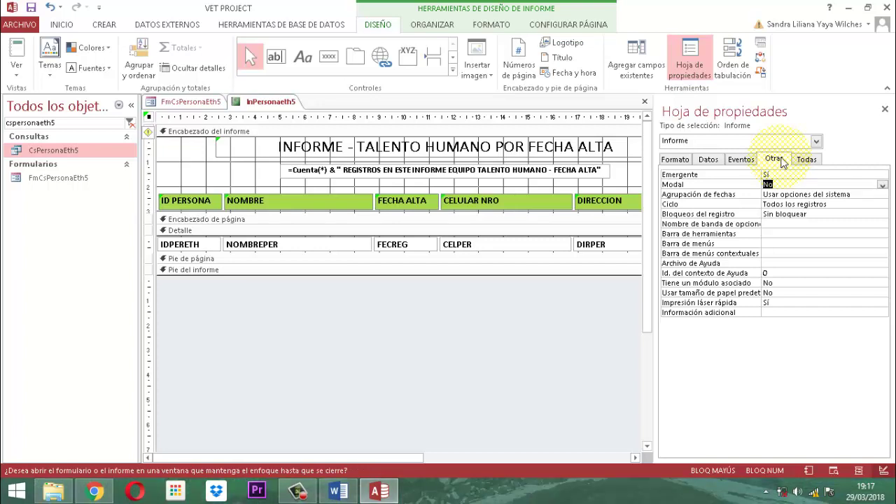
pyautogui.click(885, 110)
pyautogui.click(885, 110)
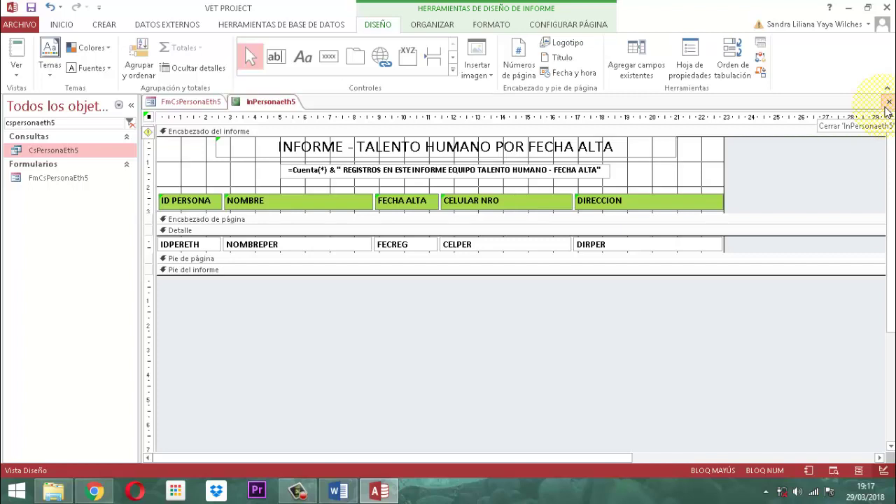
# Step: Save and close the InPersonaeth5 report, then close the FmCsPersonaEth5 form
pyautogui.rightClick(270, 103)
pyautogui.click(294, 110)
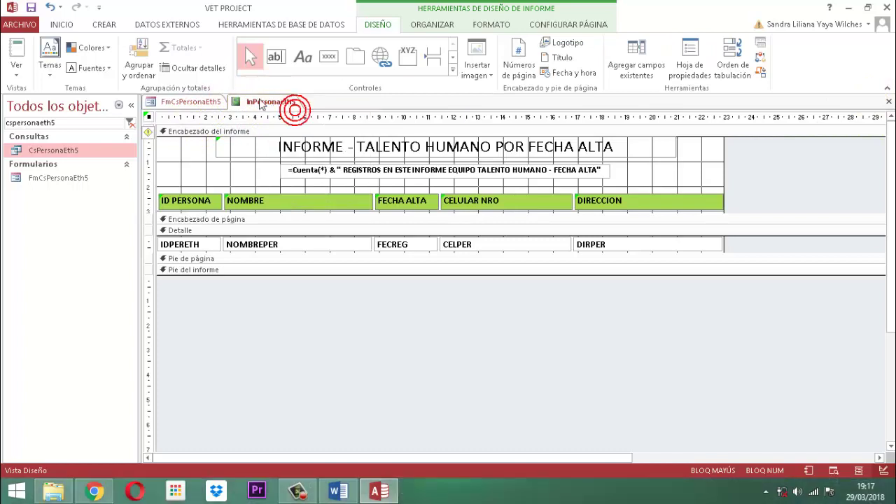
pyautogui.rightClick(261, 104)
pyautogui.click(293, 122)
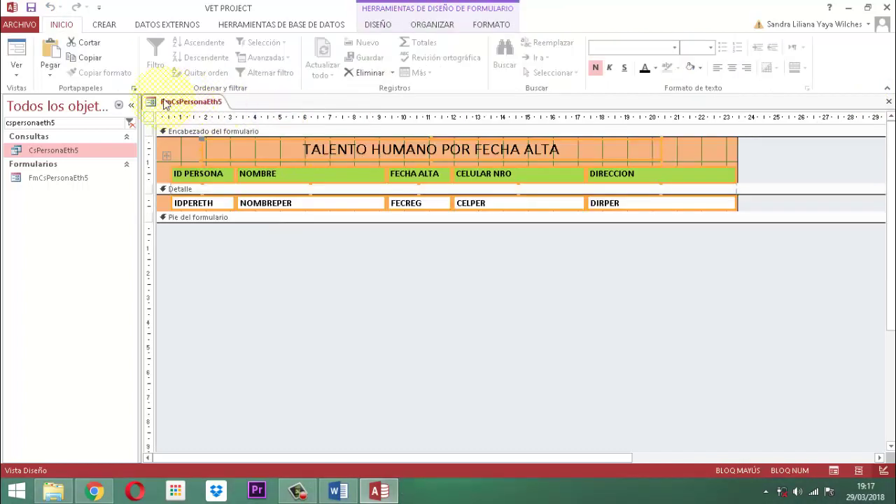
pyautogui.rightClick(163, 100)
pyautogui.click(212, 124)
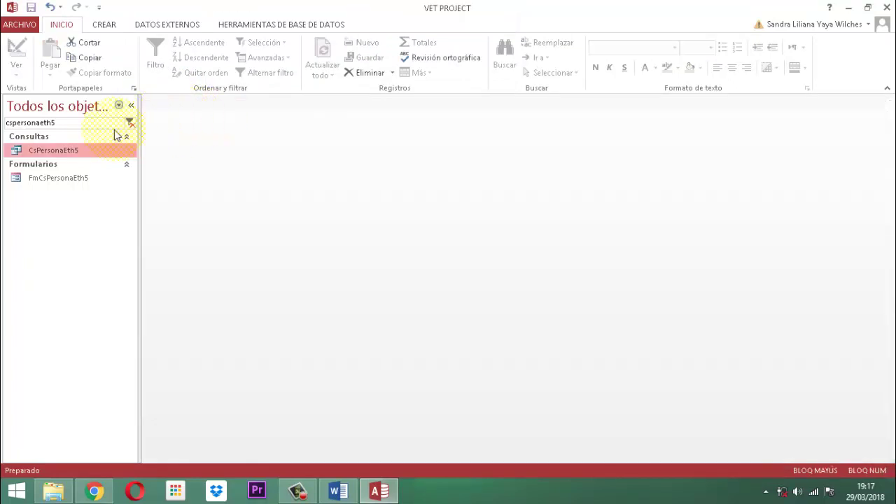
# Step: Search the navigation pane for FMMENUPERSONASLT, open FmMenuPersonasLt in Design view, and select the ALTA AL box
pyautogui.click(78, 126)
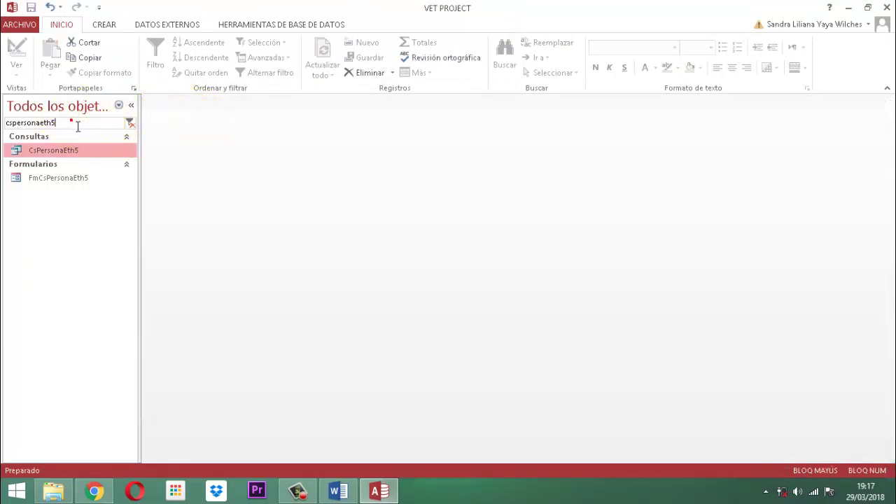
pyautogui.click(133, 122)
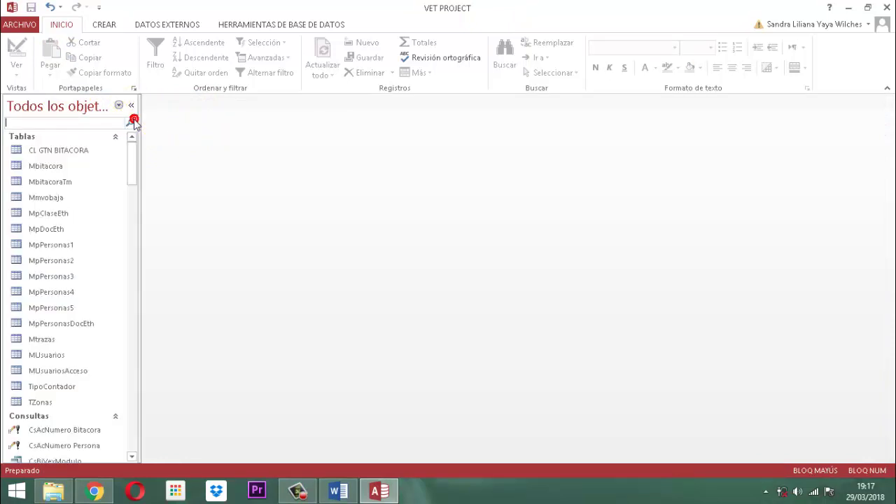
pyautogui.write('FMME')
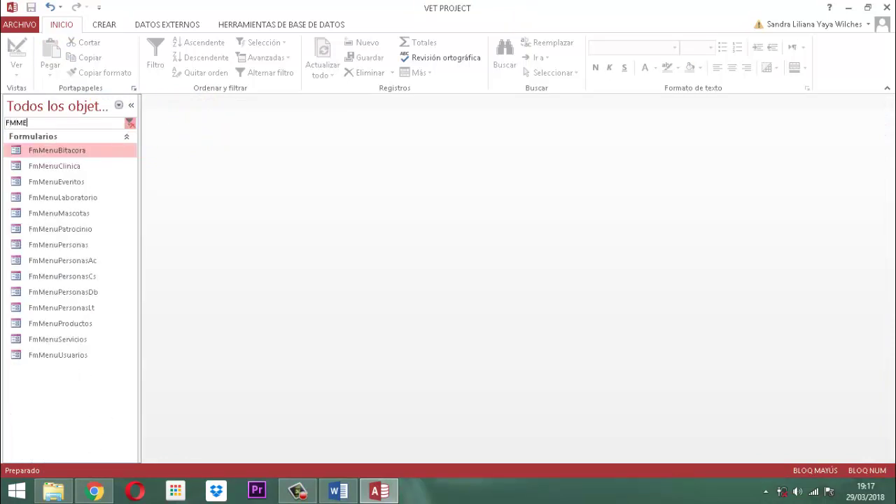
pyautogui.write('NUPERSONAS')
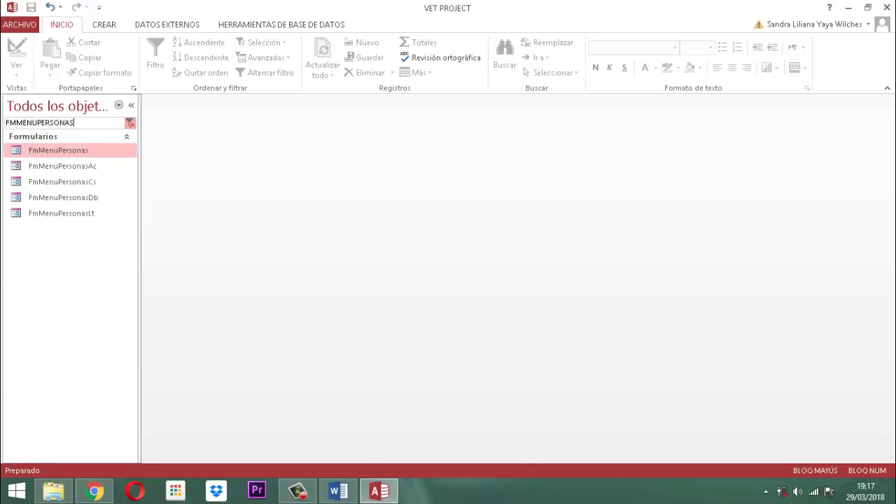
pyautogui.write('LT')
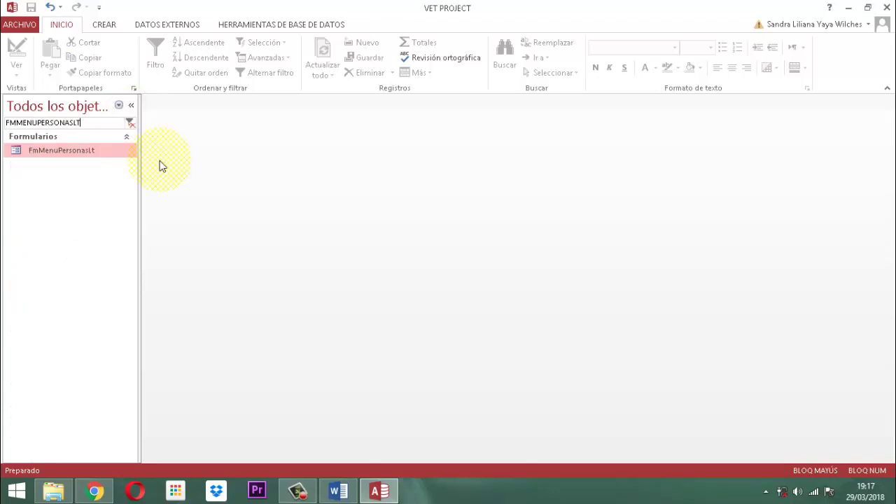
pyautogui.rightClick(70, 152)
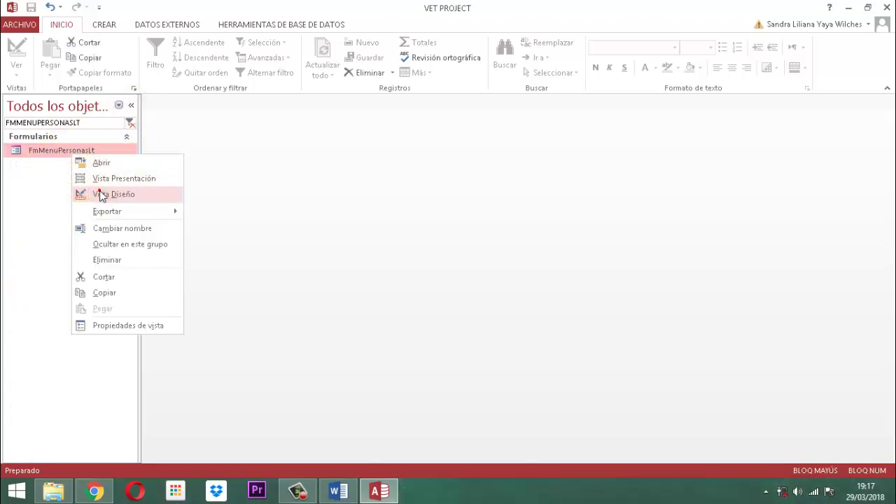
pyautogui.click(100, 193)
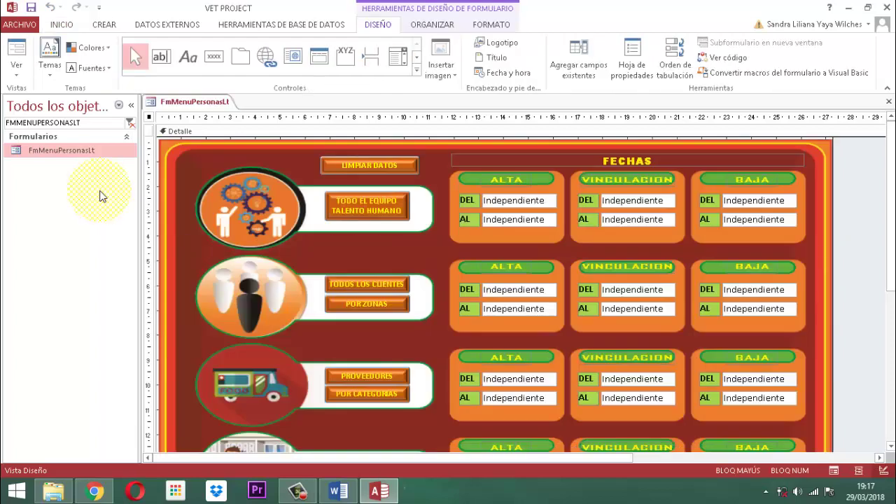
pyautogui.click(518, 220)
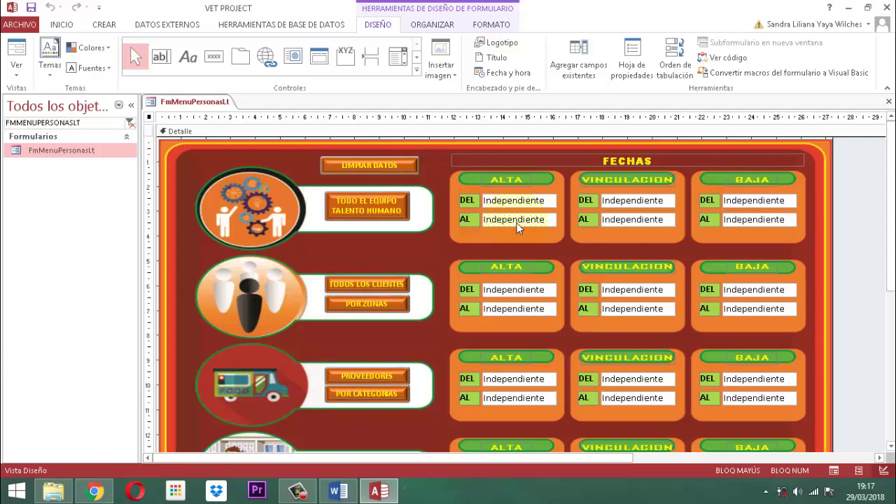
pyautogui.click(516, 221)
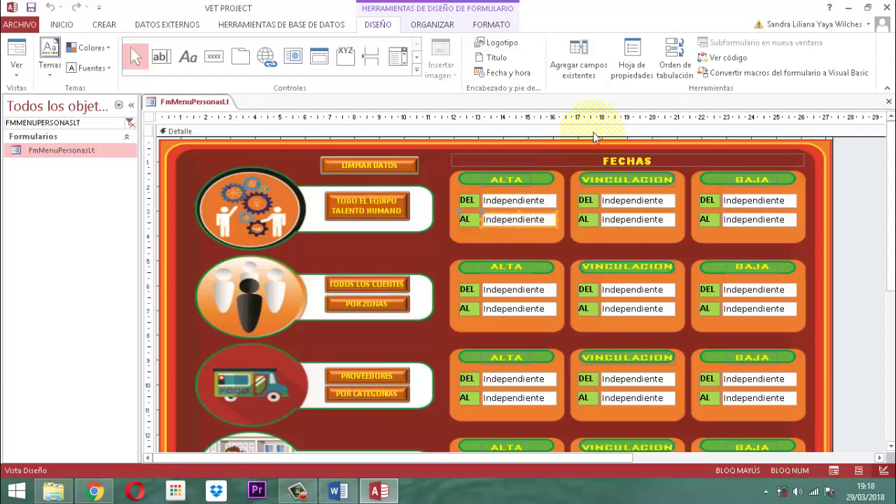
# Step: Set the fecfnethat date box's Después de actualizar event to use Generador de código
pyautogui.click(633, 56)
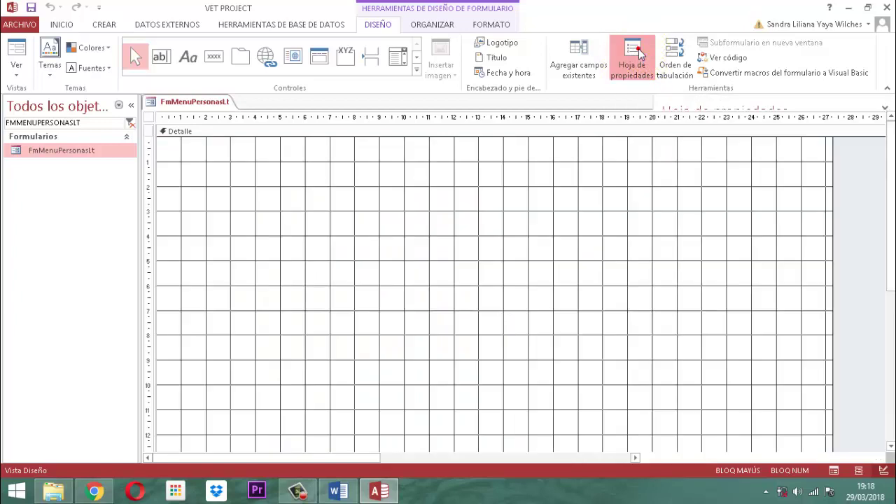
pyautogui.click(636, 56)
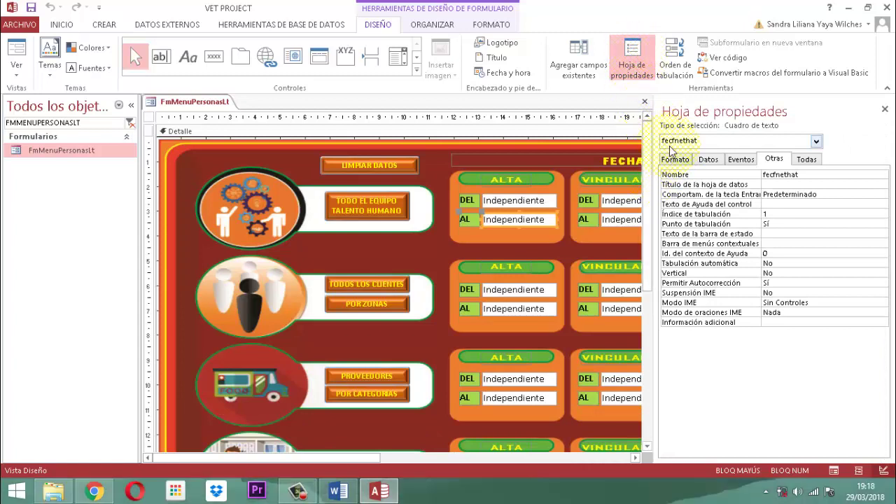
pyautogui.click(745, 161)
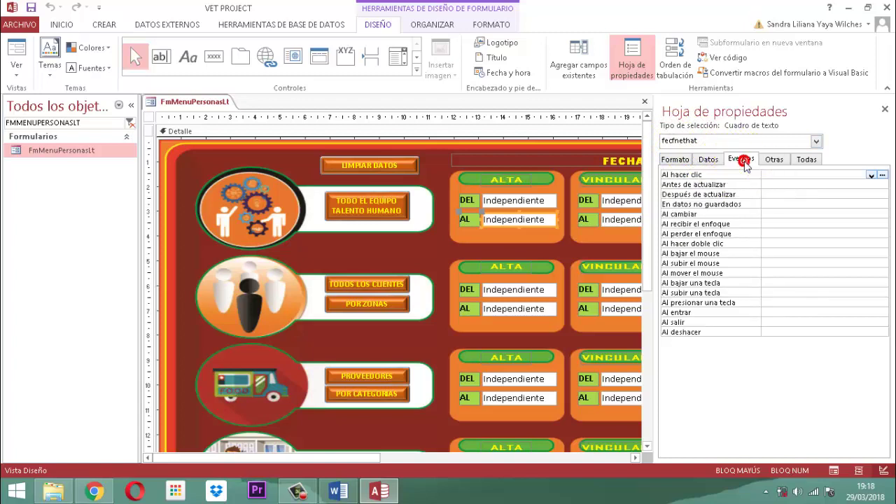
pyautogui.click(779, 196)
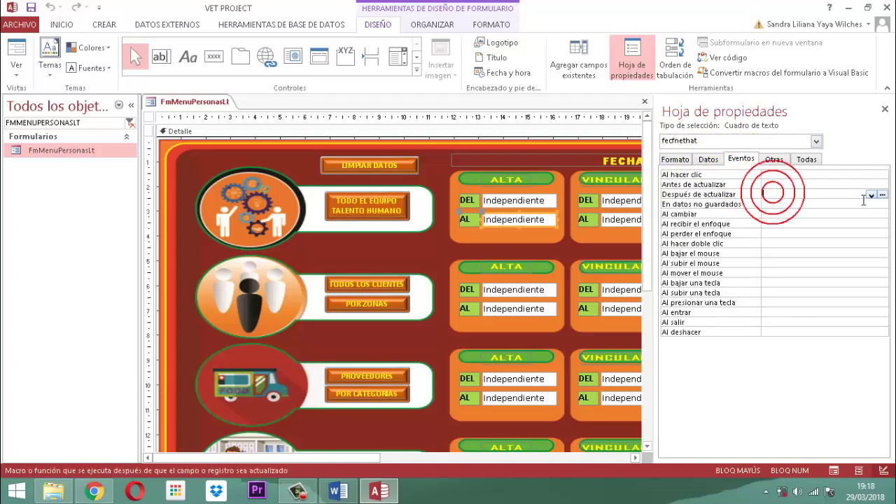
pyautogui.click(883, 195)
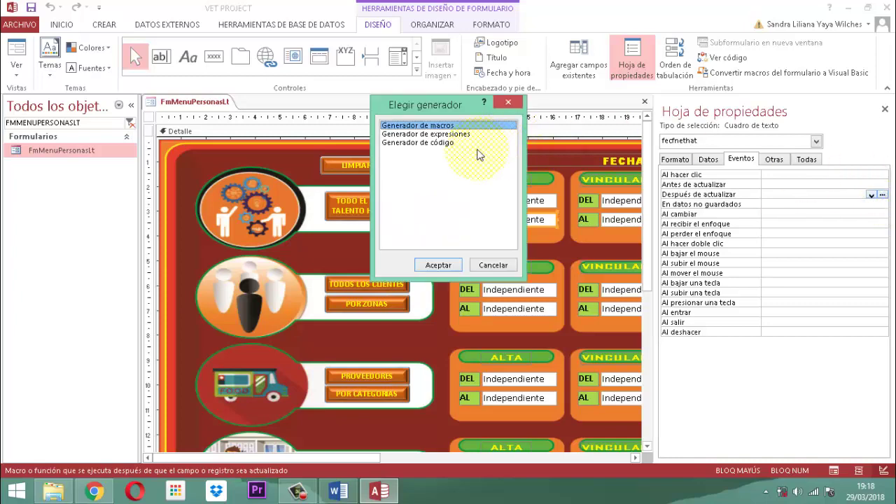
pyautogui.click(431, 142)
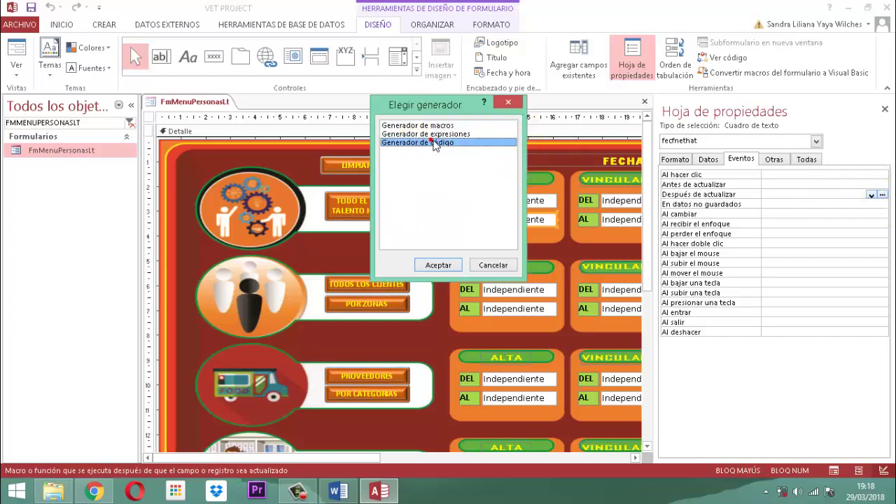
pyautogui.click(438, 265)
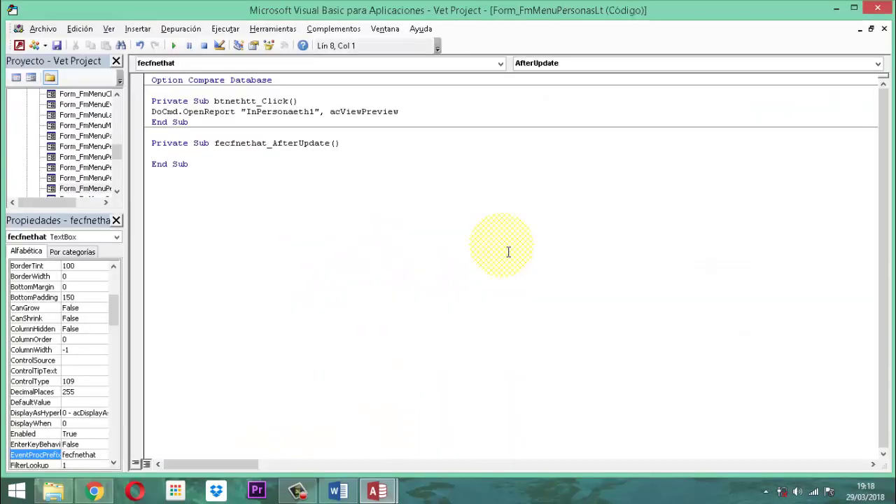
# Step: Add DoCmd.OpenReport "InPersonaeth5", acViewPreview to fecfnethat_AfterUpdate and close the VBA editor
pyautogui.write('Docmd.')
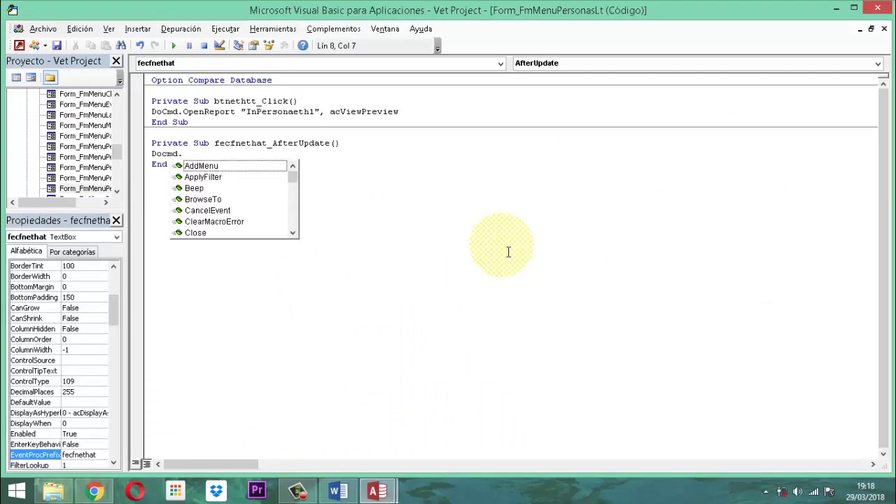
pyautogui.write('OpenReport ')
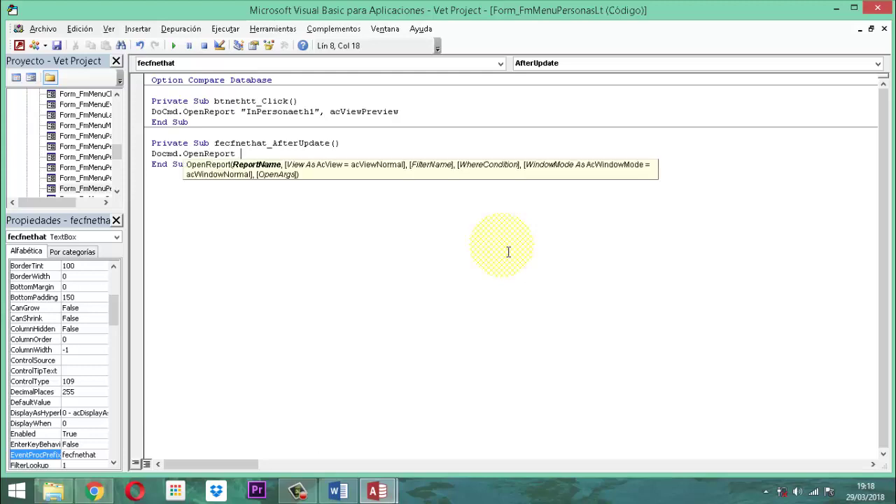
pyautogui.write('"In')
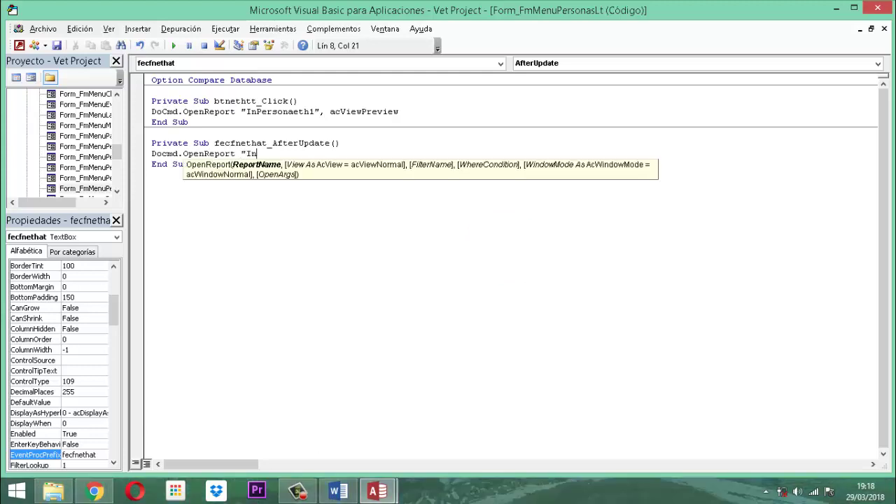
pyautogui.write('Personaeth5",')
pyautogui.press('Down')
pyautogui.press('Down')
pyautogui.press('Down')
pyautogui.press('Down')
pyautogui.press('Down')
pyautogui.press('Down')
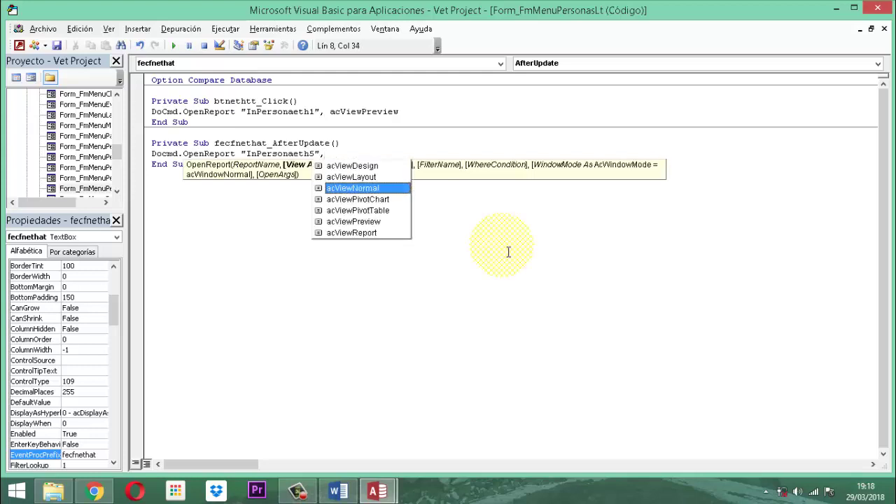
pyautogui.press('space')
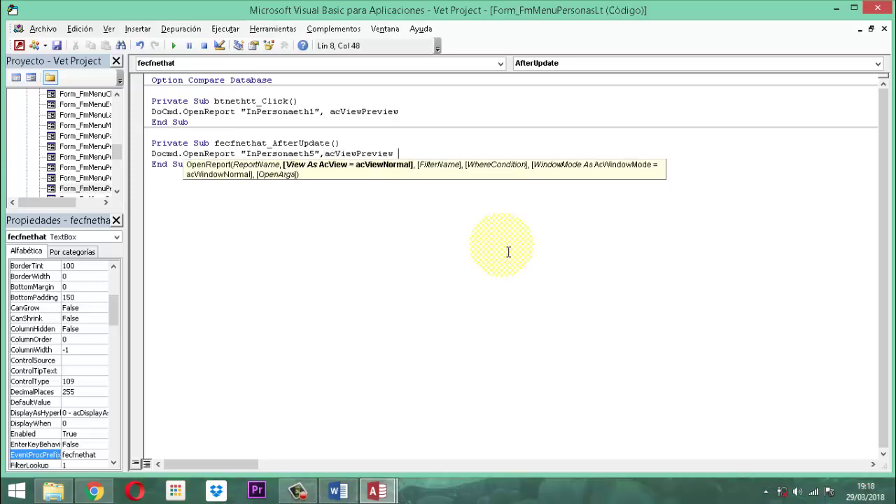
pyautogui.click(883, 84)
pyautogui.click(881, 8)
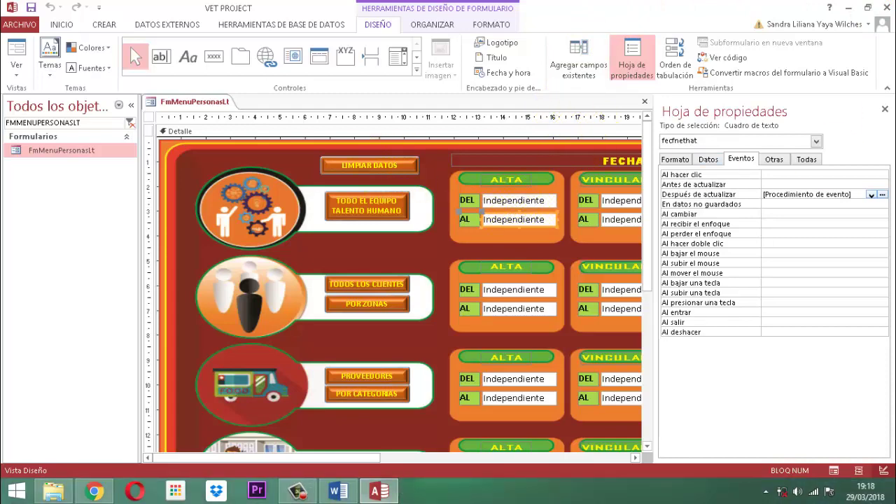
# Step: Create a code-based On Click procedure for the LIMPIAR DATOS button (btnlimpiar)
pyautogui.click(885, 108)
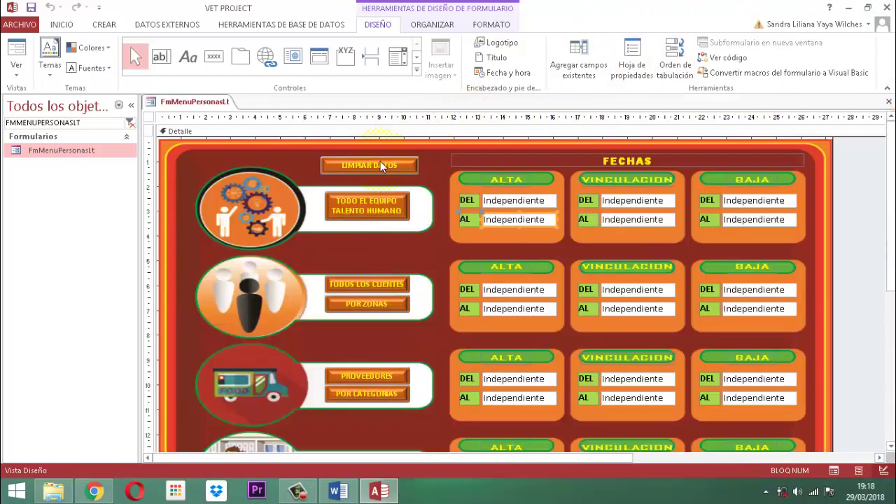
pyautogui.click(366, 170)
pyautogui.click(632, 65)
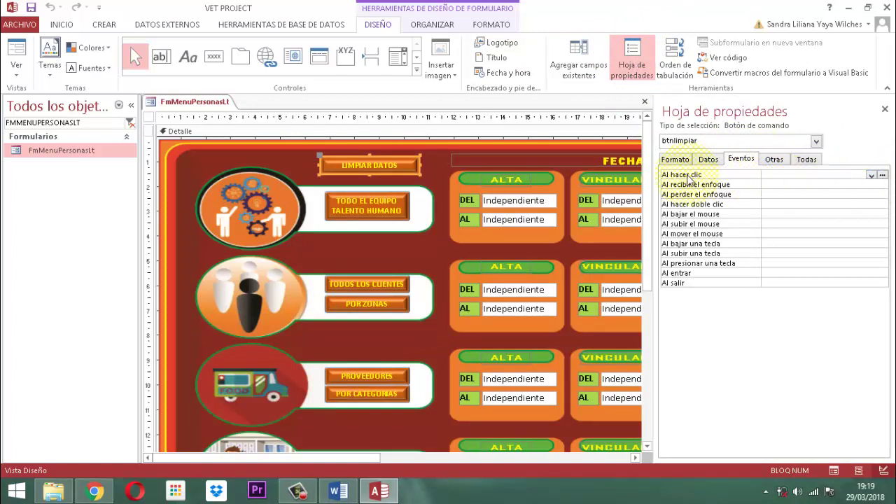
pyautogui.click(883, 174)
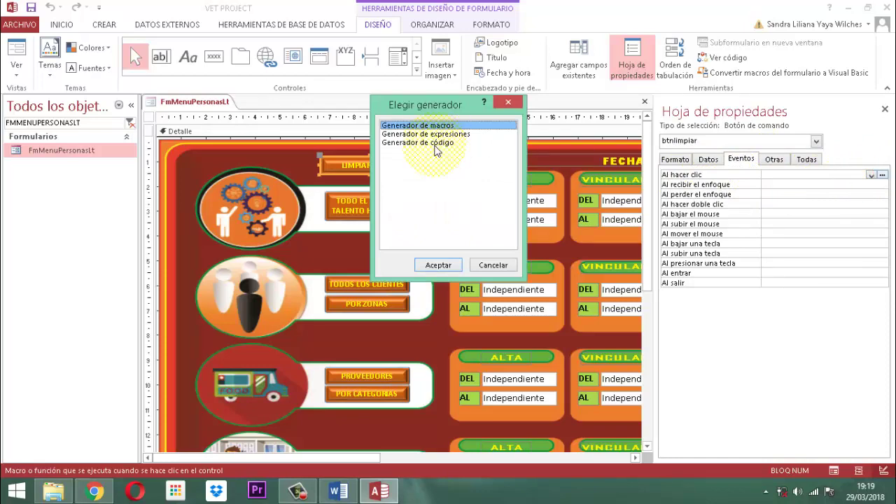
pyautogui.click(436, 143)
pyautogui.click(444, 264)
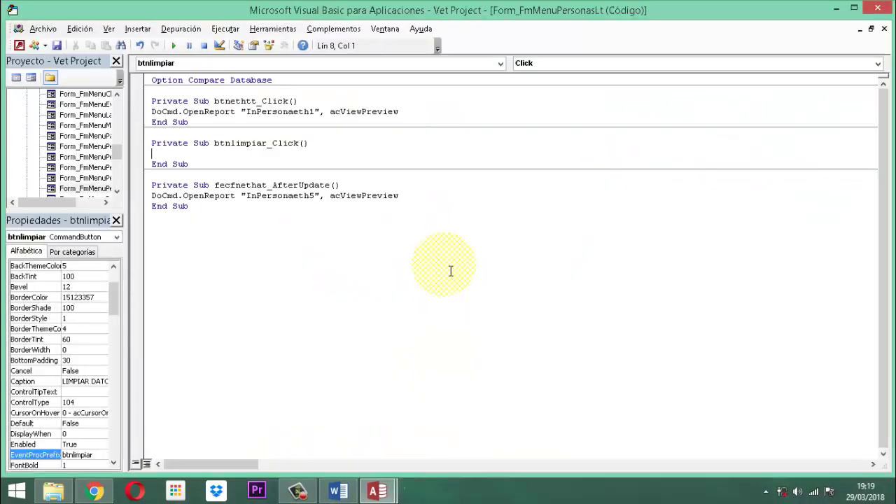
# Step: Make btnlimpiar_Click set Me.fecinethat and Me.fecfnethat to Null, then close the VBA editor
pyautogui.write('Me.')
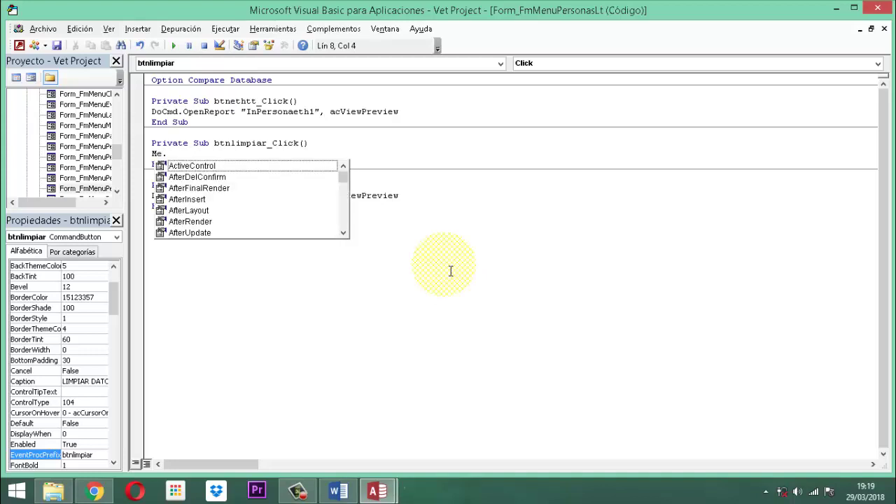
pyautogui.write('f')
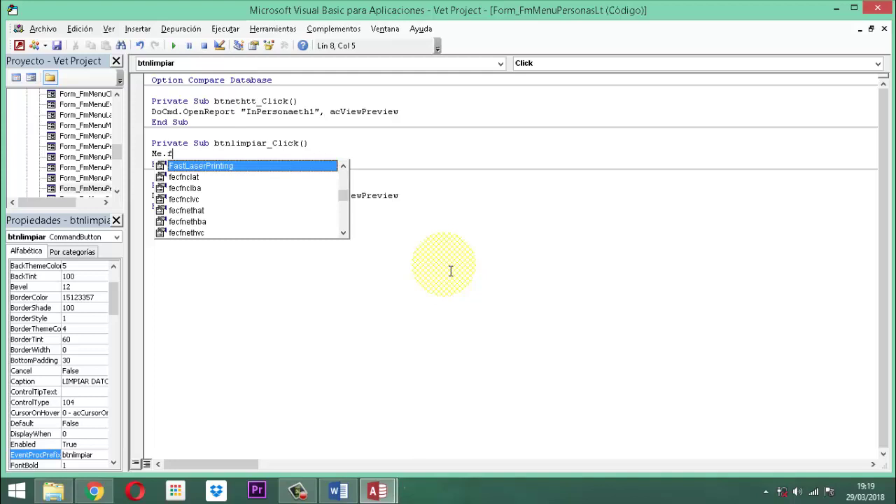
pyautogui.write('ecineth')
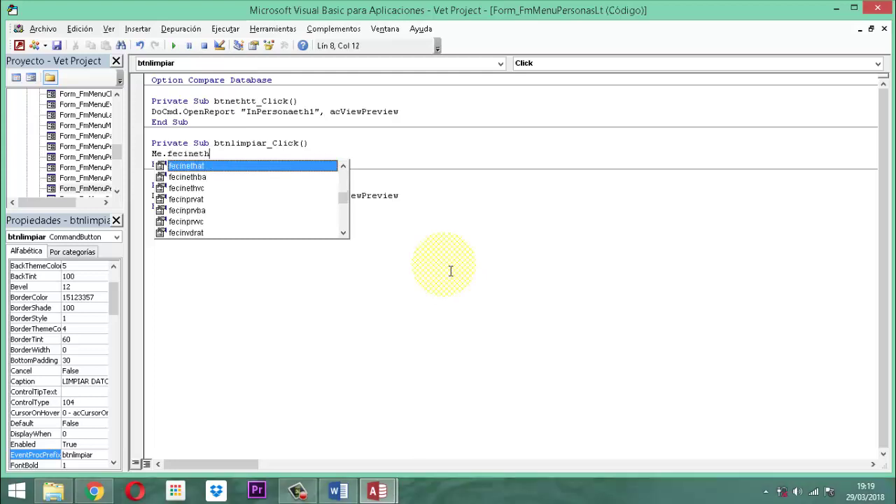
pyautogui.write('at')
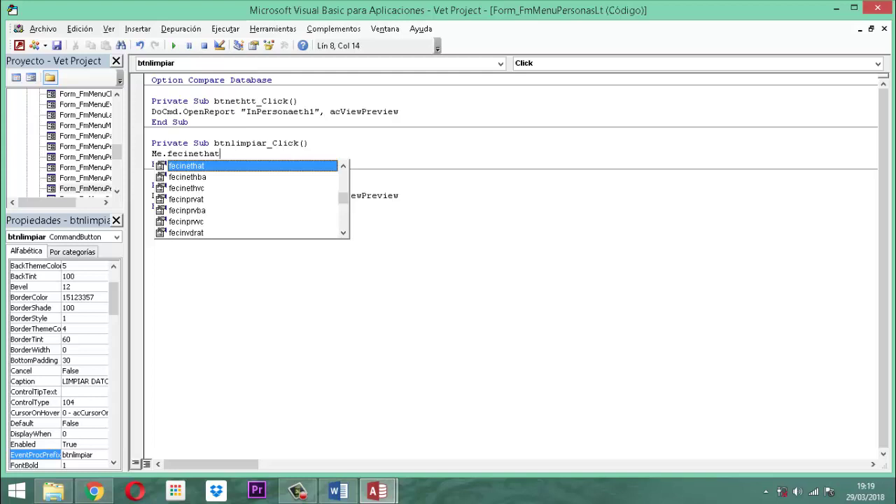
pyautogui.write(' = null')
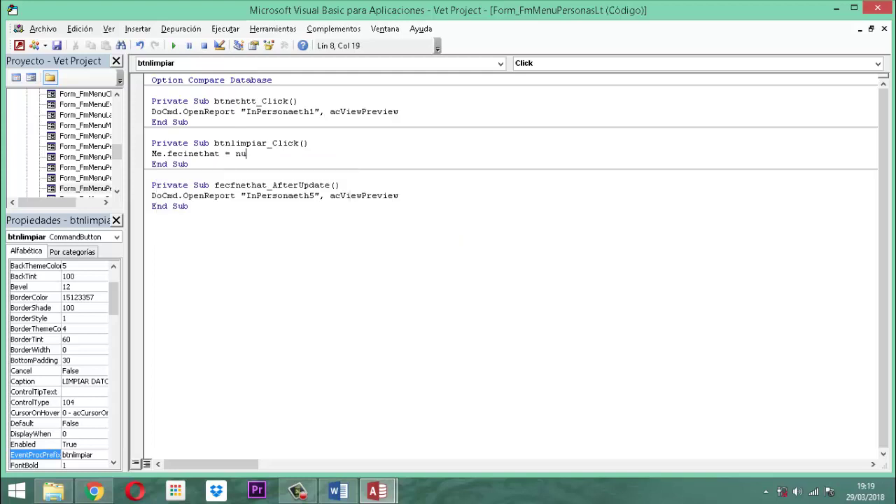
pyautogui.press('Return')
pyautogui.write('Me')
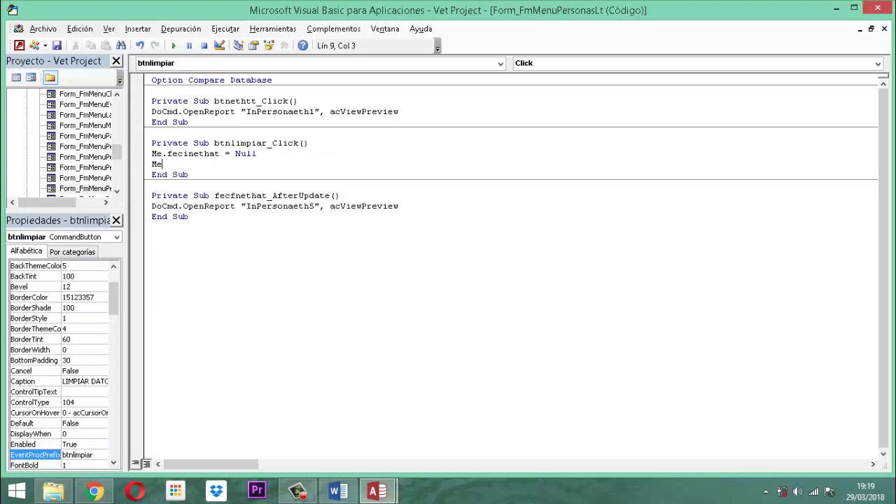
pyautogui.write('.fecf')
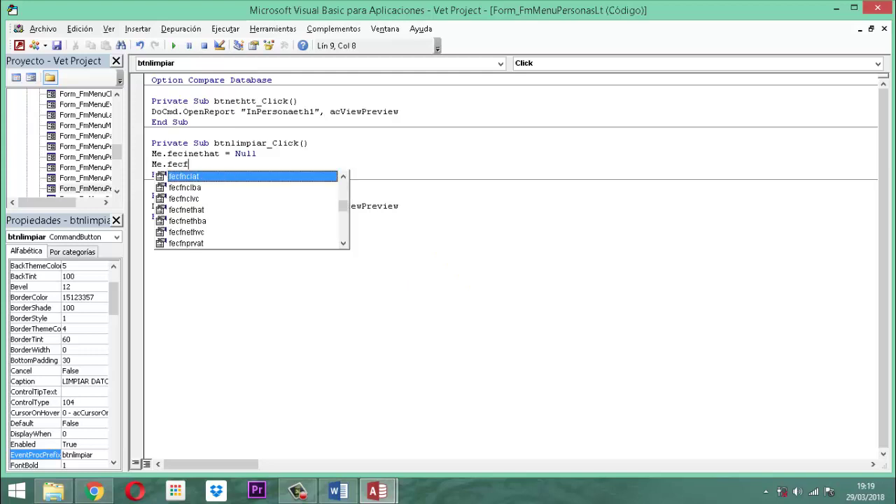
pyautogui.write('nethat')
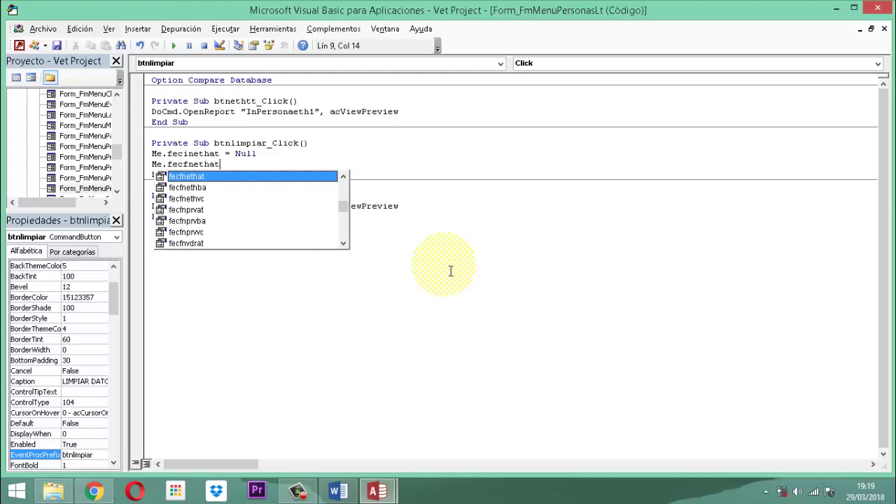
pyautogui.write(' = null')
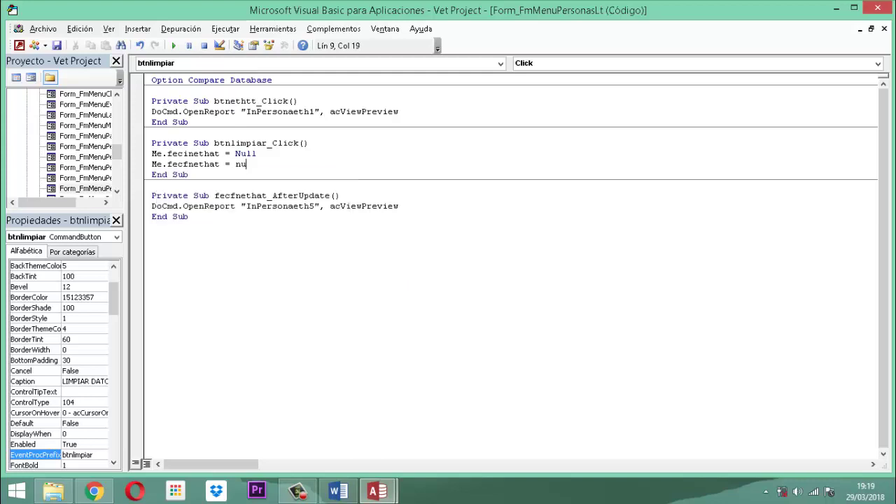
pyautogui.click(189, 174)
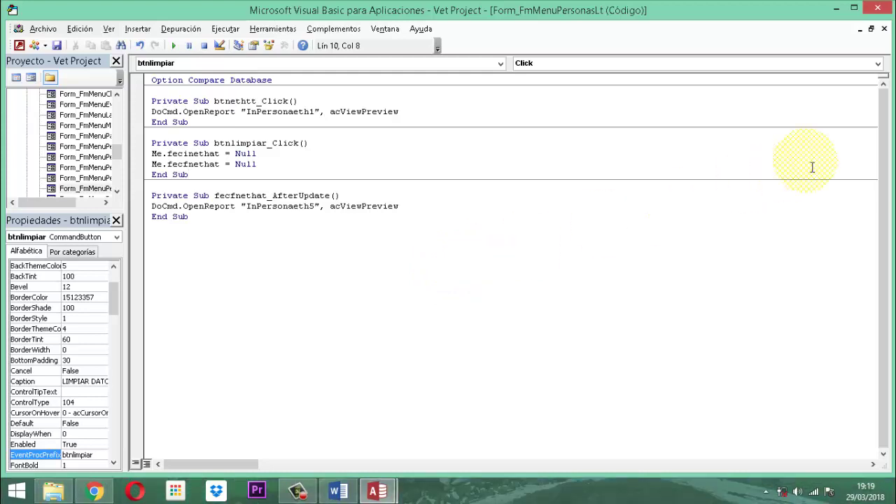
pyautogui.click(880, 13)
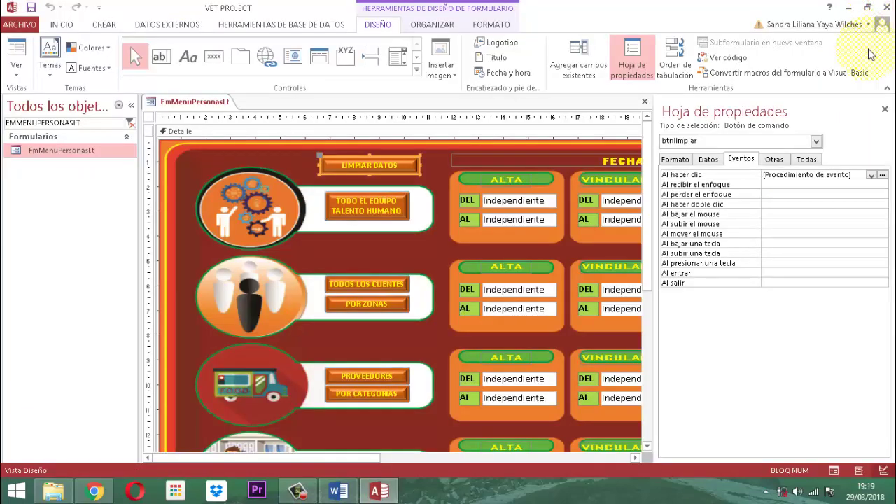
# Step: Close the property sheet, then save and close the FmMenuPersonasLt form
pyautogui.click(885, 109)
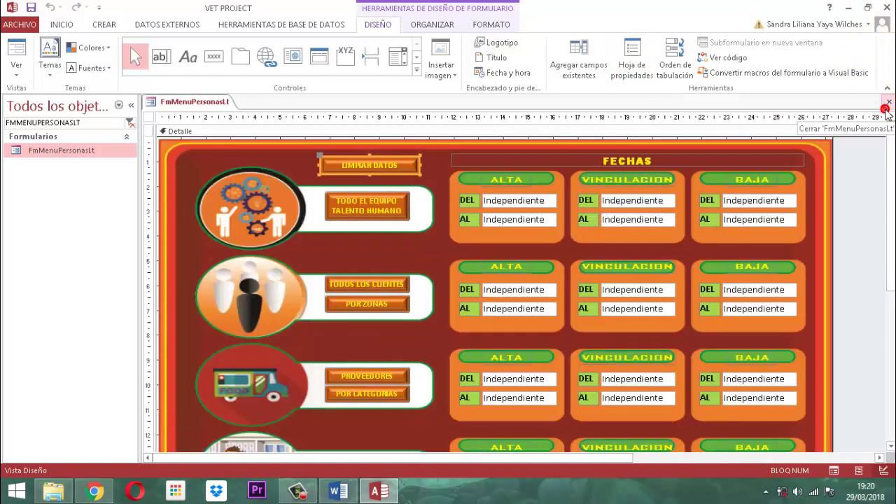
pyautogui.rightClick(190, 106)
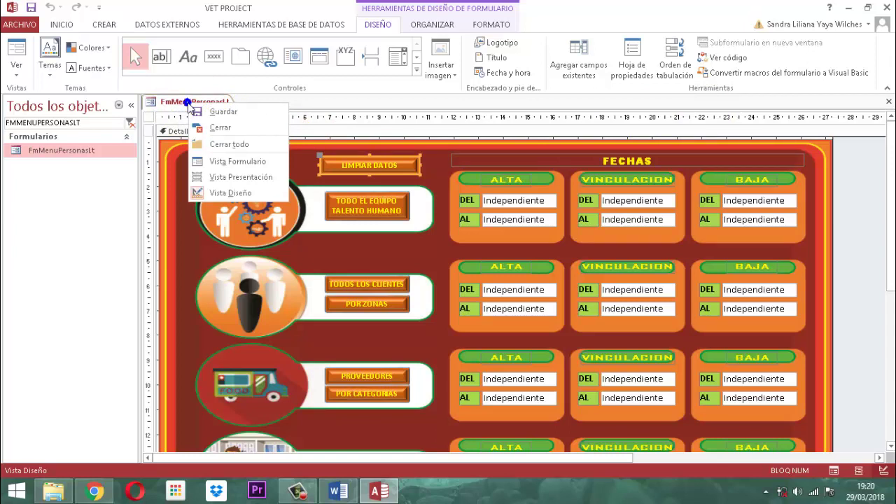
pyautogui.click(213, 109)
pyautogui.rightClick(198, 107)
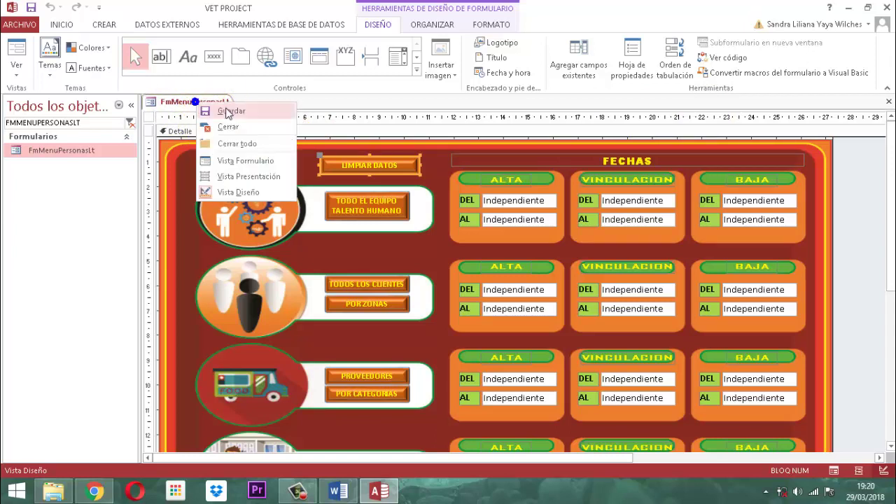
pyautogui.click(229, 124)
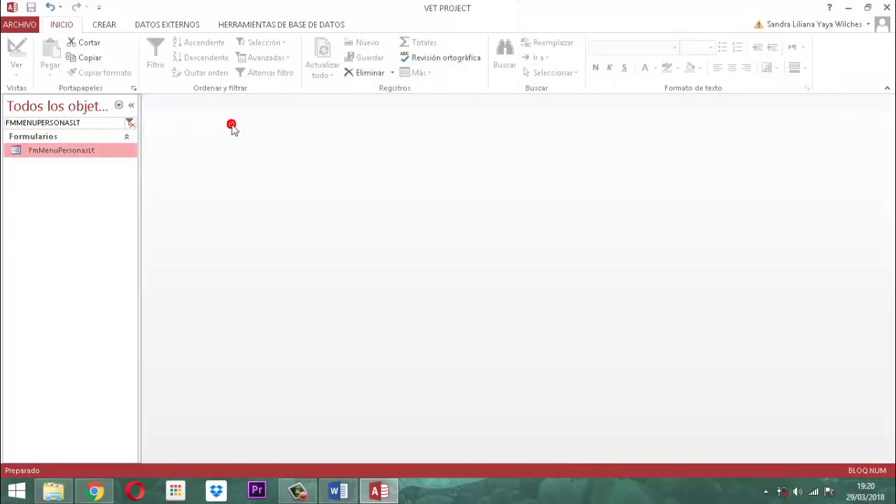
# Step: Replace the navigation pane filter with a search for Inpersonaeth5
pyautogui.click(130, 122)
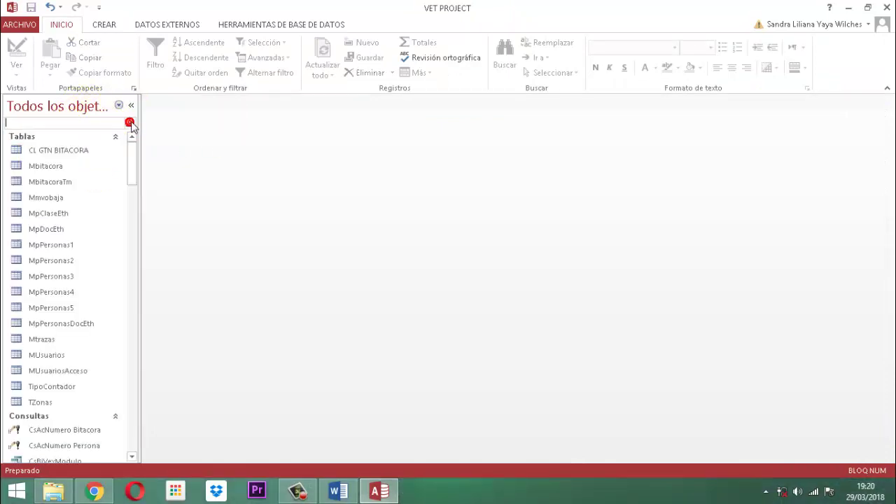
pyautogui.write('inpersonaeth56')
pyautogui.press('BackSpace')
pyautogui.write('5')
pyautogui.press('BackSpace')
pyautogui.press('BackSpace')
pyautogui.press('BackSpace')
pyautogui.press('BackSpace')
pyautogui.press('BackSpace')
pyautogui.press('BackSpace')
pyautogui.press('BackSpace')
pyautogui.press('BackSpace')
pyautogui.press('BackSpace')
pyautogui.press('BackSpace')
pyautogui.press('BackSpace')
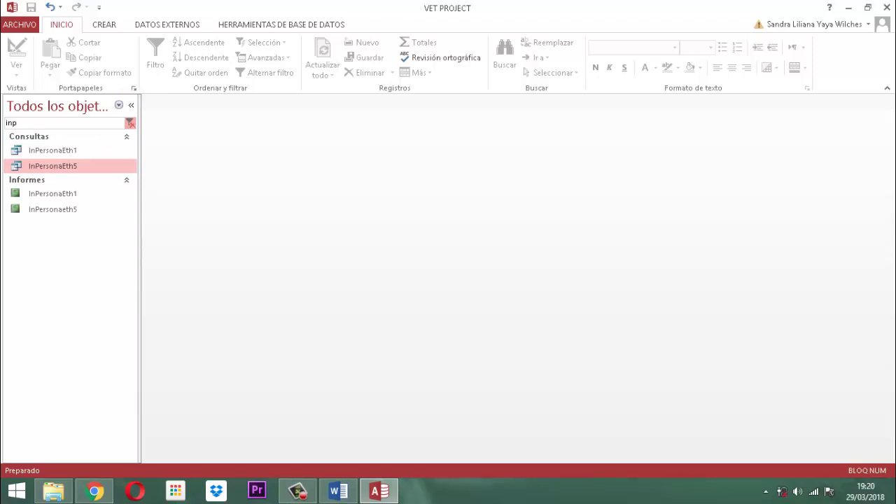
pyautogui.press('BackSpace')
pyautogui.press('BackSpace')
pyautogui.press('BackSpace')
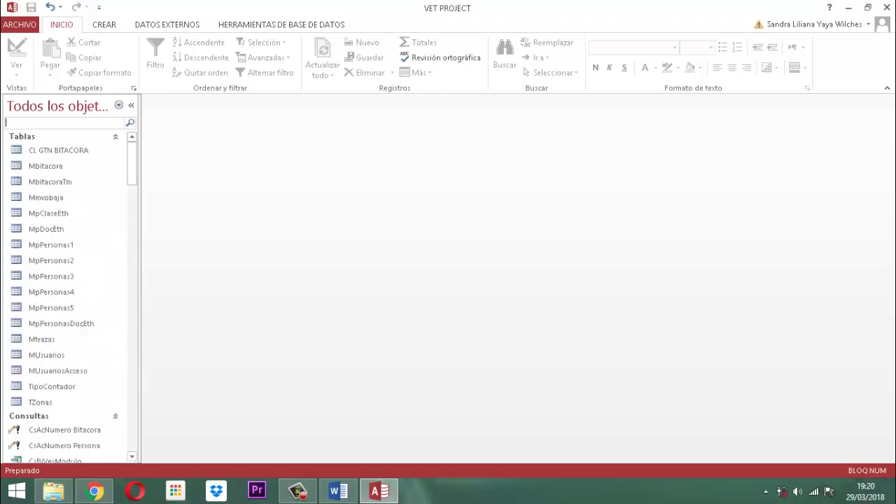
pyautogui.write('Inpersona')
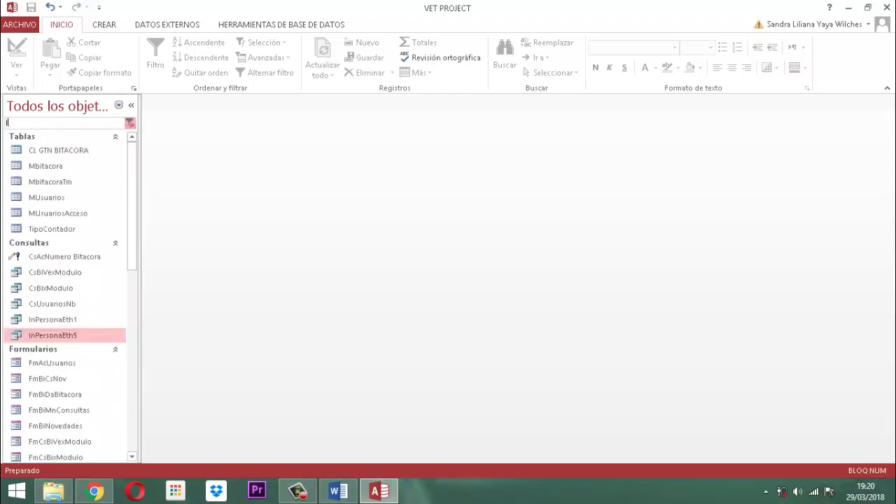
pyautogui.write('eth')
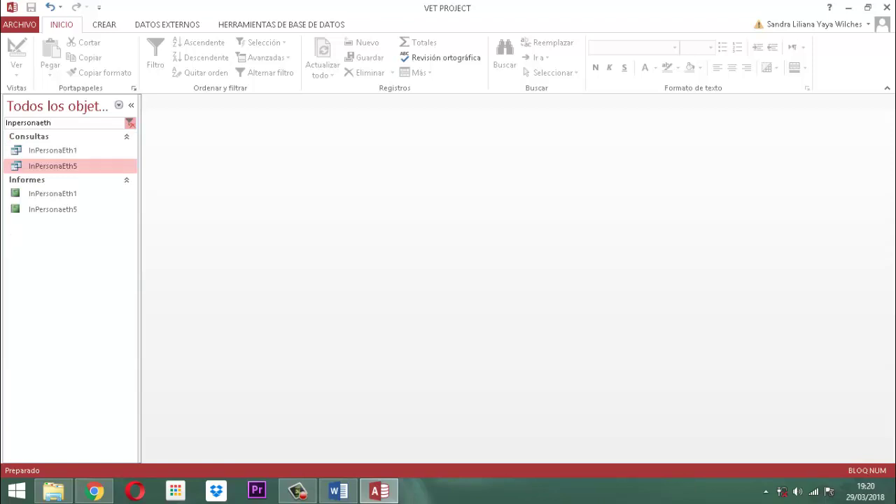
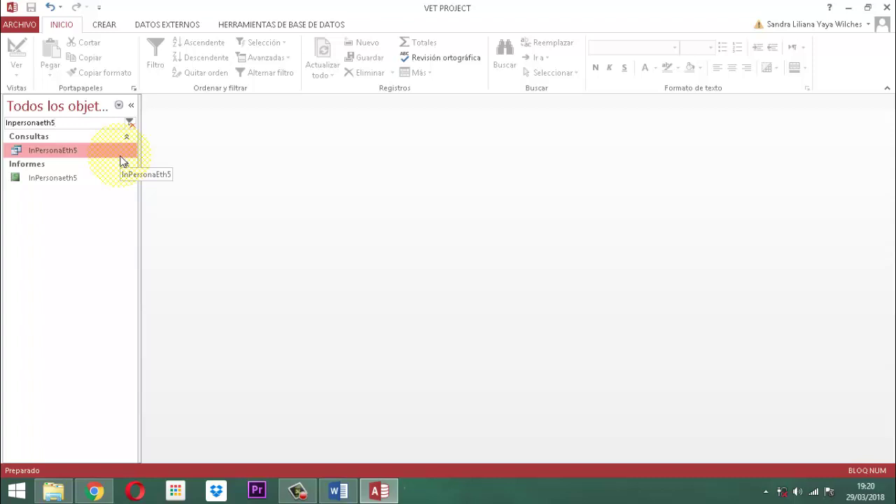
# Step: Open the InPersonaEth5 query in Vista Diseño from the Navigation Pane
pyautogui.rightClick(57, 151)
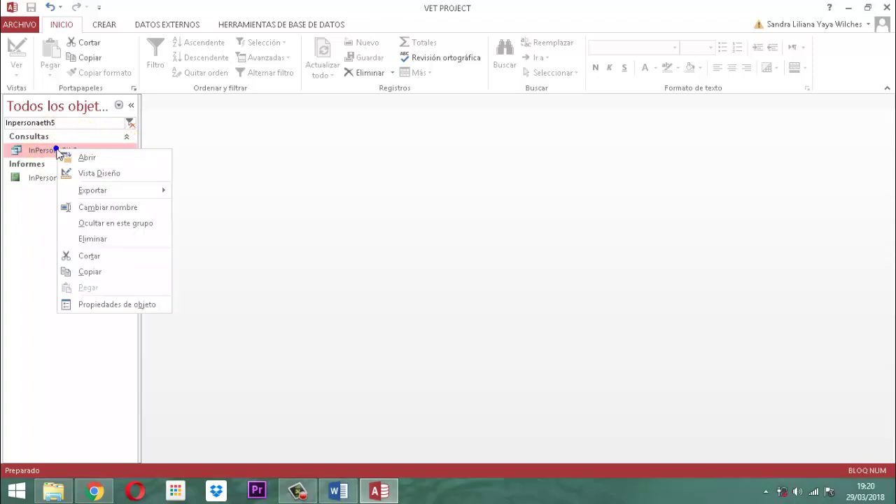
pyautogui.click(109, 174)
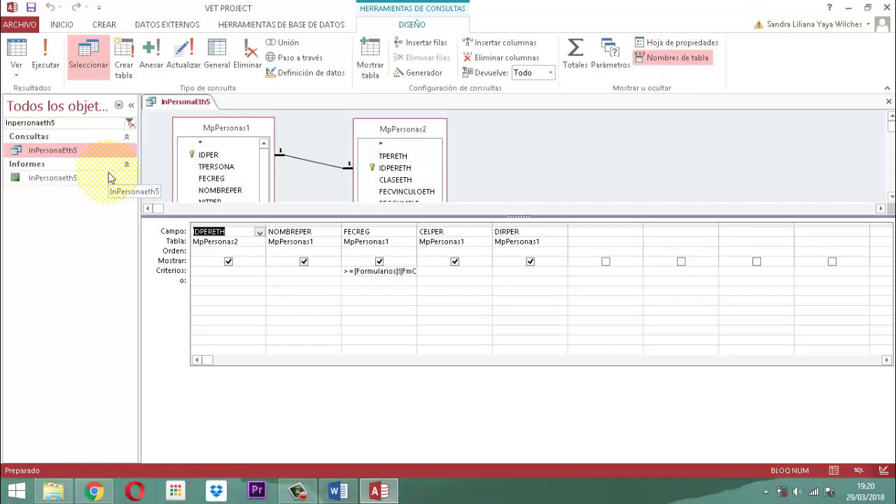
# Step: Autofit the FECREG column and select its existing FecIni–FecFin date-range criterion
pyautogui.doubleClick(418, 228)
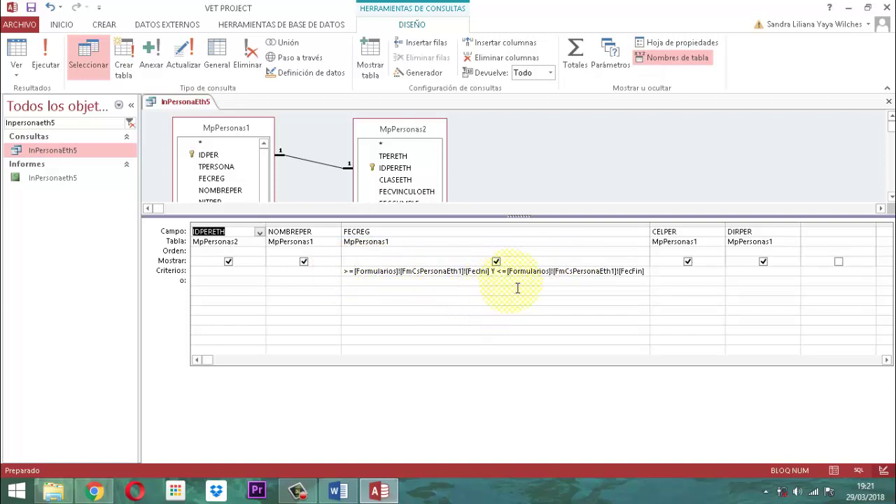
pyautogui.click(586, 279)
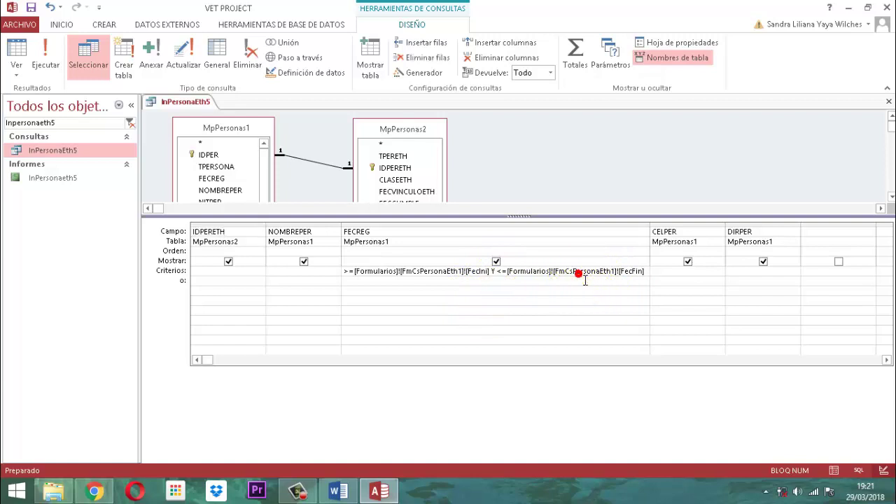
pyautogui.doubleClick(586, 279)
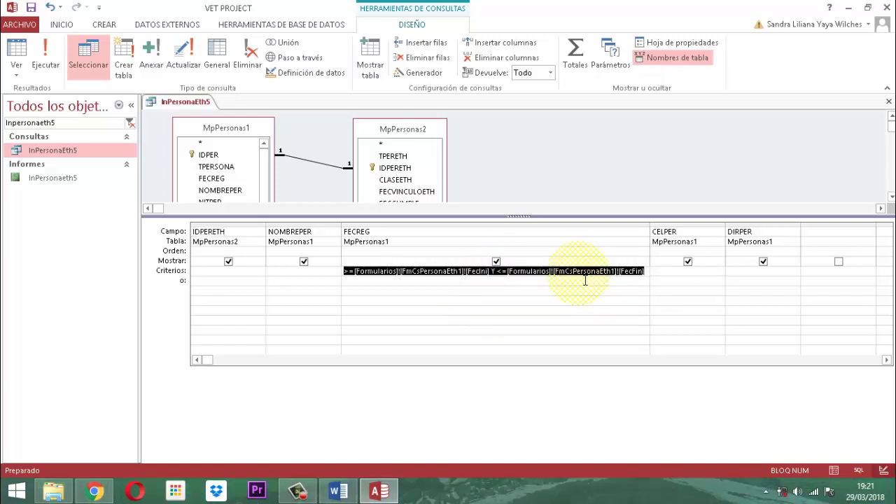
# Step: Replace the FECREG criterion with >=[Formularios]![FmMenuPersonasLt]![fecinethat] using IntelliSense suggestions
pyautogui.press('Delete')
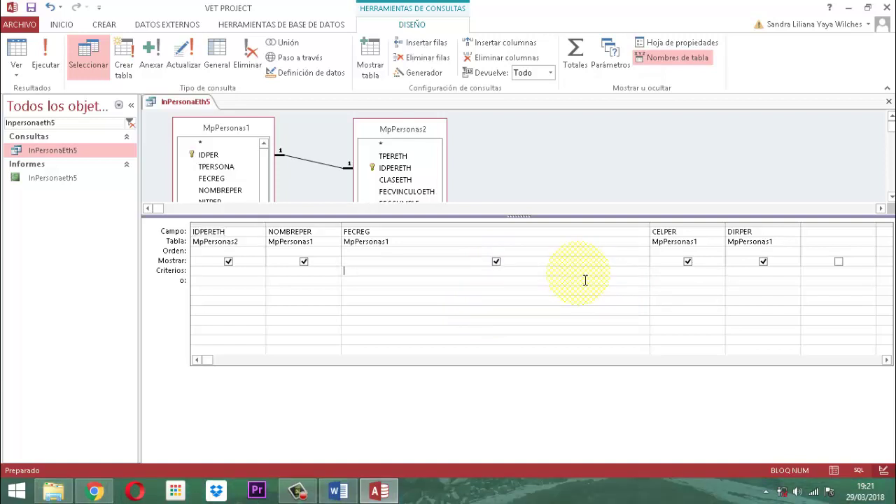
pyautogui.write('>=[f')
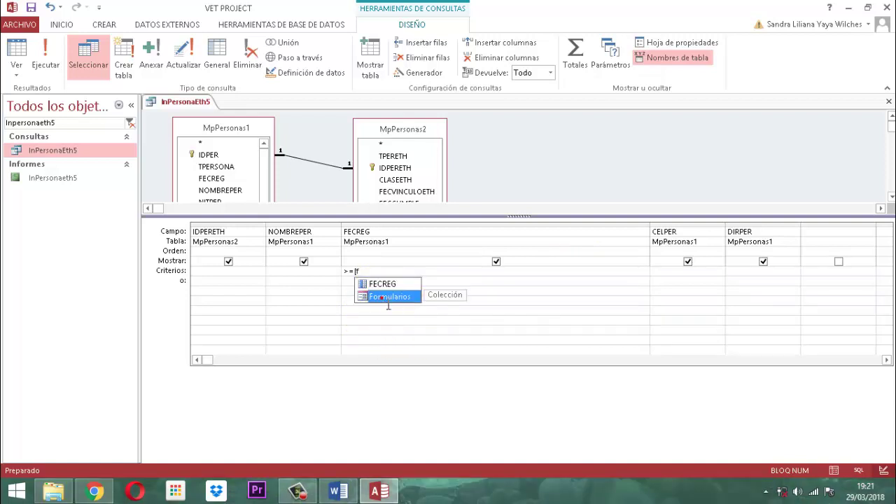
pyautogui.doubleClick(384, 298)
pyautogui.write('!')
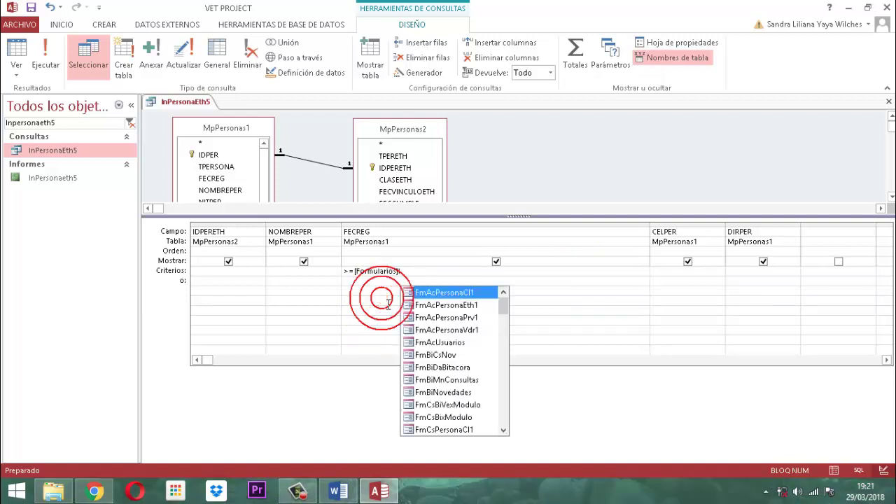
pyautogui.write('fmperson')
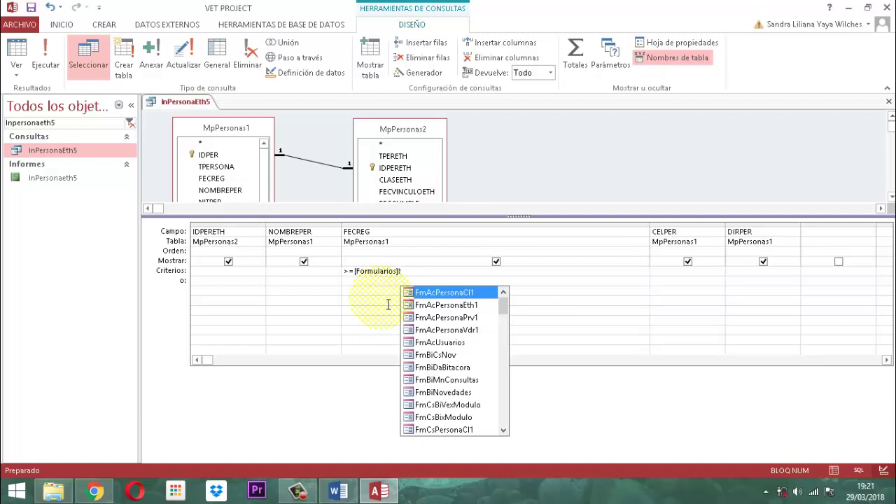
pyautogui.write('a')
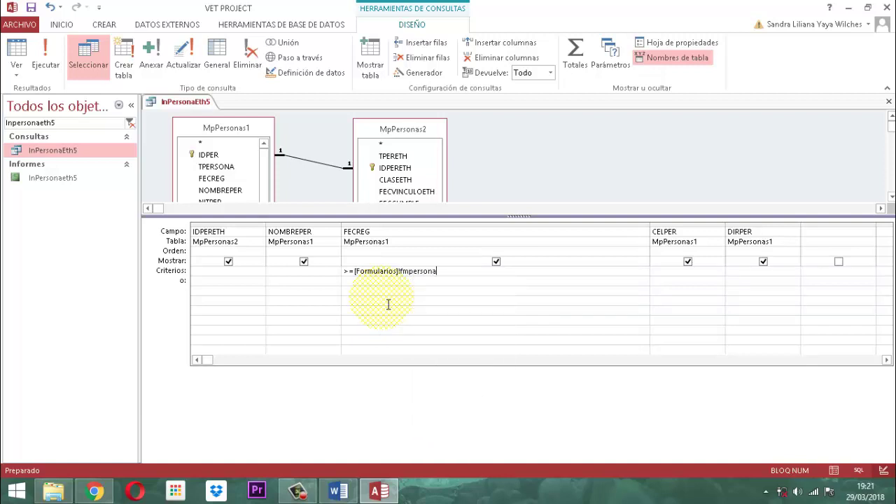
pyautogui.press('BackSpace')
pyautogui.press('BackSpace')
pyautogui.press('BackSpace')
pyautogui.press('BackSpace')
pyautogui.press('BackSpace')
pyautogui.press('BackSpace')
pyautogui.press('BackSpace')
pyautogui.write('men')
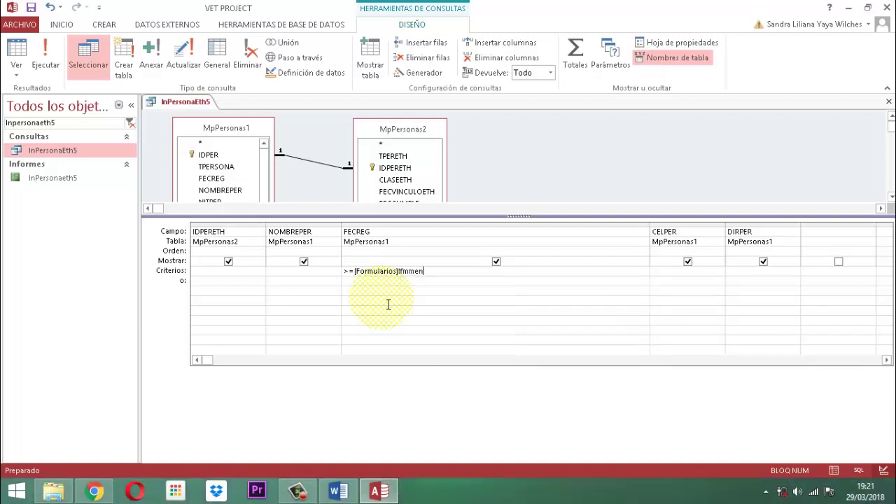
pyautogui.press('BackSpace')
pyautogui.press('BackSpace')
pyautogui.press('BackSpace')
pyautogui.press('BackSpace')
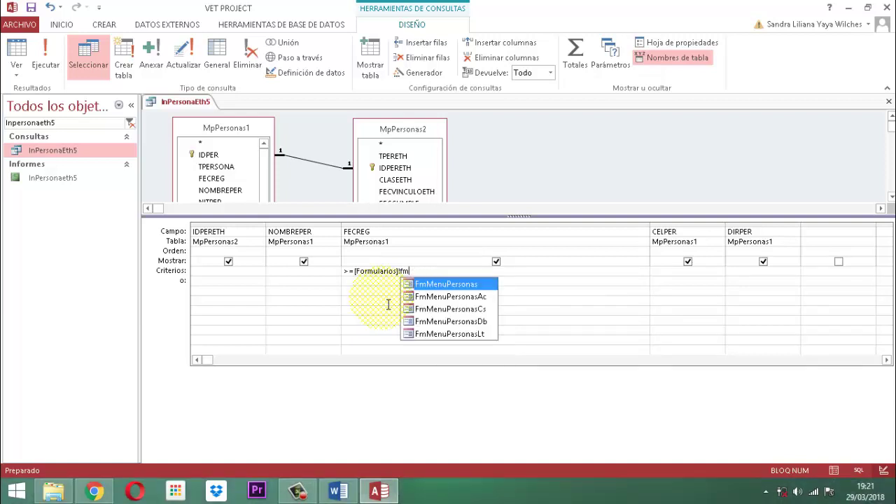
pyautogui.write('mmenuper')
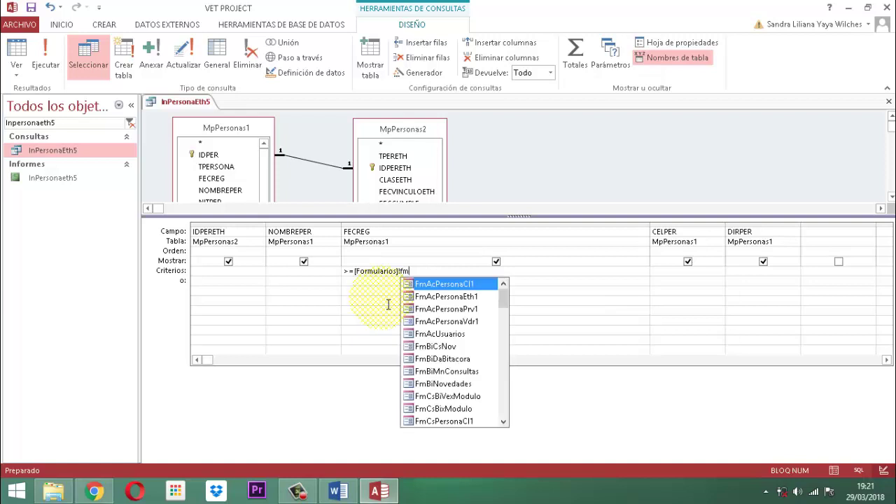
pyautogui.write('sonasl')
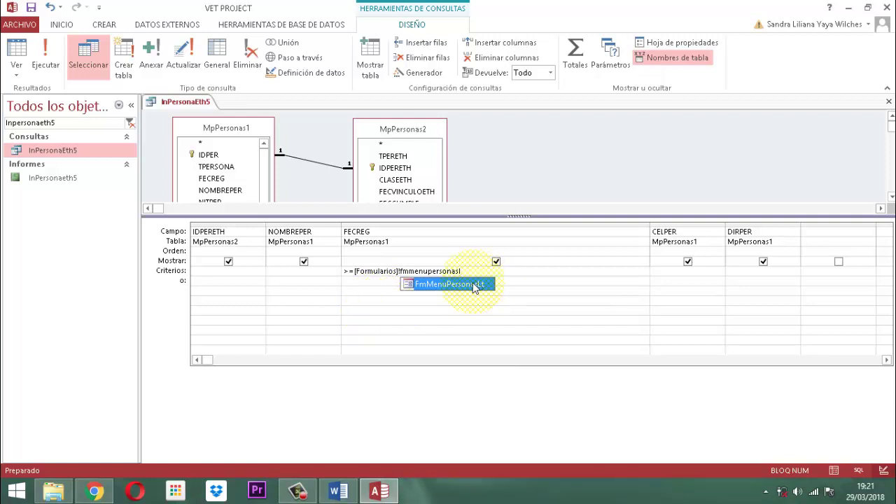
pyautogui.doubleClick(473, 285)
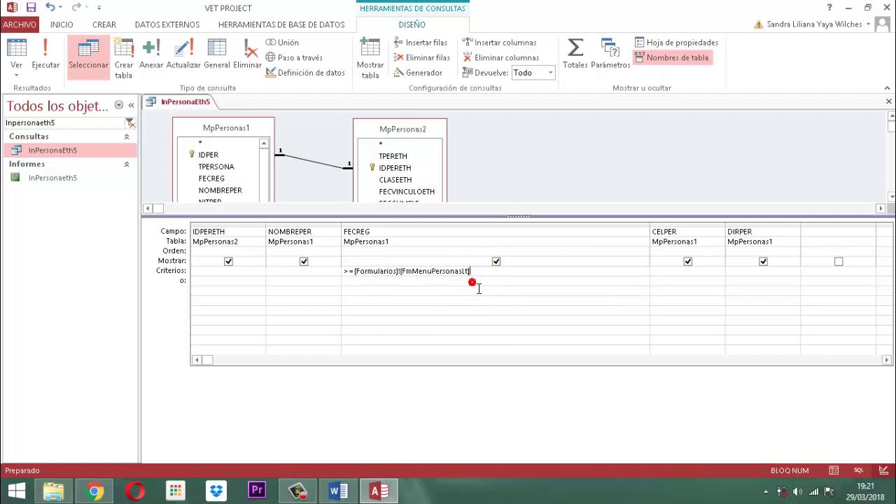
pyautogui.write('!')
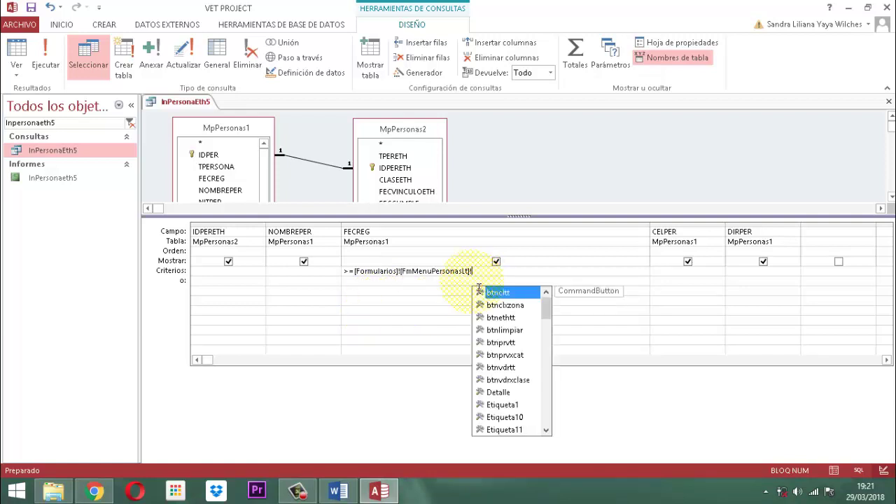
pyautogui.write('fecin')
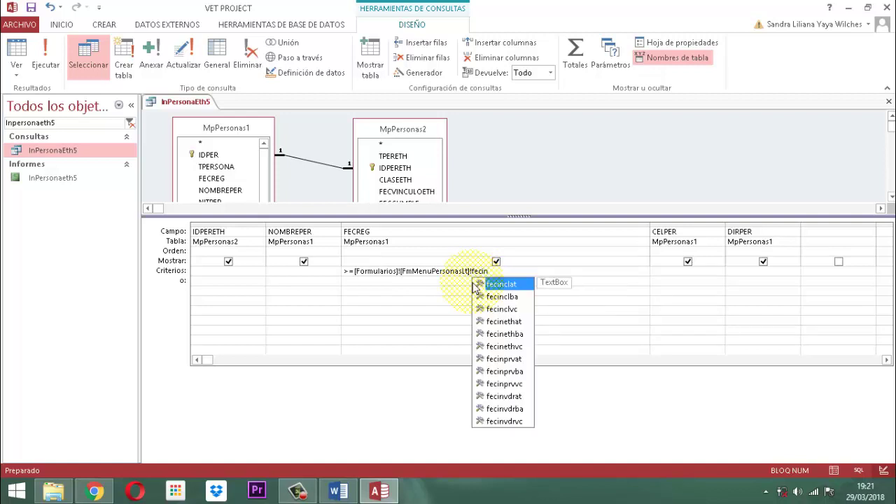
pyautogui.write('eth')
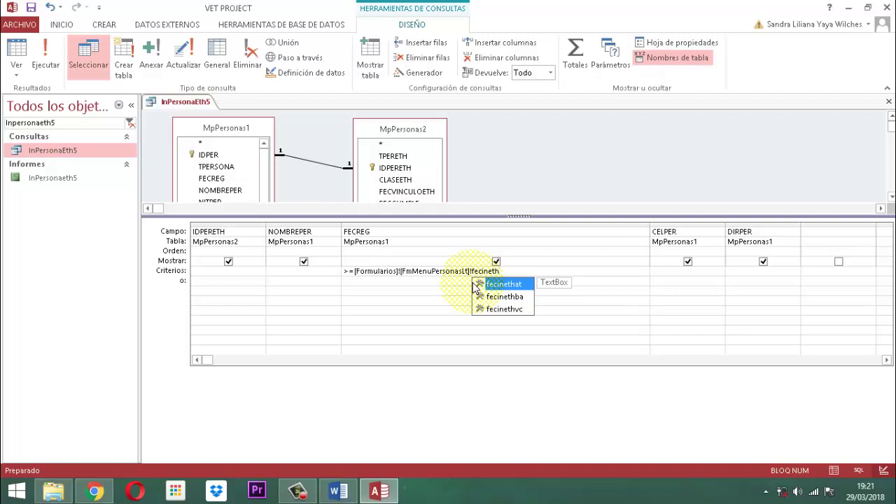
pyautogui.write('a')
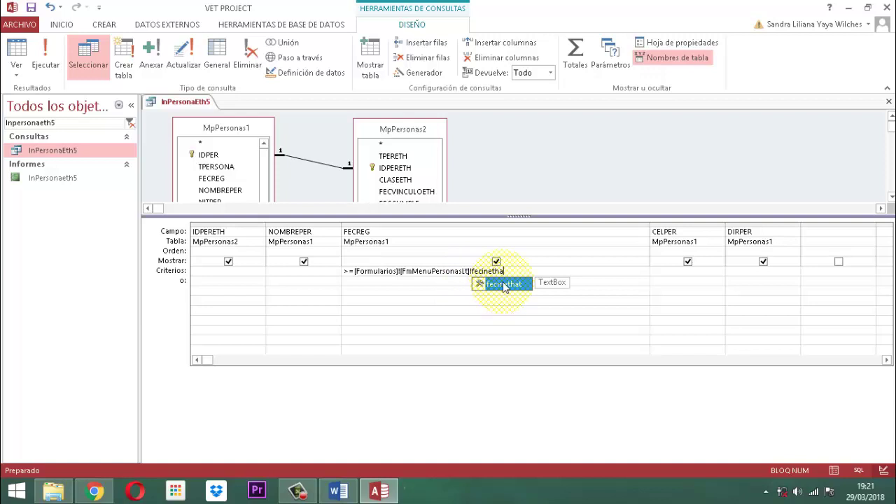
pyautogui.doubleClick(504, 284)
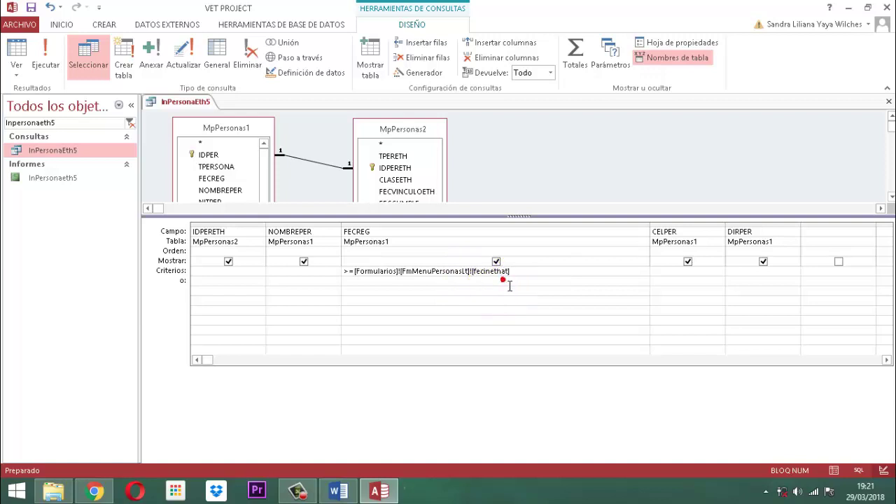
# Step: Add 'y <=' and paste a copy of the form reference as the upper bound
pyautogui.write('y')
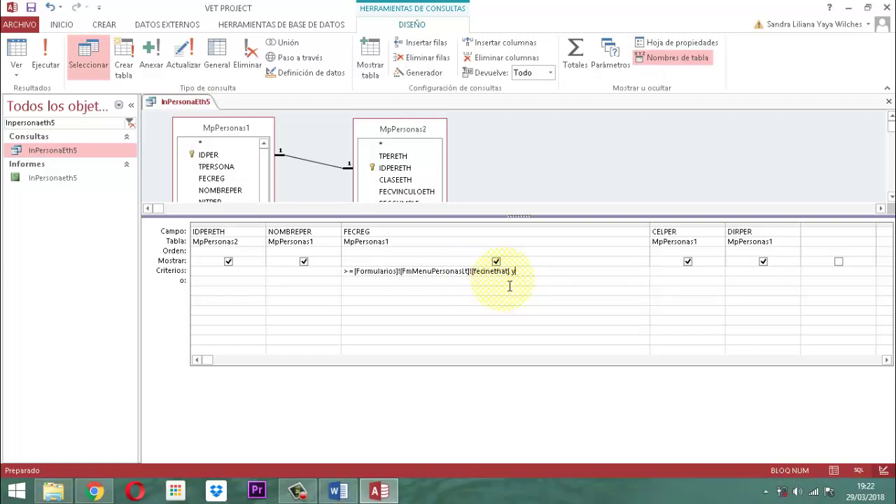
pyautogui.write(' <=')
pyautogui.press('Left')
pyautogui.press('Left')
pyautogui.press('Left')
pyautogui.press('Left')
pyautogui.press('Left')
pyautogui.press('Left')
pyautogui.press('Left')
pyautogui.press('Left')
pyautogui.press('Left')
pyautogui.press('Left')
pyautogui.press('Left')
pyautogui.press('Left')
pyautogui.press('Left')
pyautogui.press('Left')
pyautogui.press('Left')
pyautogui.press('Left')
pyautogui.press('Left')
pyautogui.press('Left')
pyautogui.press('Left')
pyautogui.press('Left')
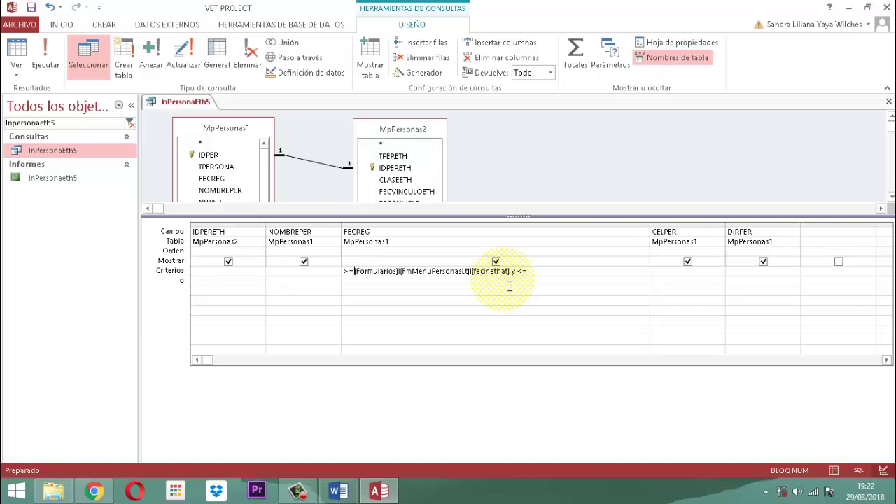
pyautogui.hotkey('shift', 'Right')
pyautogui.hotkey('shift', 'Right')
pyautogui.hotkey('shift', 'Right')
pyautogui.hotkey('shift', 'Right')
pyautogui.hotkey('shift', 'Right')
pyautogui.hotkey('shift', 'Right')
pyautogui.hotkey('shift', 'Right')
pyautogui.hotkey('shift', 'Right')
pyautogui.hotkey('shift', 'Right')
pyautogui.hotkey('shift', 'Right')
pyautogui.hotkey('shift', 'Right')
pyautogui.hotkey('shift', 'Right')
pyautogui.hotkey('shift', 'Right')
pyautogui.hotkey('shift', 'Right')
pyautogui.hotkey('shift', 'Right')
pyautogui.hotkey('shift', 'Right')
pyautogui.hotkey('shift', 'Right')
pyautogui.hotkey('shift', 'Right')
pyautogui.hotkey('shift', 'Right')
pyautogui.hotkey('shift', 'Right')
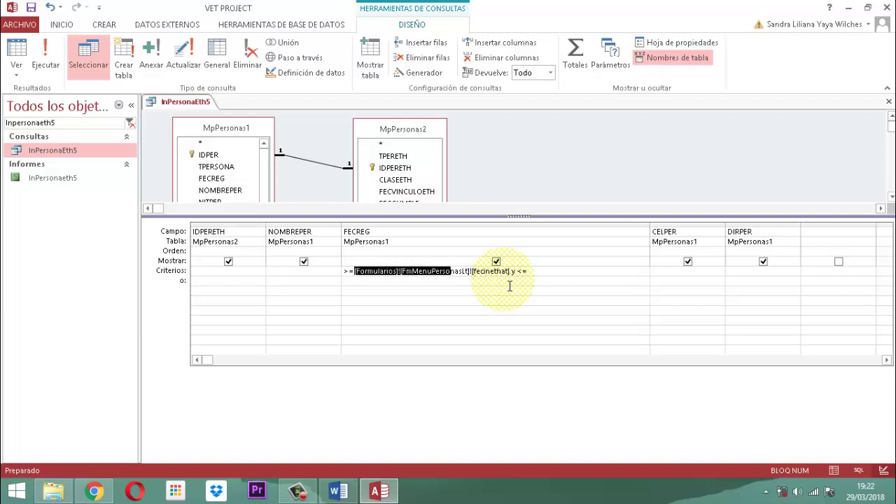
pyautogui.hotkey('shift', 'Right')
pyautogui.hotkey('shift', 'Right')
pyautogui.hotkey('shift', 'Right')
pyautogui.hotkey('shift', 'Right')
pyautogui.hotkey('shift', 'Right')
pyautogui.hotkey('shift', 'Right')
pyautogui.hotkey('shift', 'Right')
pyautogui.hotkey('shift', 'Right')
pyautogui.hotkey('shift', 'Right')
pyautogui.hotkey('shift', 'Right')
pyautogui.hotkey('shift', 'Right')
pyautogui.hotkey('shift', 'Right')
pyautogui.hotkey('shift', 'Right')
pyautogui.hotkey('shift', 'Right')
pyautogui.hotkey('shift', 'Right')
pyautogui.hotkey('shift', 'Right')
pyautogui.hotkey('ctrl', 'c')
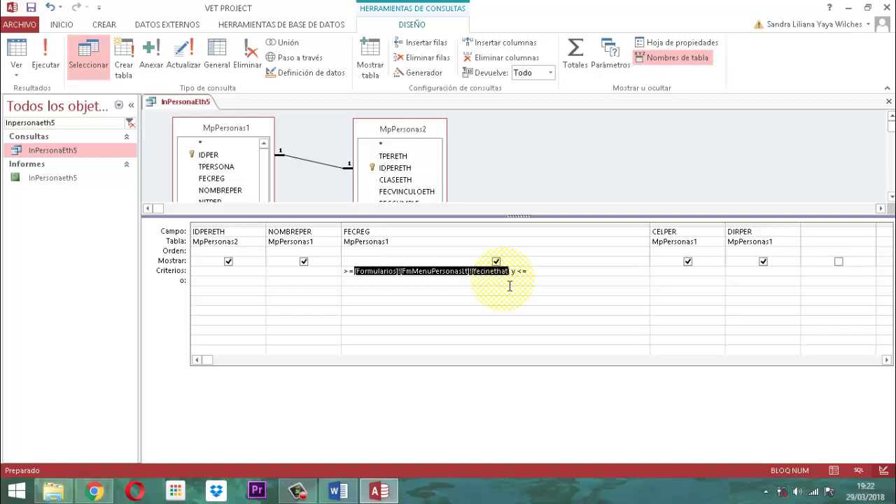
pyautogui.press('End')
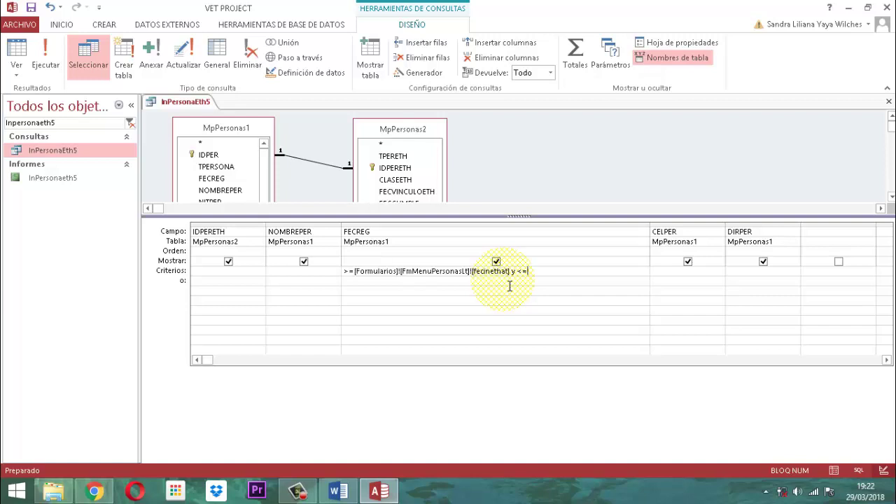
pyautogui.hotkey('ctrl', 'v')
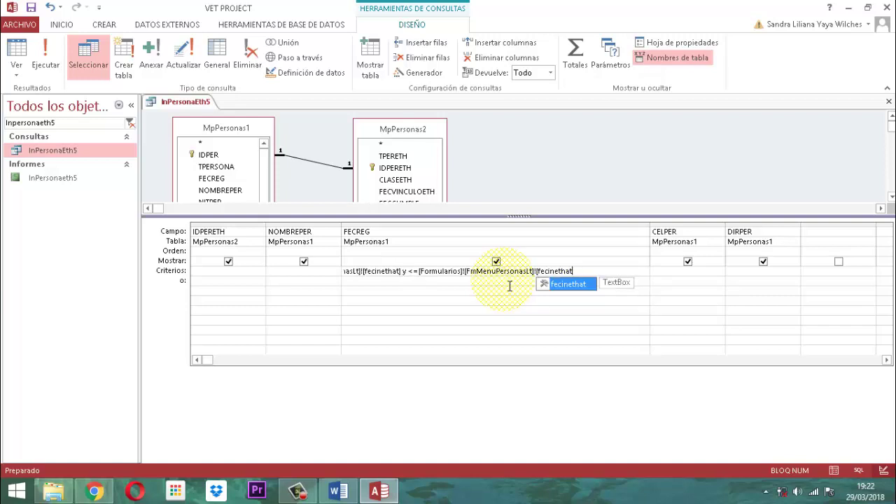
# Step: Change the pasted control to fecfnethat and commit the finished FECREG criterion
pyautogui.press('BackSpace')
pyautogui.press('BackSpace')
pyautogui.press('BackSpace')
pyautogui.press('BackSpace')
pyautogui.press('BackSpace')
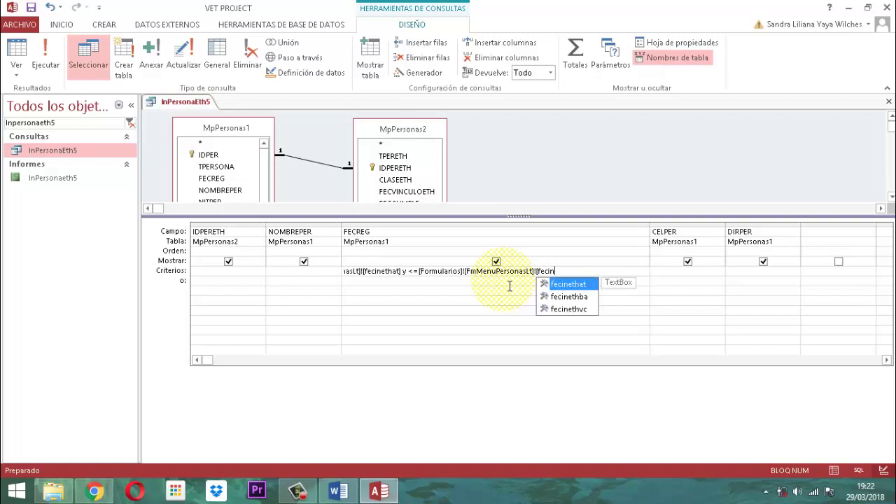
pyautogui.press('BackSpace')
pyautogui.press('BackSpace')
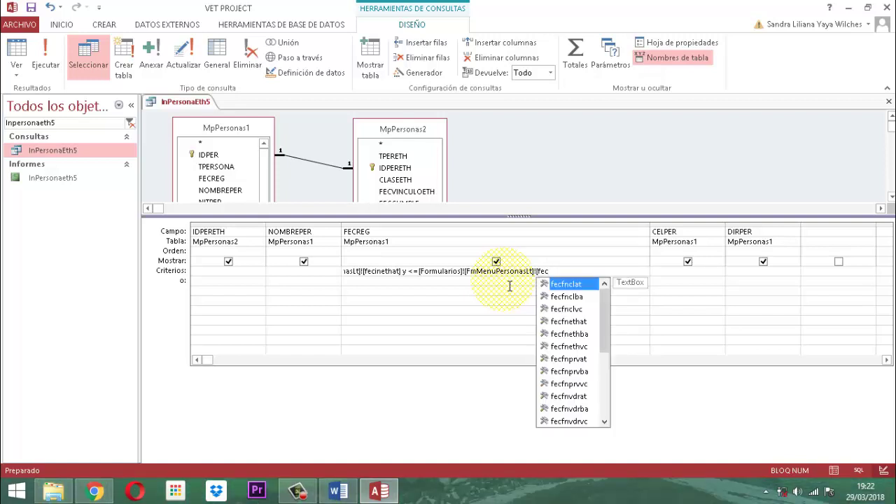
pyautogui.write('fn')
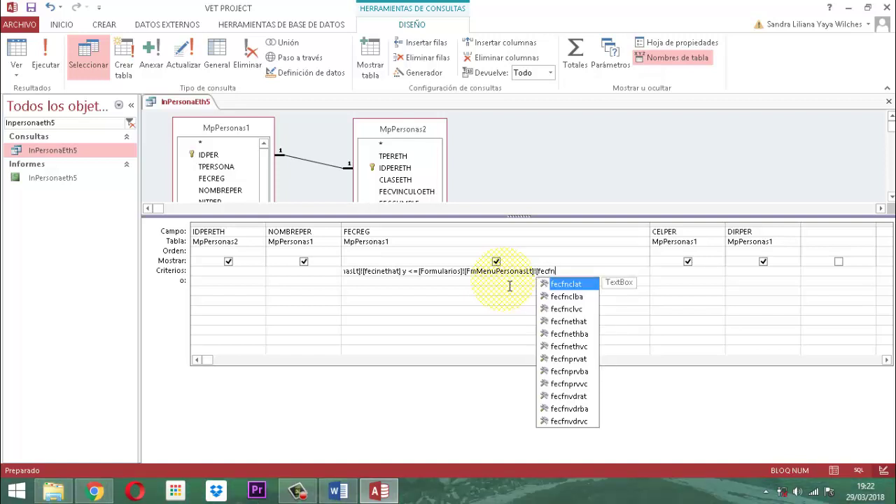
pyautogui.write('eth')
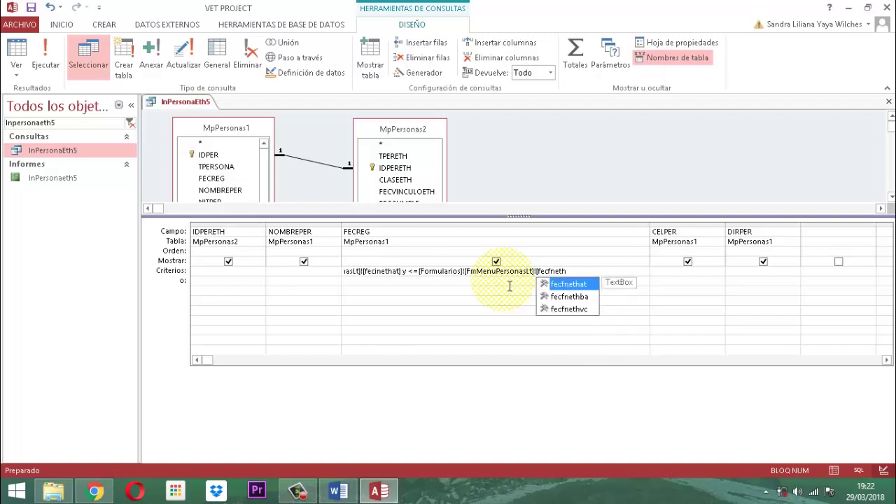
pyautogui.write('a')
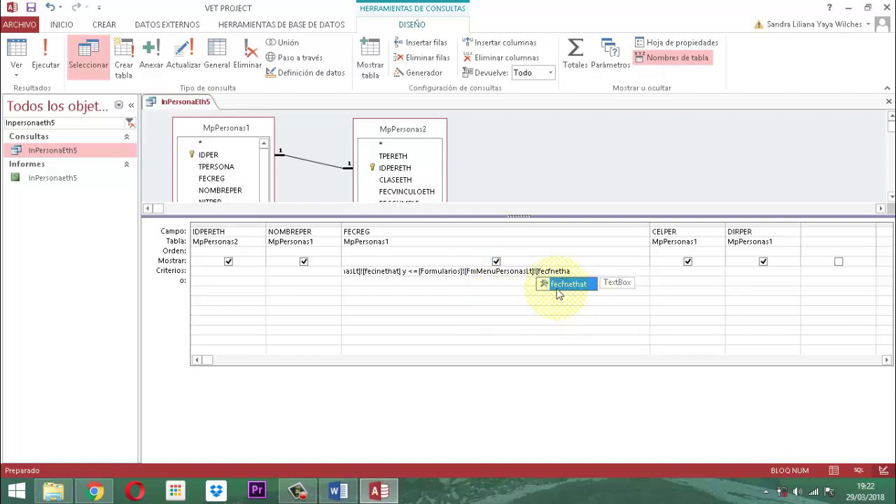
pyautogui.doubleClick(568, 284)
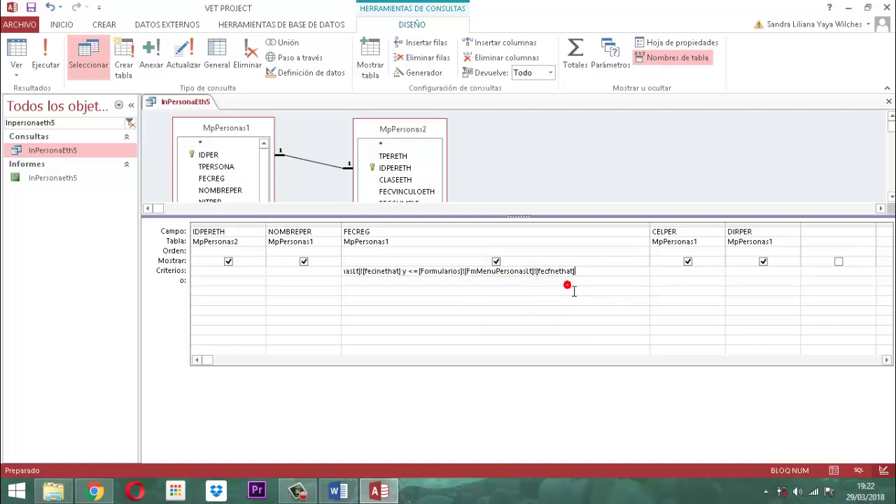
pyautogui.click(567, 285)
pyautogui.press('Home')
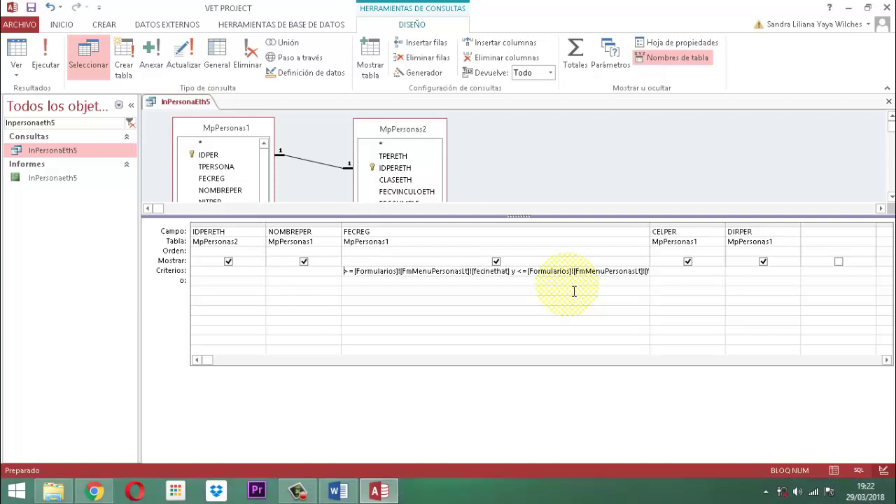
# Step: Save and close the InPersonaEth5 query, then restart Access on the Vet Project database
pyautogui.rightClick(171, 102)
pyautogui.click(208, 110)
pyautogui.rightClick(186, 101)
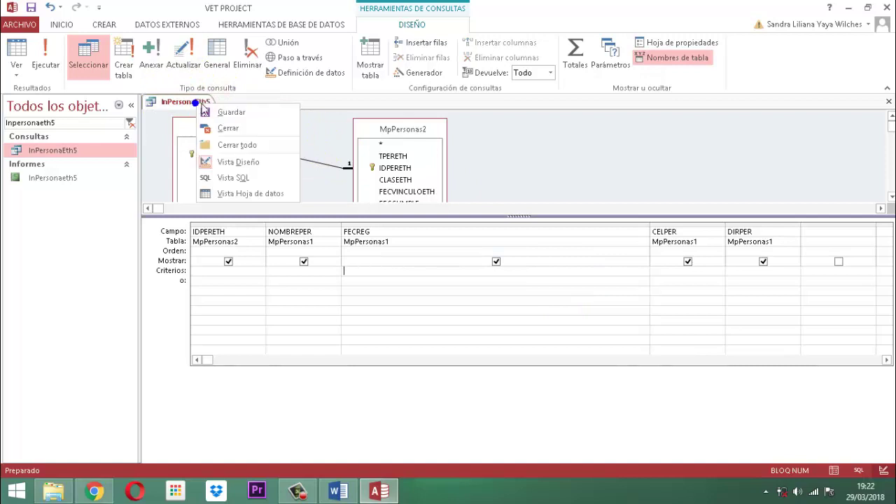
pyautogui.click(226, 127)
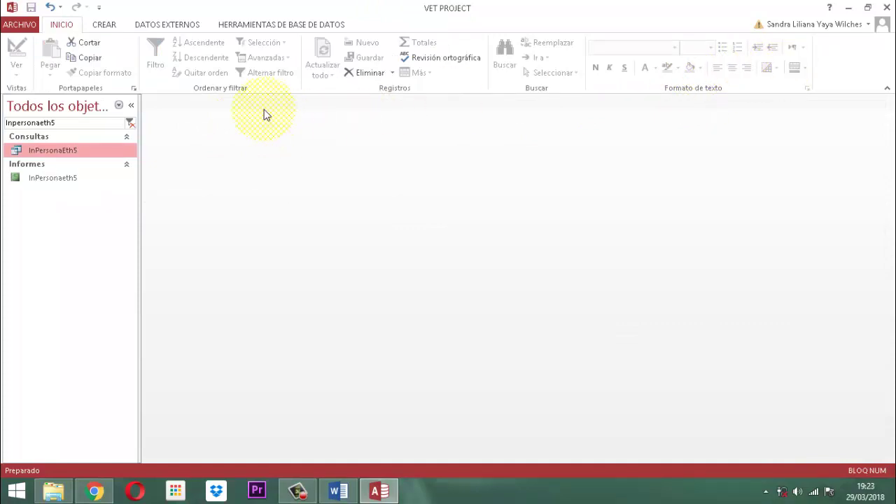
pyautogui.click(887, 7)
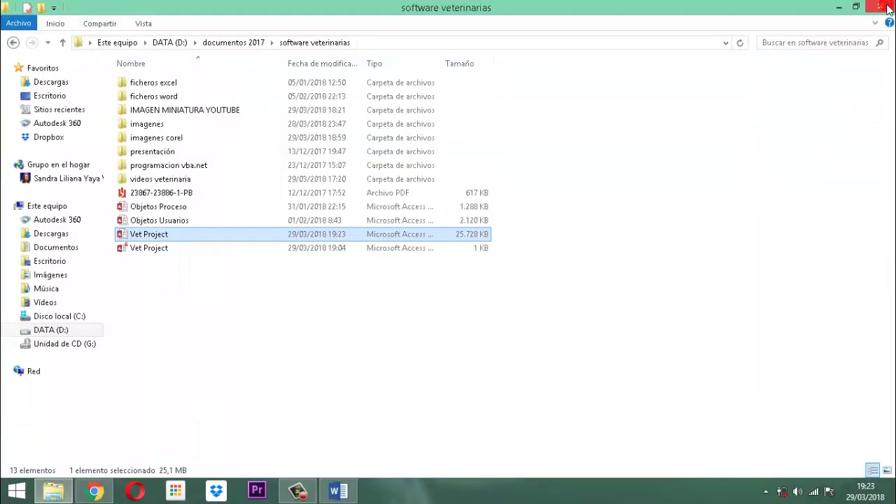
pyautogui.doubleClick(165, 241)
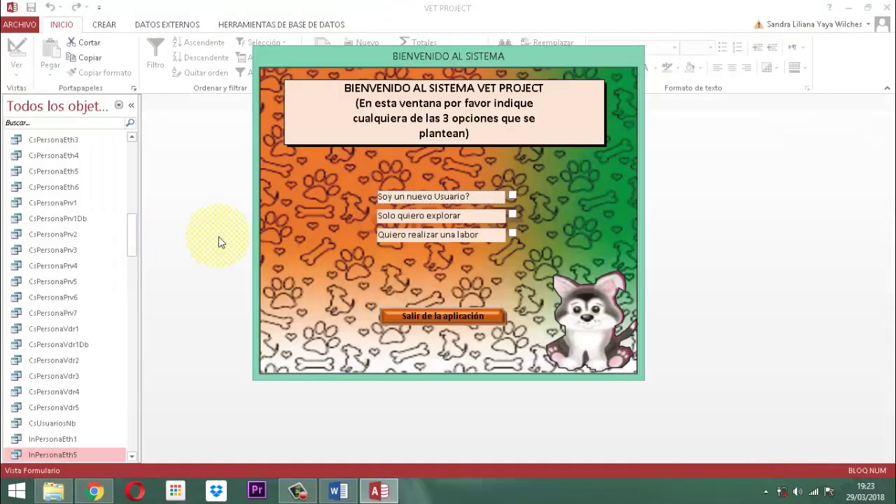
# Step: Tick 'Quiero realizar una labor' and log in with a user account
pyautogui.click(513, 233)
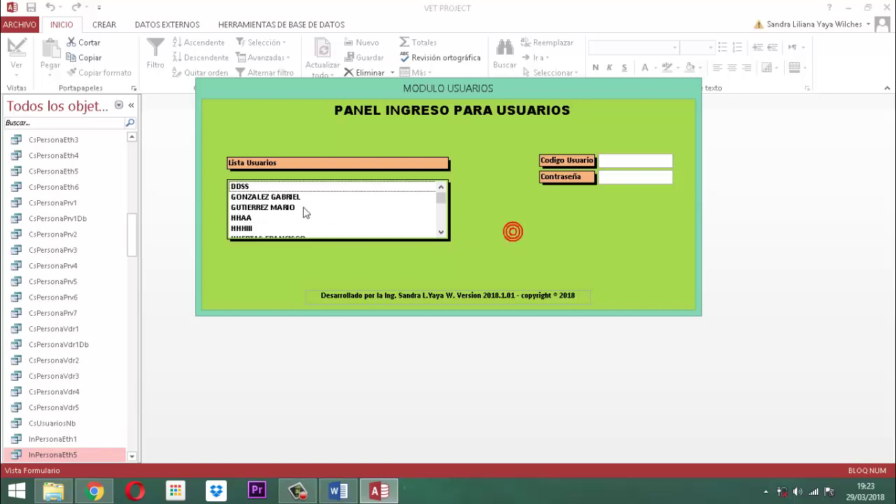
pyautogui.scroll(-3, 275, 212)
pyautogui.click(275, 208)
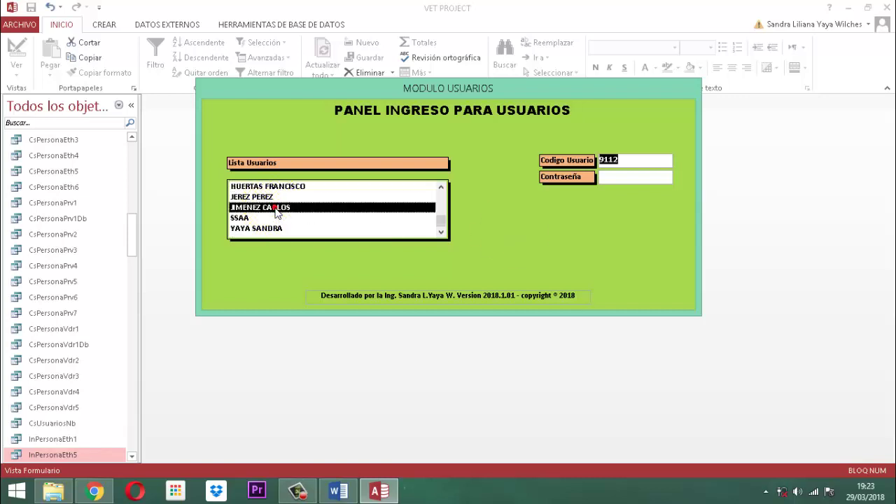
pyautogui.doubleClick(275, 209)
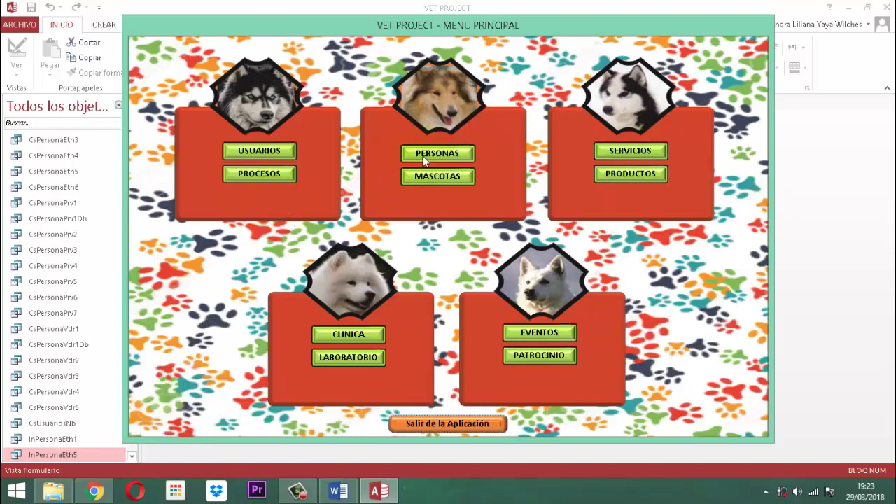
# Step: In MODULO PERSONAS, run TODO EL EQUIPO TALENTO HUMANO for ALTA 01/02/2018 to 29/03/2018
pyautogui.click(438, 158)
pyautogui.click(428, 158)
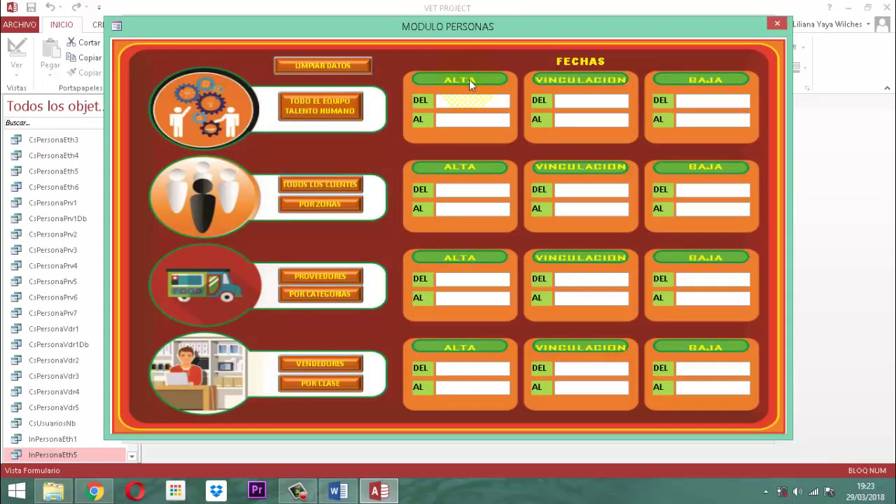
pyautogui.write('01/02/')
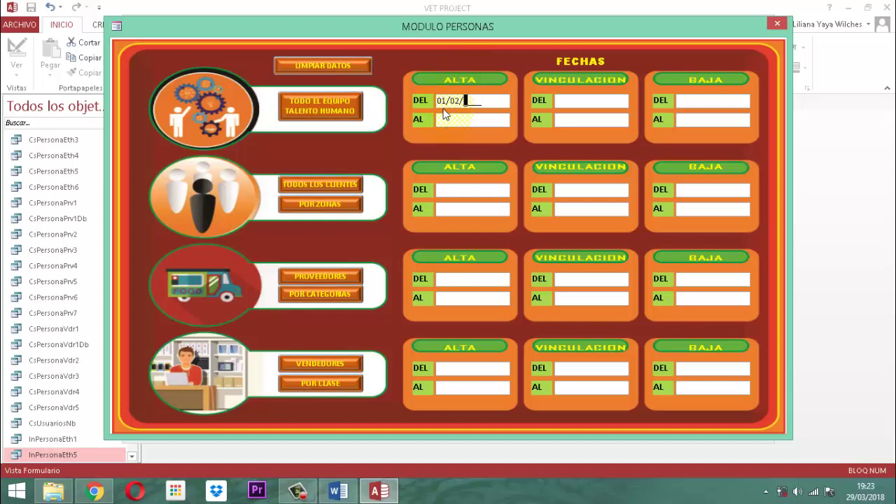
pyautogui.write('2018')
pyautogui.press('Tab')
pyautogui.write('29/03/2018')
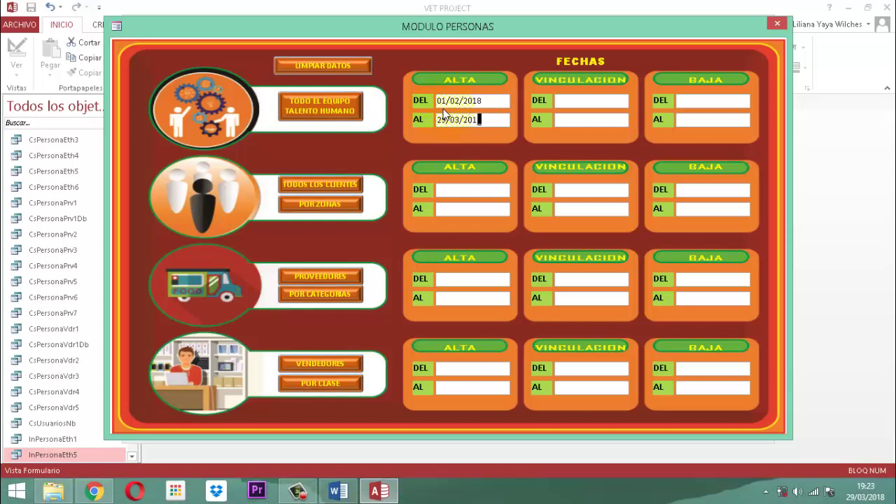
pyautogui.click(445, 114)
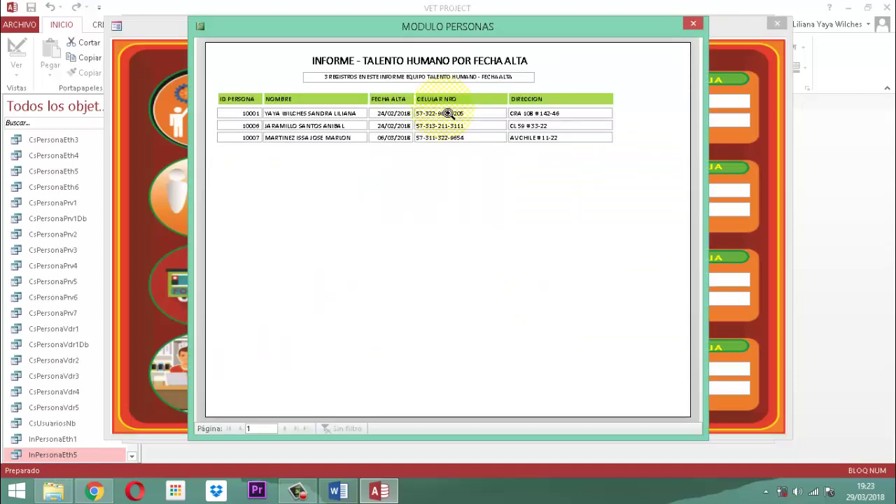
# Step: Zoom in and out on the report's ID PERSONA, FECHA ALTA and NOMBRE columns
pyautogui.click(380, 78)
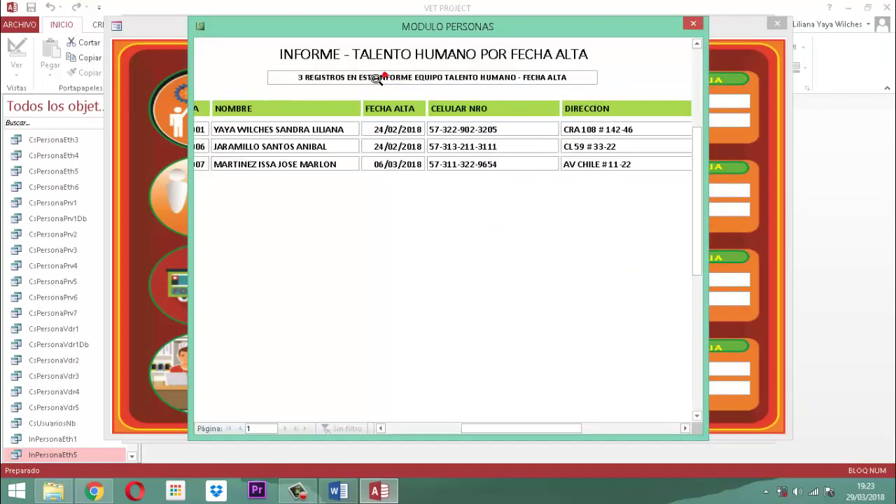
pyautogui.click(345, 87)
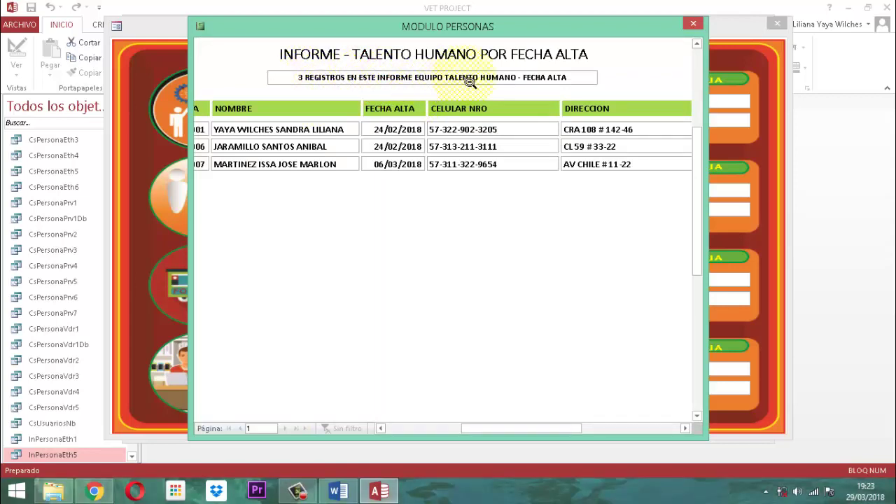
pyautogui.click(535, 80)
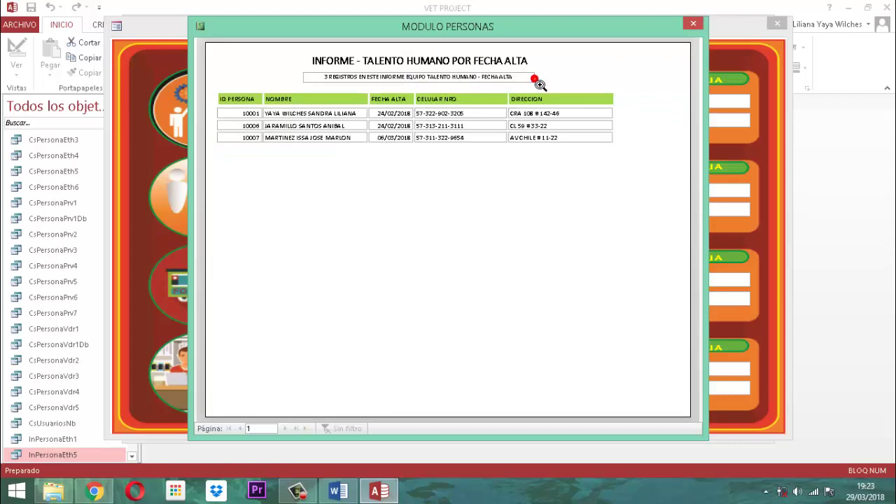
pyautogui.click(244, 125)
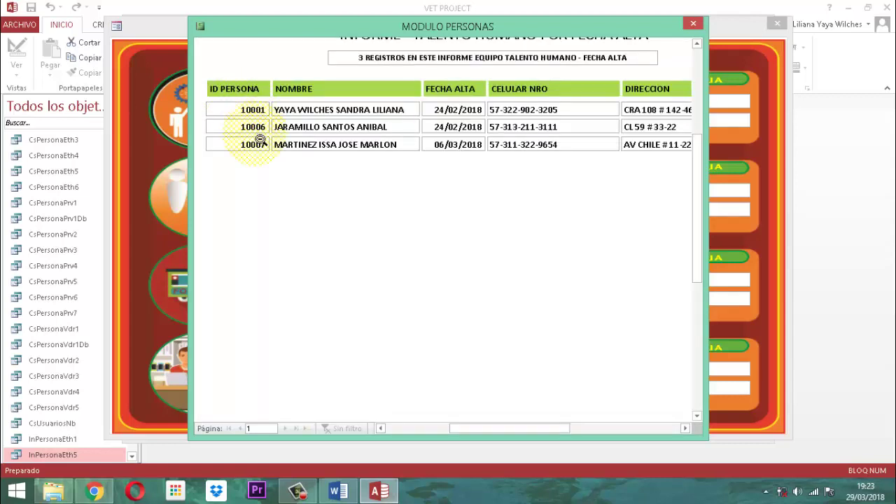
pyautogui.click(319, 112)
pyautogui.click(414, 129)
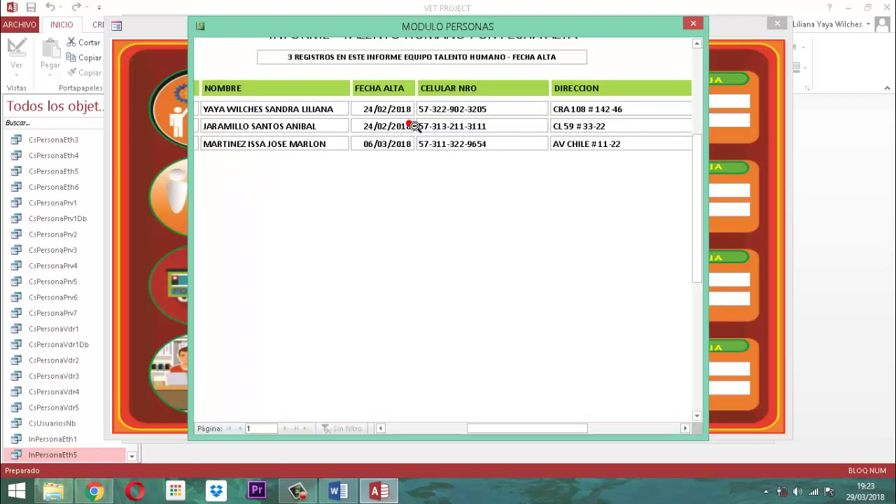
pyautogui.click(474, 115)
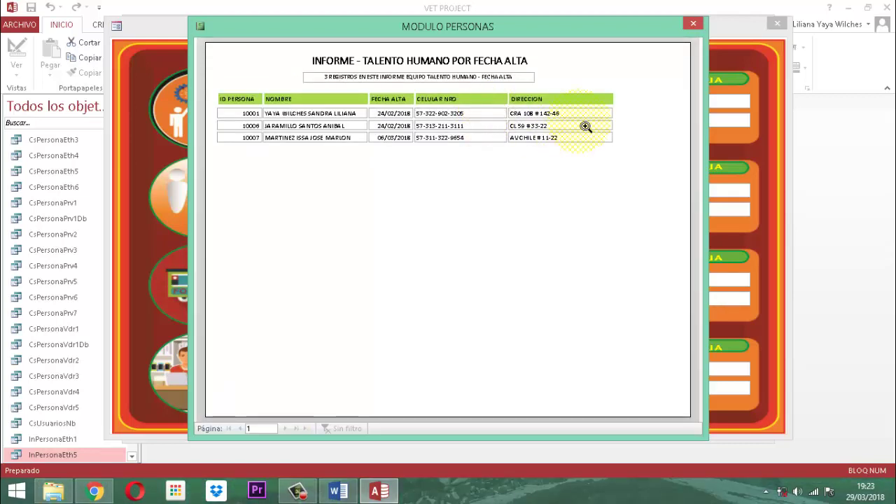
pyautogui.click(299, 114)
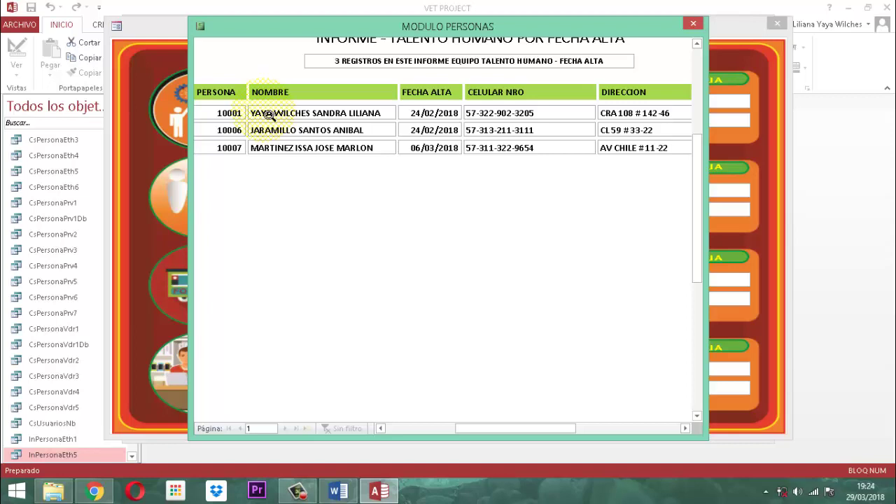
pyautogui.click(269, 116)
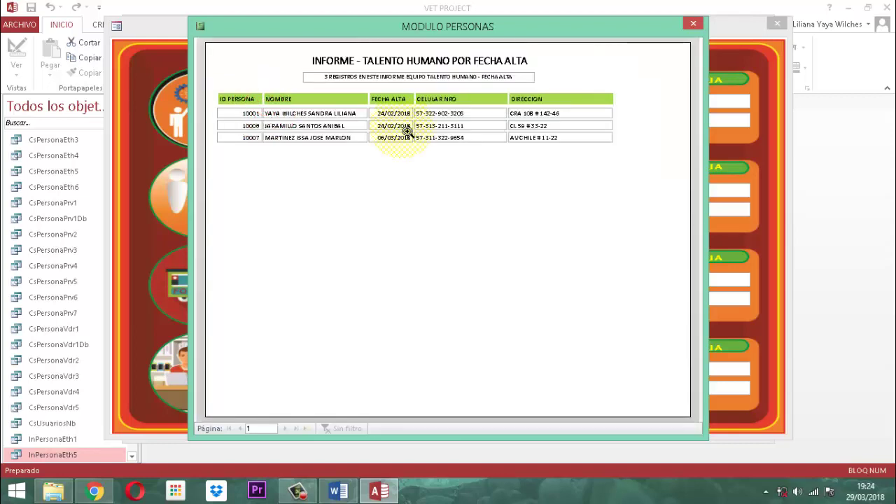
# Step: Close the report preview and clear the ALTA dates with LIMPIAR DATOS
pyautogui.rightClick(406, 179)
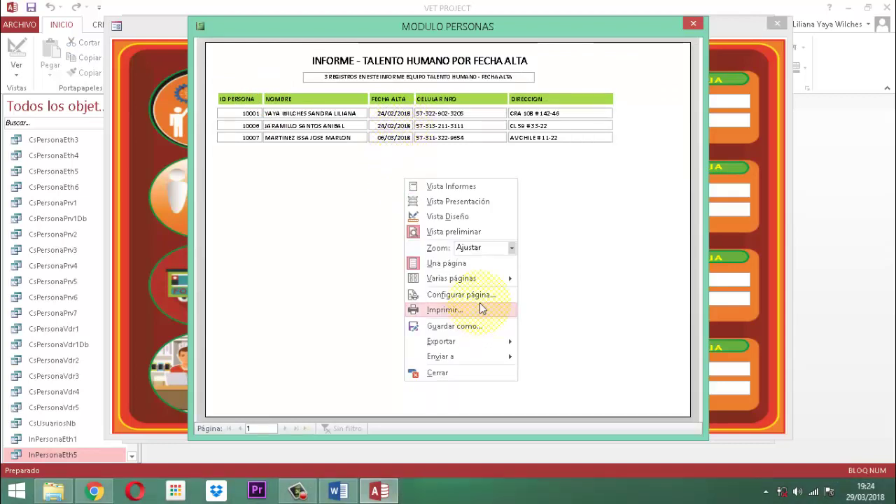
pyautogui.click(574, 219)
pyautogui.click(574, 216)
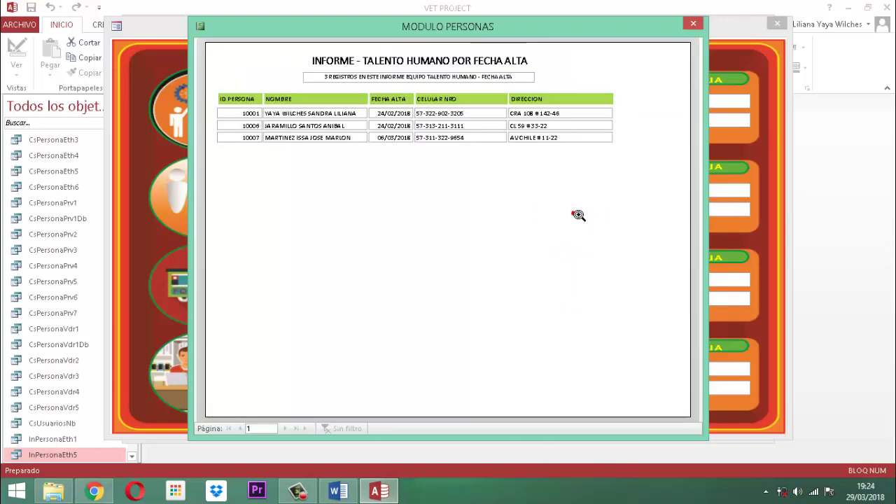
pyautogui.click(693, 23)
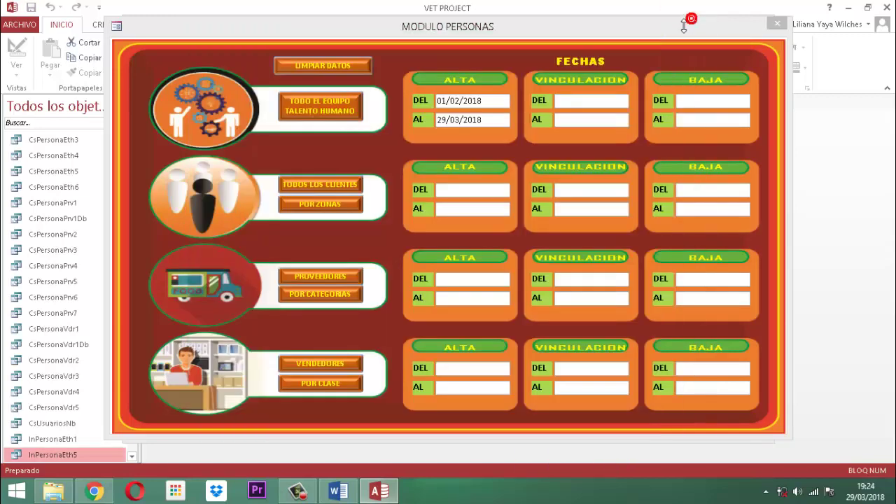
pyautogui.click(309, 64)
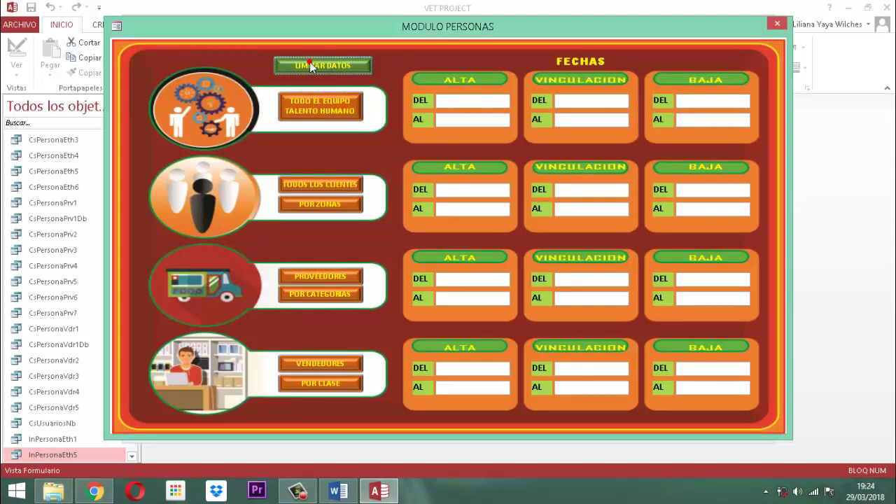